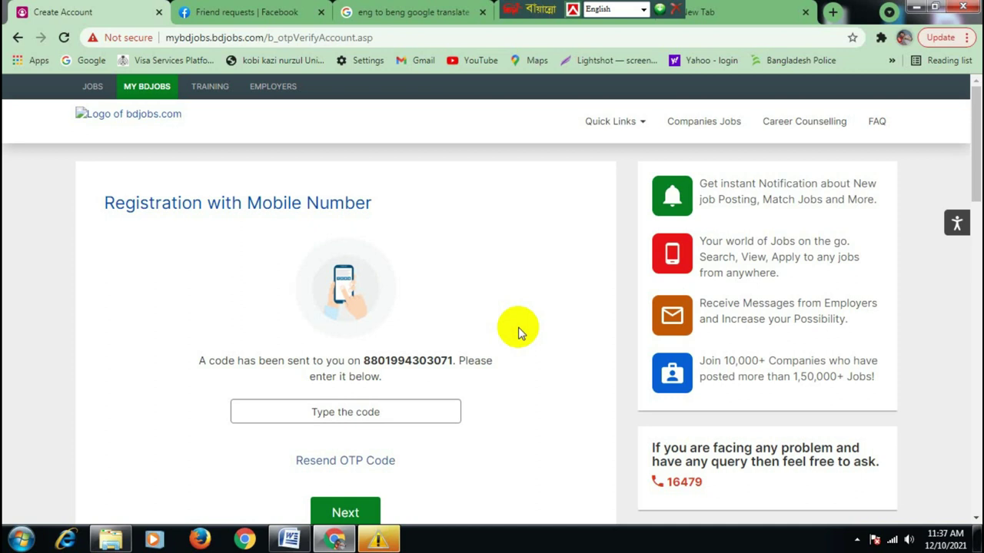
# - Submit the account verification code and sign in to the newly verified account
pyautogui.click(382, 412)
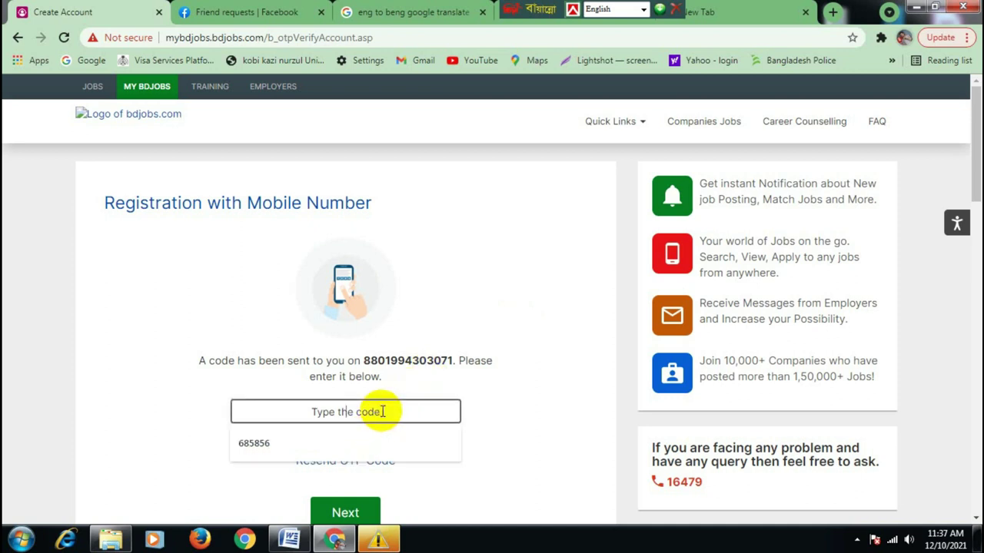
pyautogui.scroll(-3, 468, 392)
pyautogui.click(345, 298)
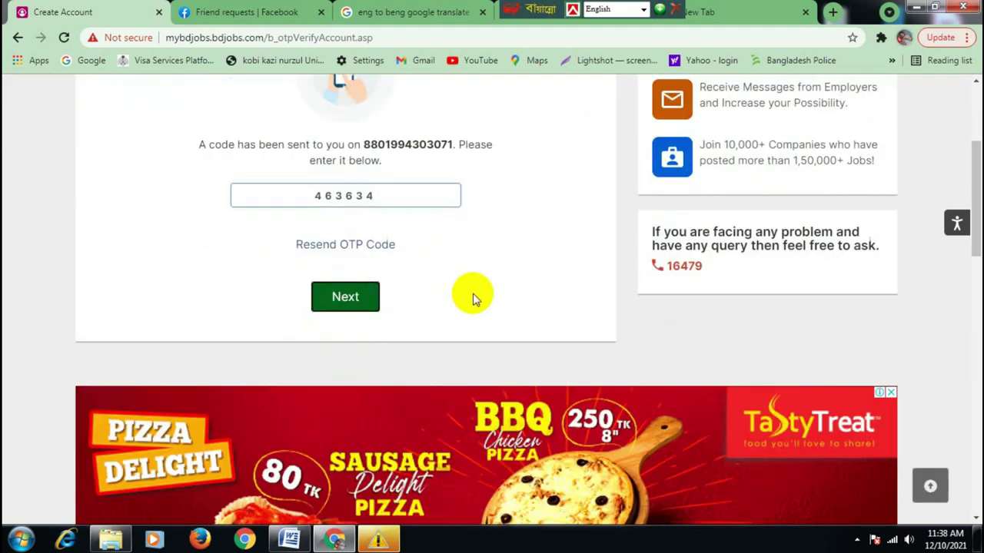
pyautogui.scroll(3, 524, 277)
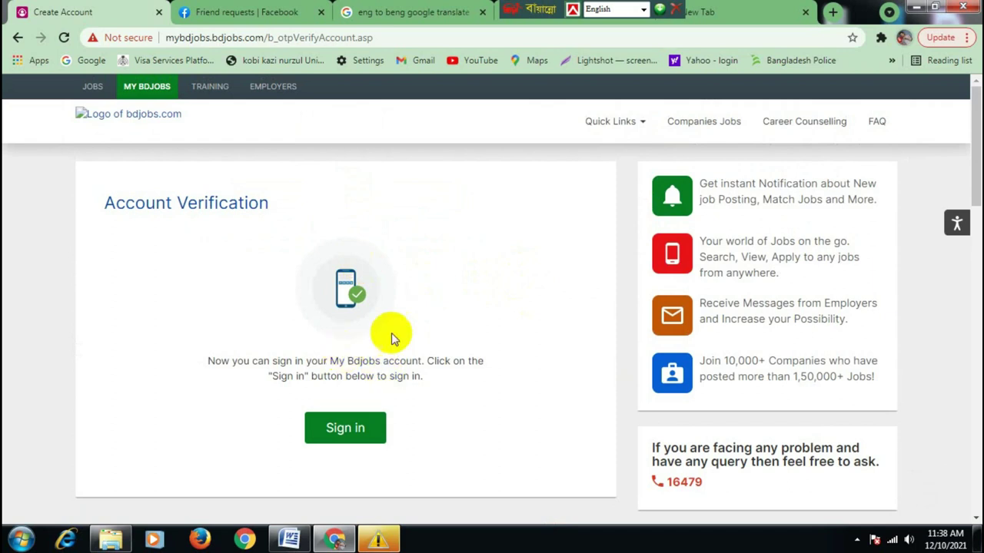
pyautogui.click(347, 430)
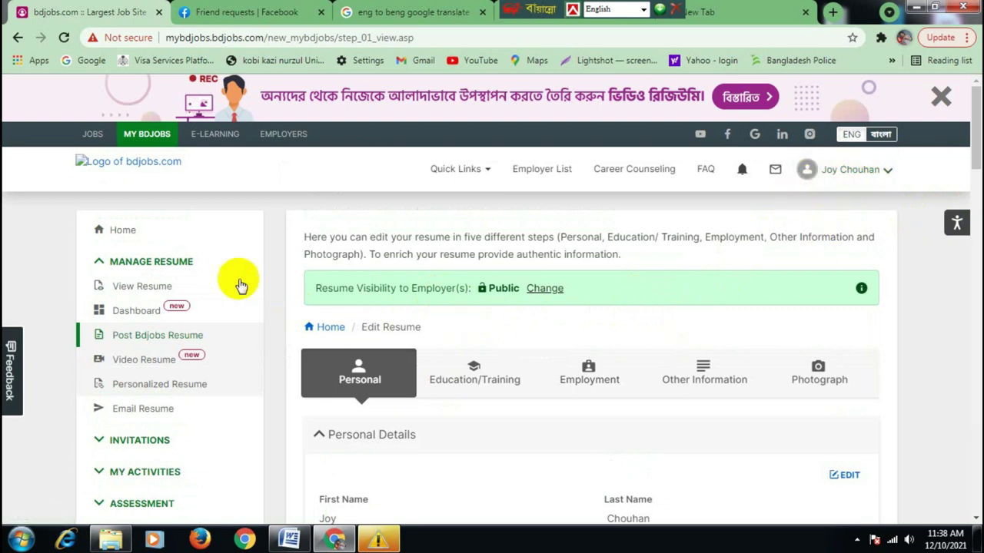
pyautogui.scroll(-3, 512, 346)
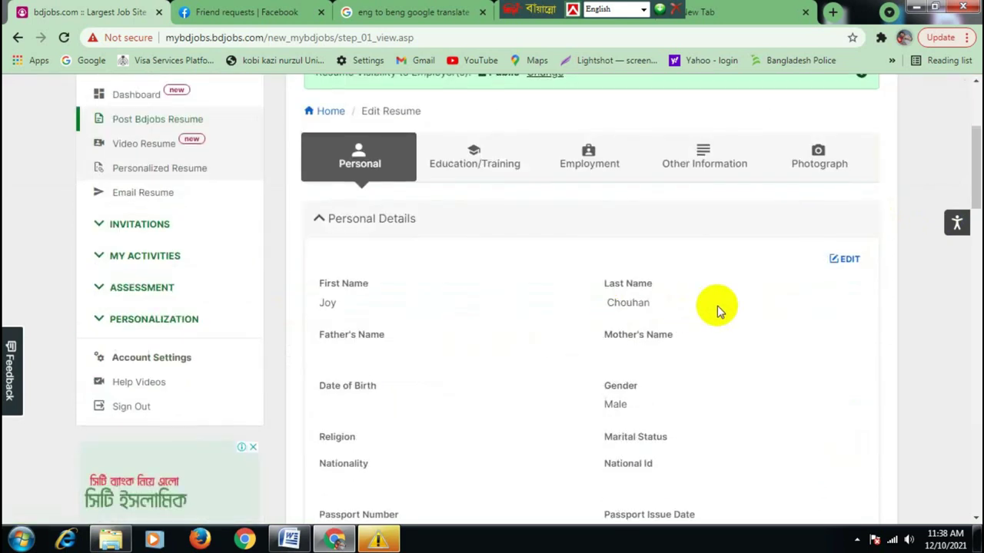
pyautogui.scroll(-3, 438, 232)
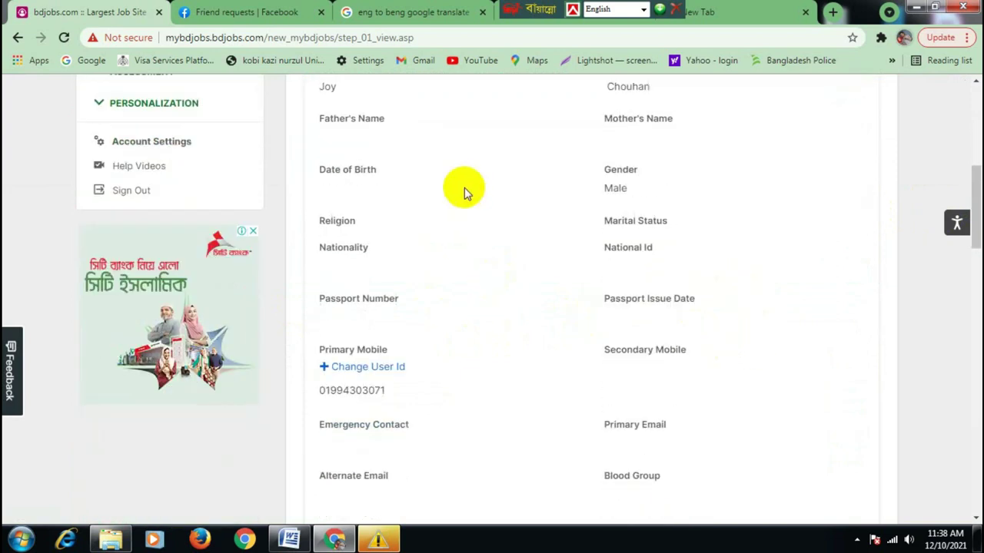
pyautogui.scroll(-3, 542, 314)
pyautogui.scroll(-3, 564, 289)
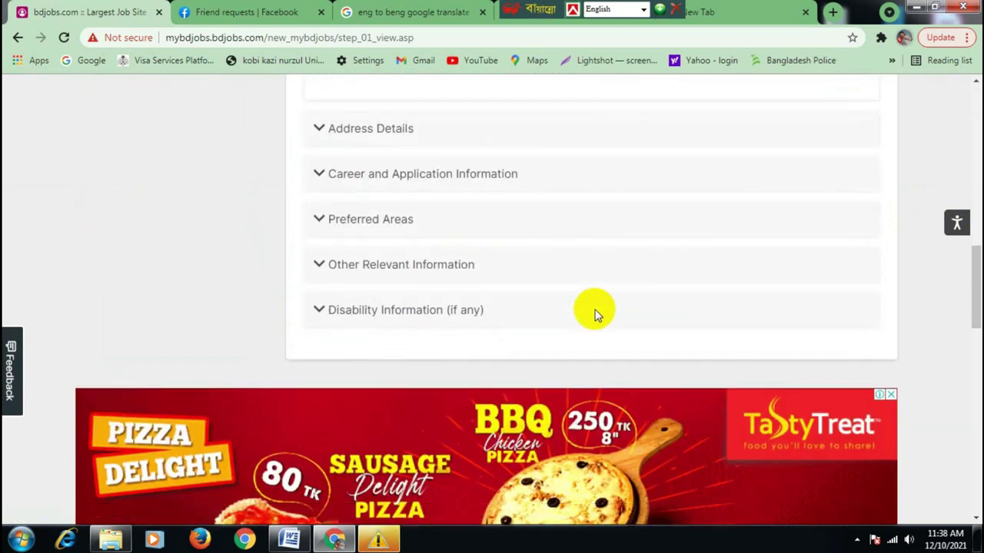
pyautogui.scroll(7, 538, 300)
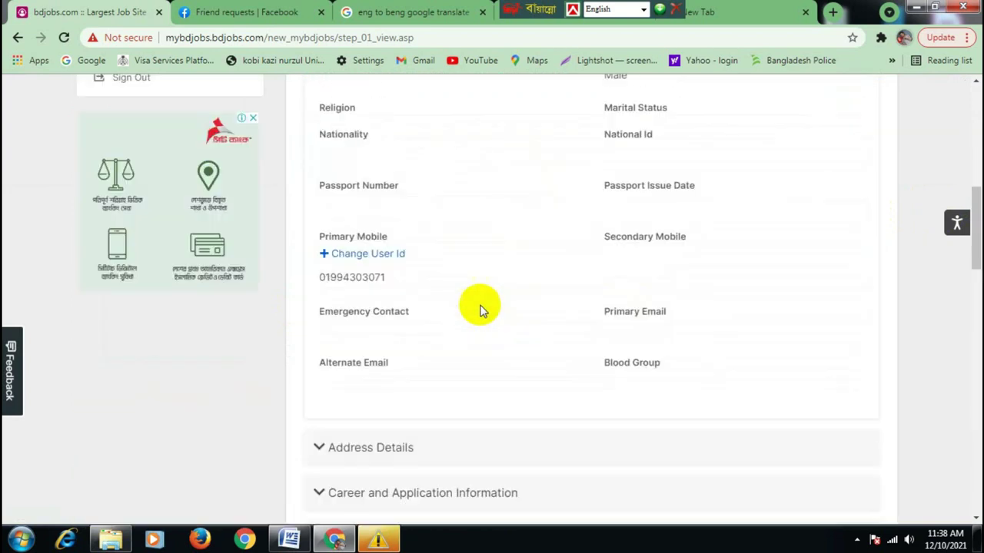
pyautogui.scroll(4, 496, 275)
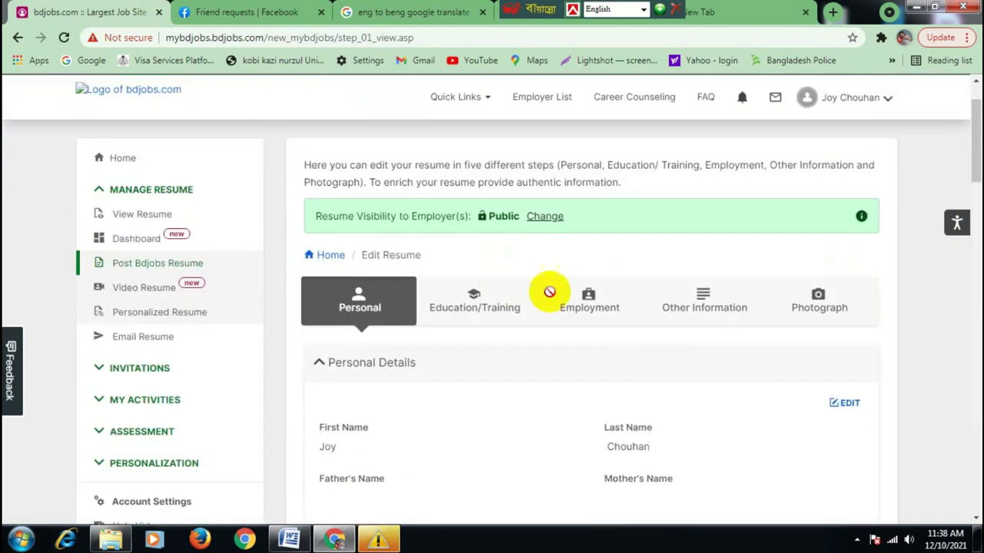
pyautogui.scroll(-2, 511, 279)
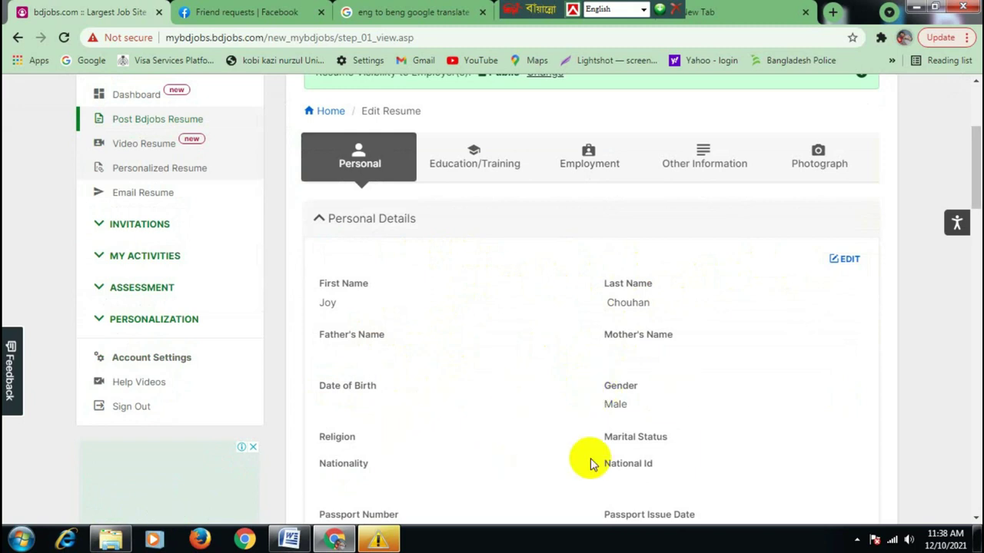
pyautogui.scroll(-3, 584, 453)
pyautogui.scroll(-3, 538, 457)
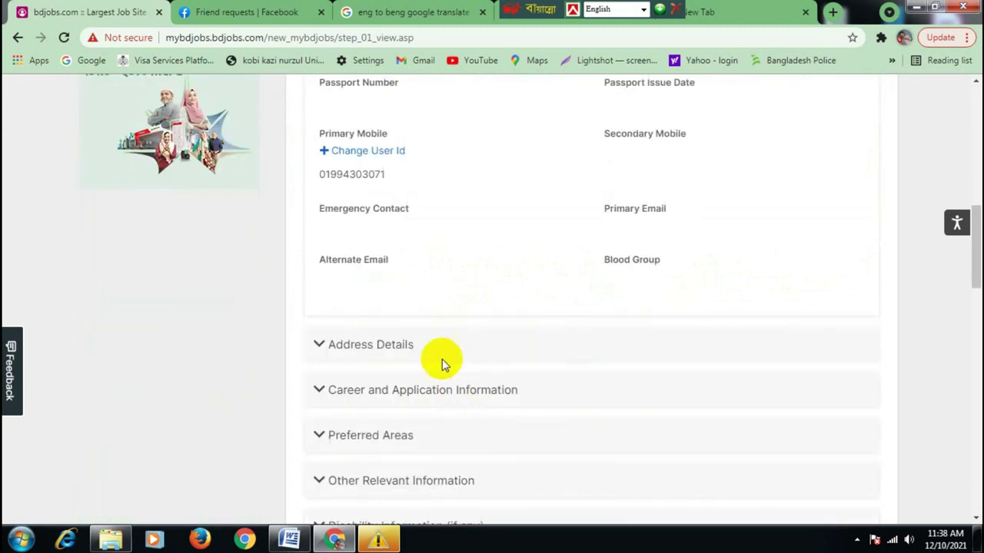
pyautogui.scroll(-3, 607, 336)
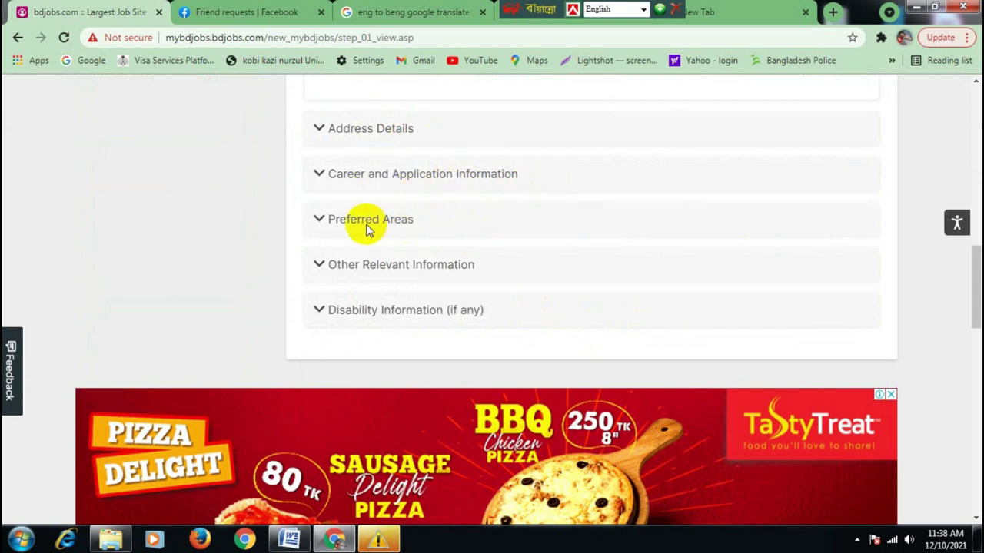
pyautogui.scroll(12, 486, 228)
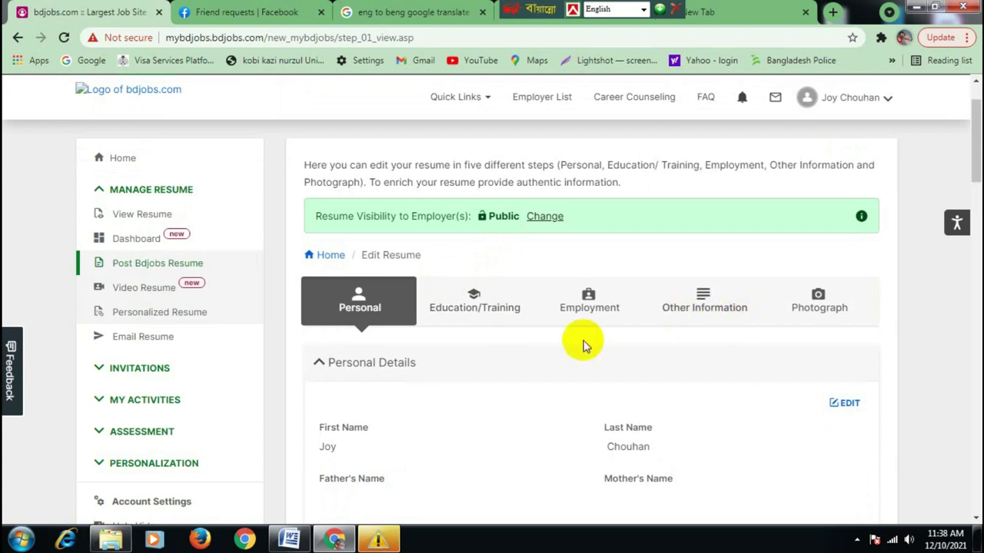
pyautogui.scroll(-2, 597, 334)
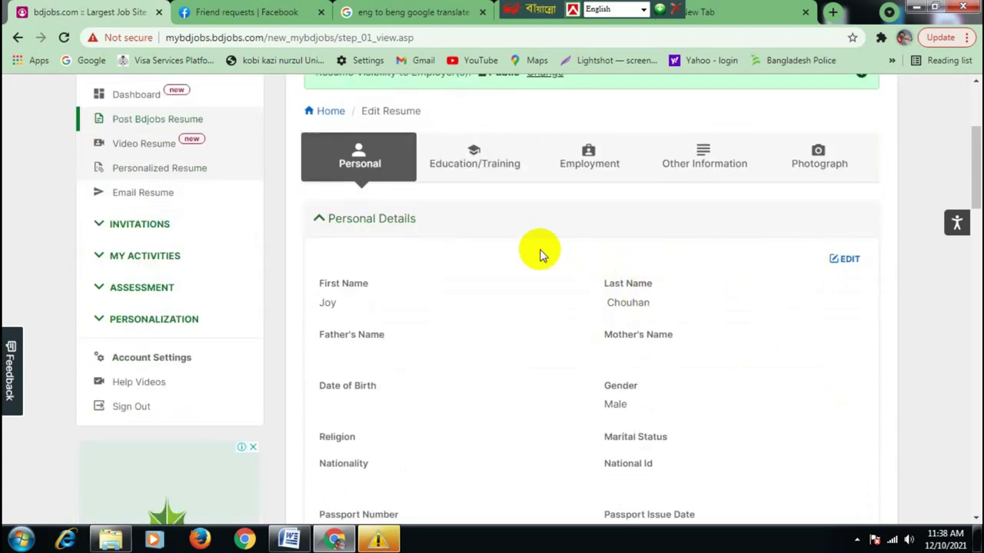
pyautogui.click(383, 163)
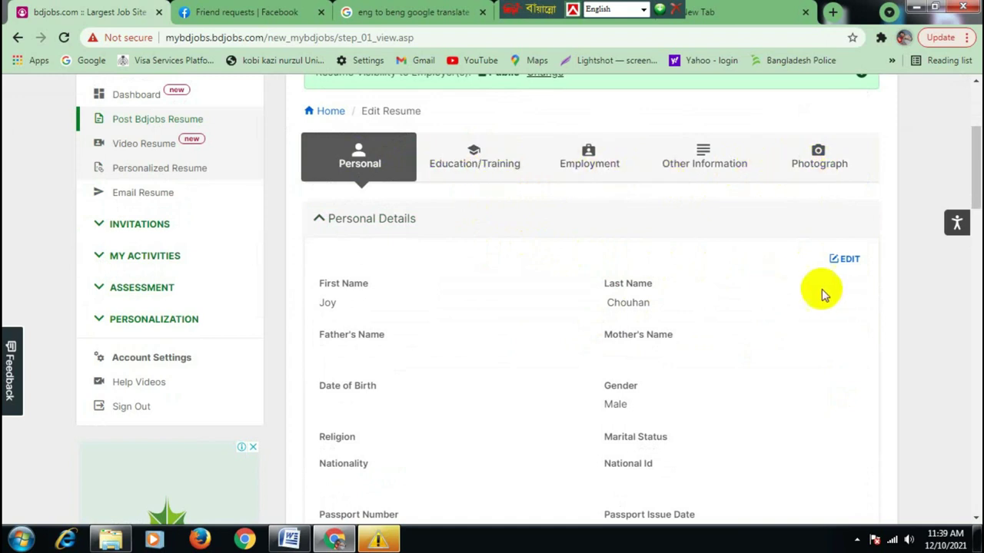
pyautogui.scroll(3, 773, 285)
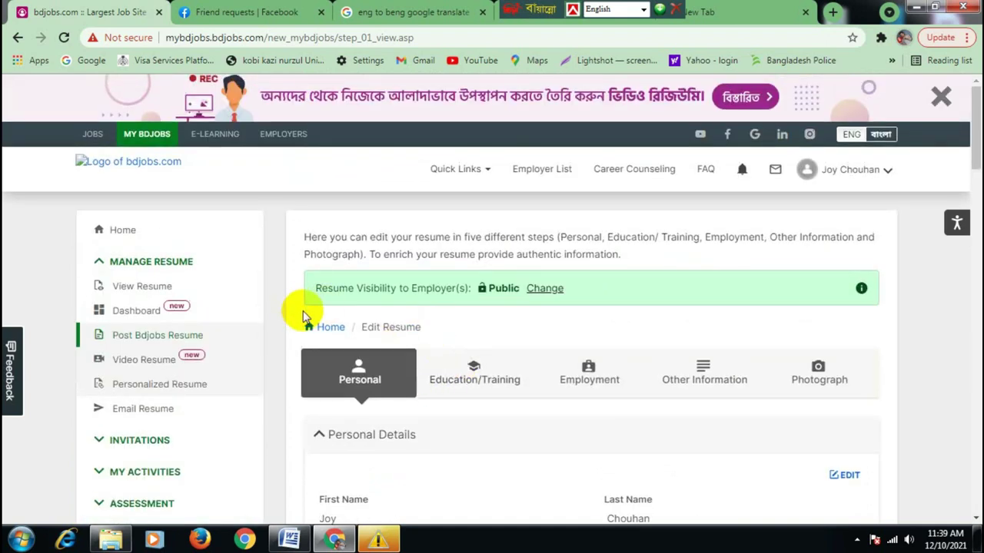
pyautogui.scroll(-4, 435, 158)
pyautogui.scroll(2, 464, 187)
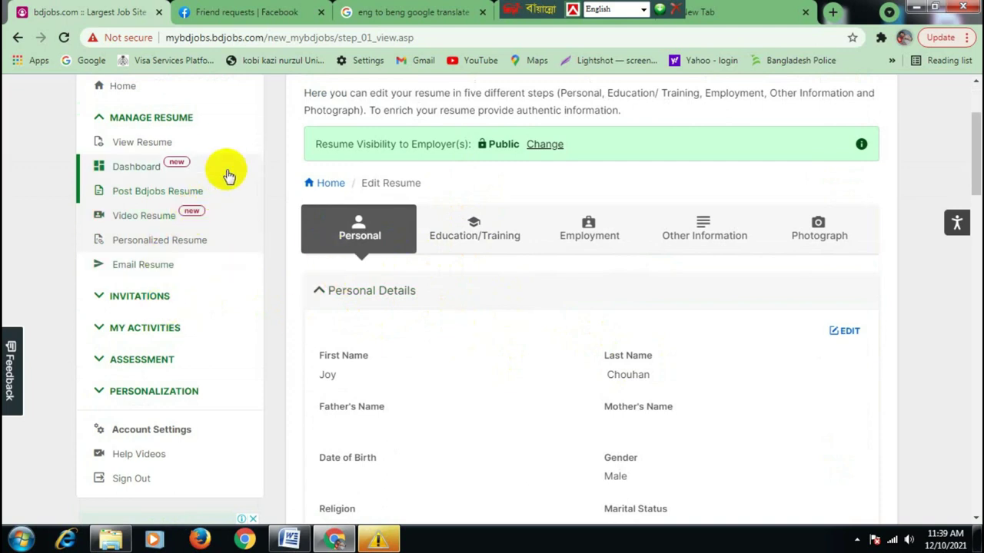
pyautogui.scroll(2, 223, 185)
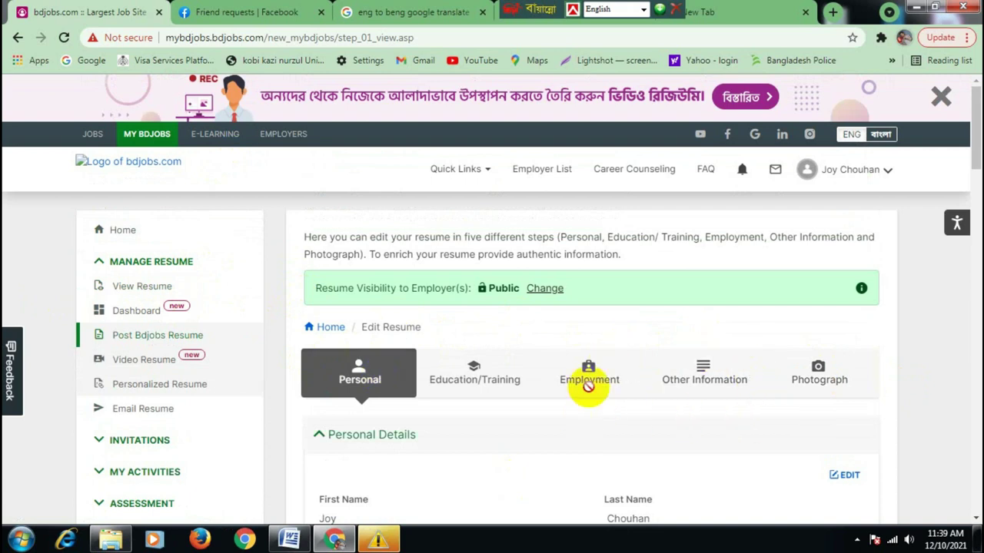
pyautogui.scroll(-3, 584, 380)
pyautogui.scroll(-5, 659, 382)
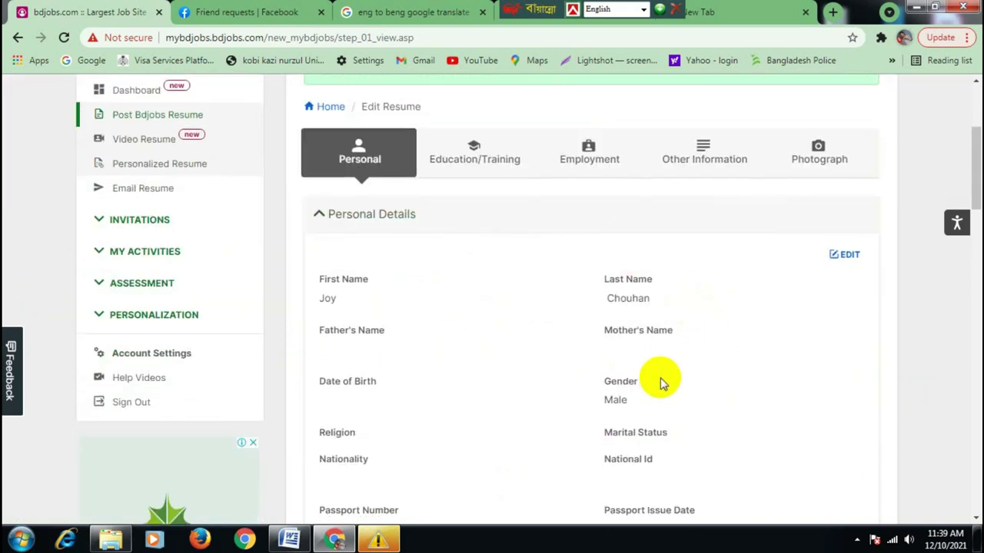
pyautogui.scroll(5, 601, 275)
pyautogui.scroll(-1, 612, 266)
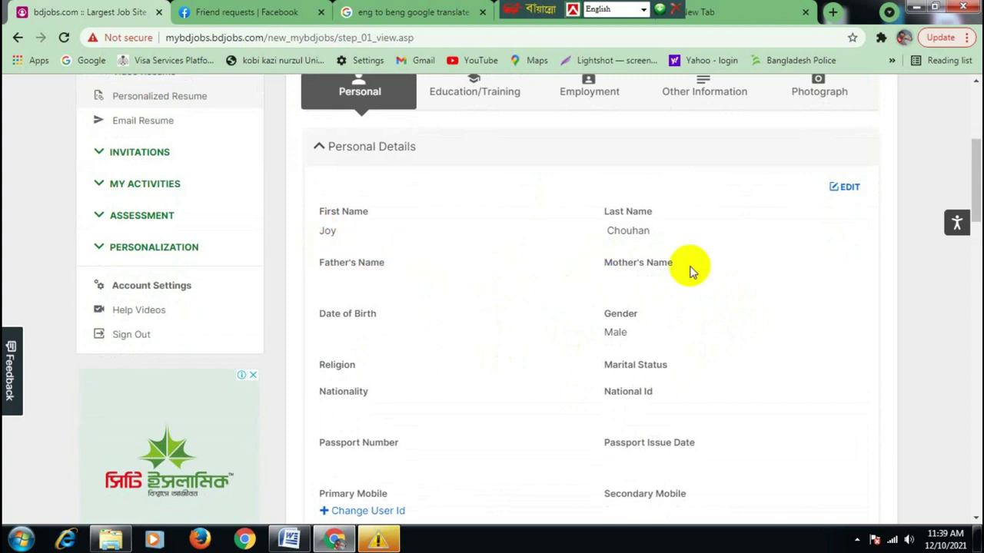
# - Fill the father's and mother's names from suggestions and set nationality to Bangladeshi
pyautogui.click(846, 189)
pyautogui.click(428, 265)
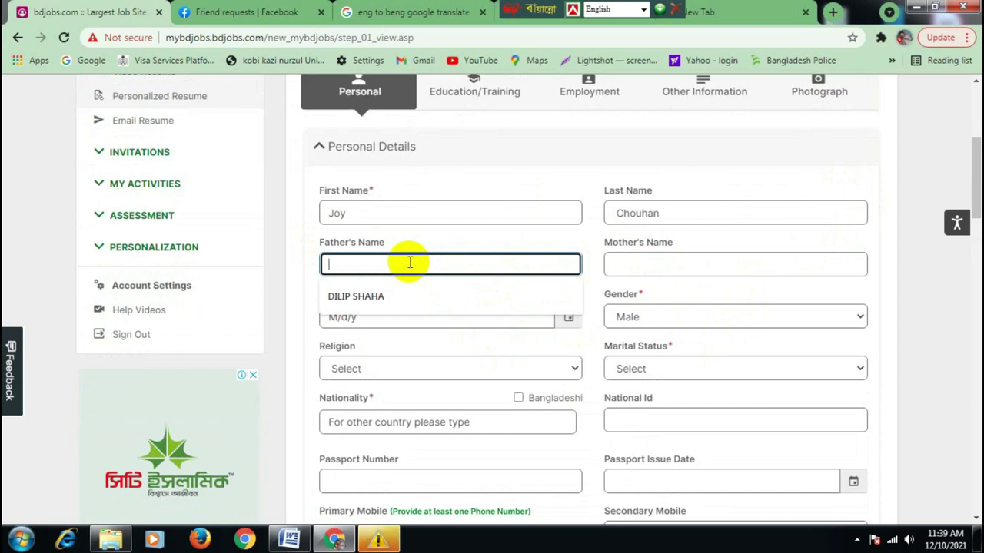
pyautogui.click(395, 293)
pyautogui.click(622, 264)
pyautogui.click(658, 291)
pyautogui.click(492, 323)
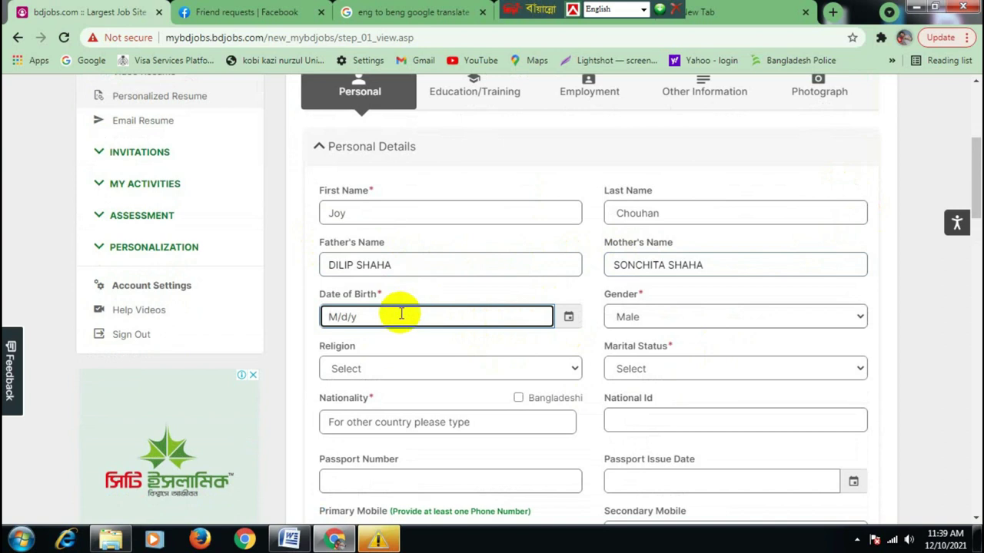
pyautogui.click(434, 257)
pyautogui.moveTo(434, 258); pyautogui.dragTo(329, 263)
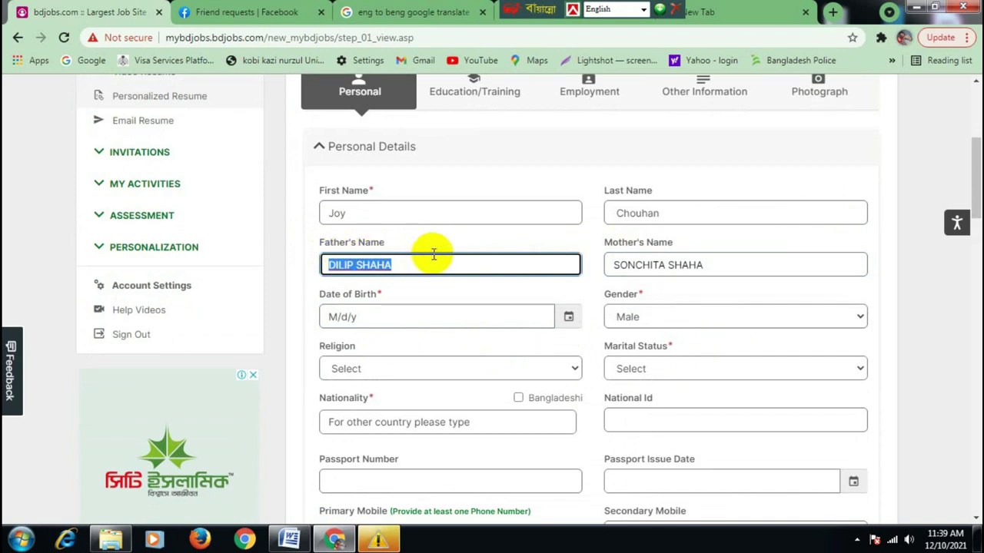
pyautogui.click(448, 311)
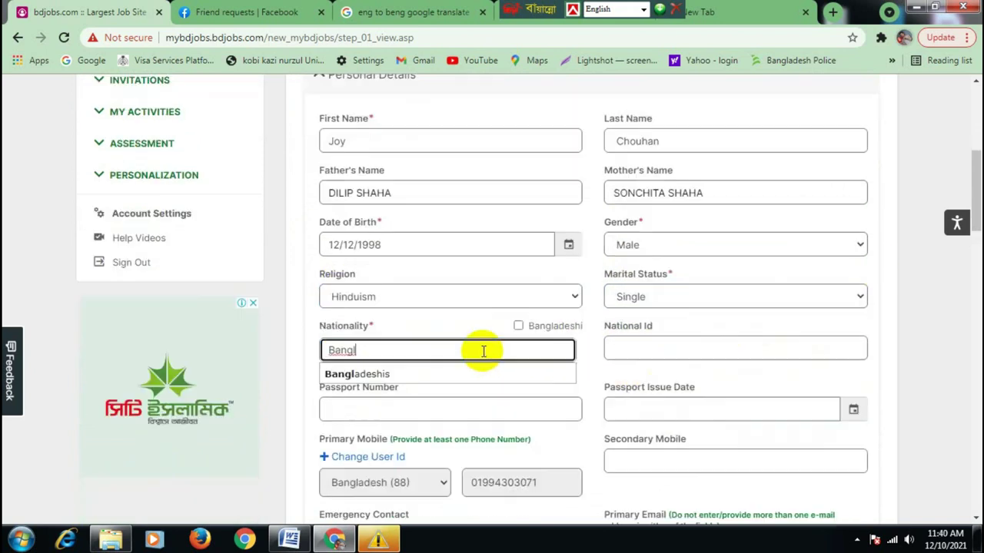
pyautogui.press('Down')
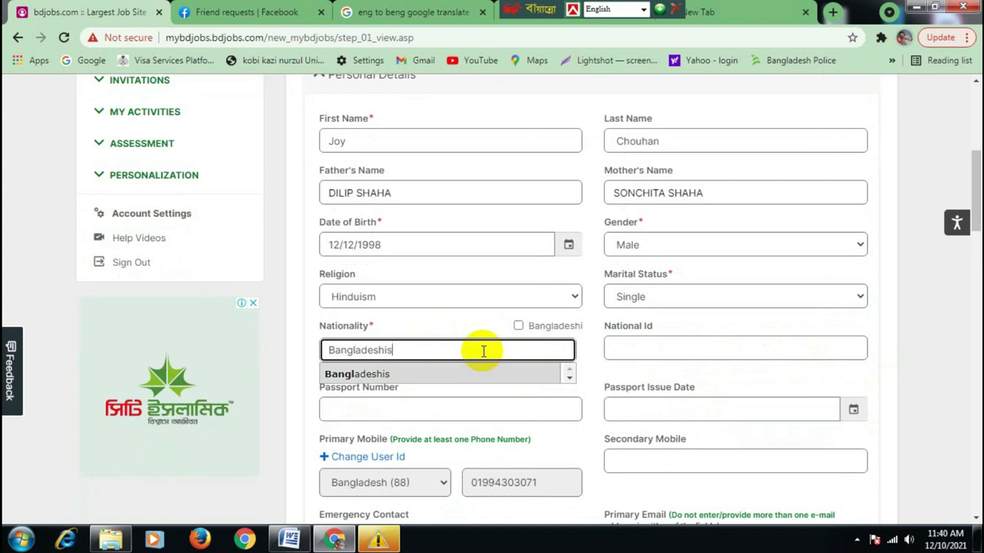
pyautogui.press('Return')
# - Fill in the National ID from the saved suggestion and correct its last digit
pyautogui.click(675, 338)
pyautogui.scroll(-2, 797, 343)
pyautogui.click(681, 204)
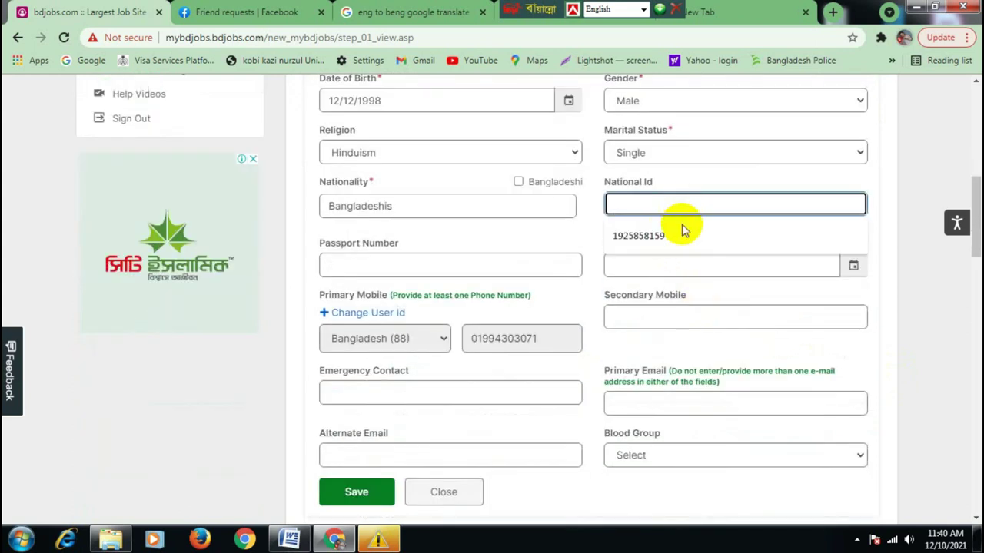
pyautogui.click(683, 231)
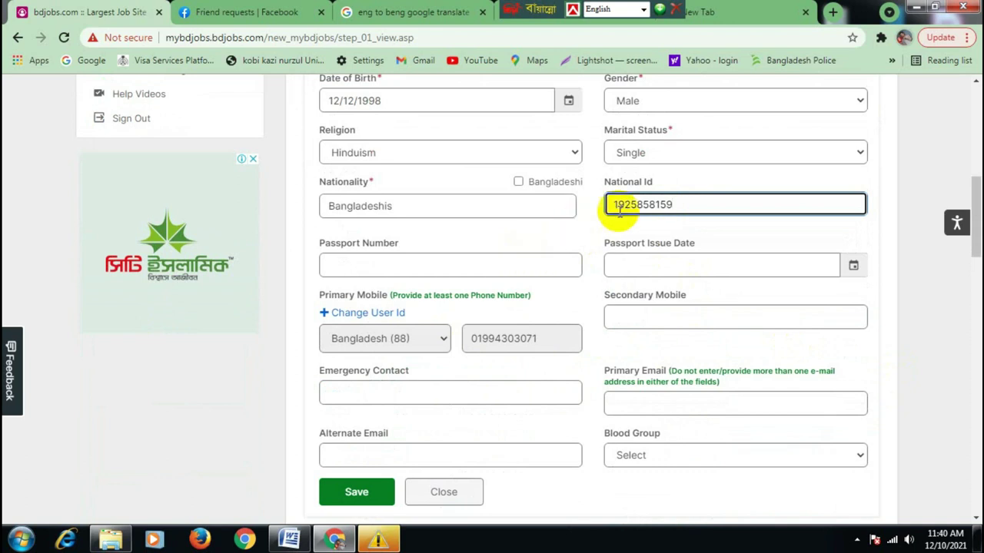
pyautogui.click(499, 259)
pyautogui.click(670, 206)
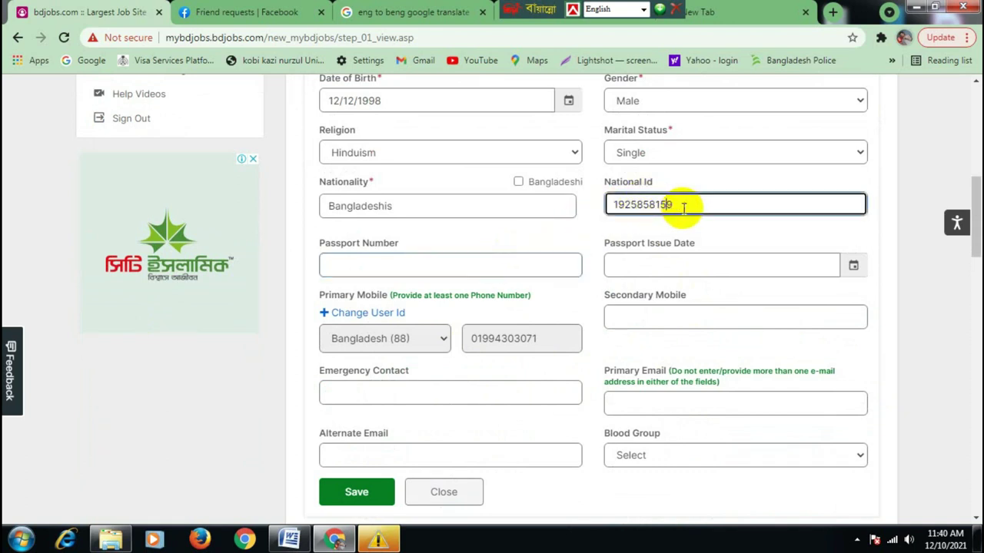
pyautogui.press('BackSpace')
pyautogui.write('6')
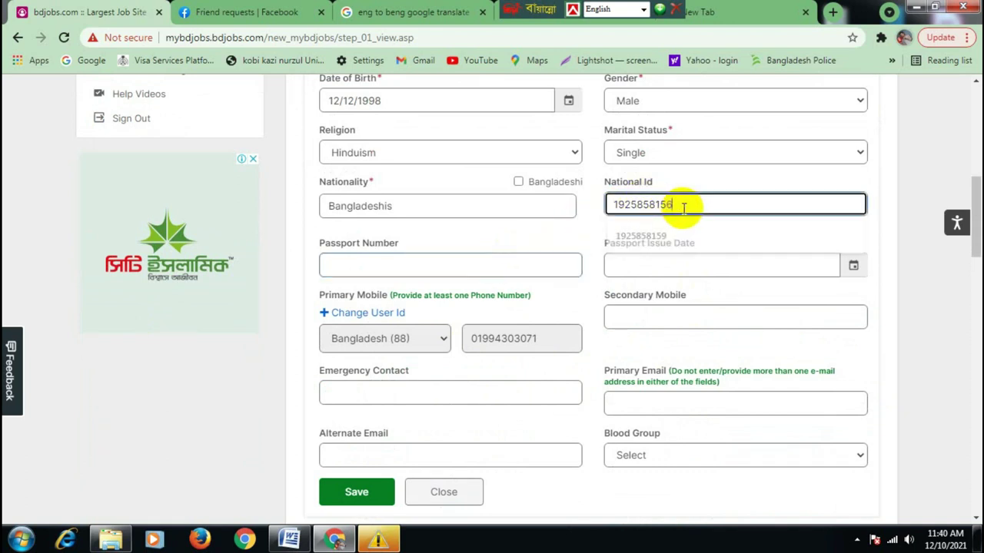
pyautogui.scroll(3, 537, 258)
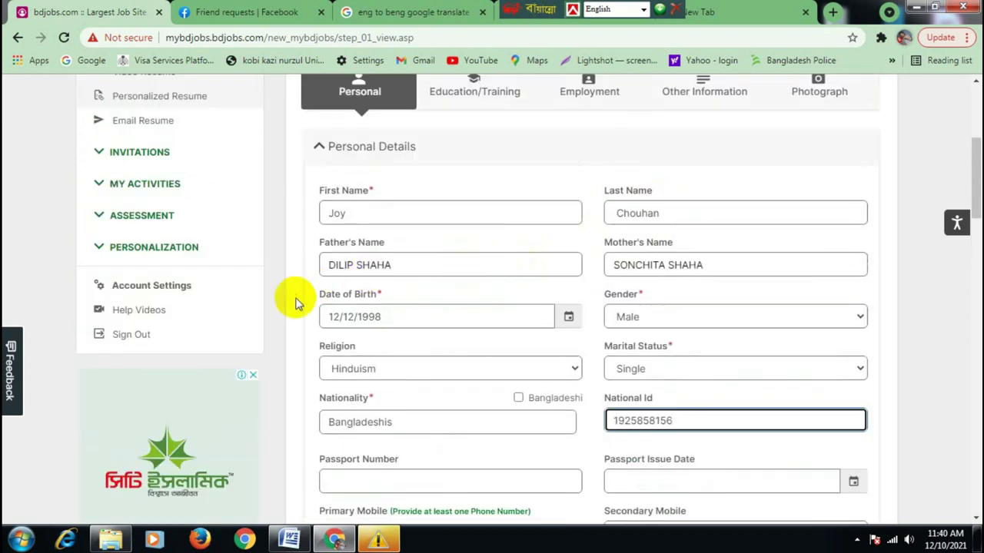
# - Review the parents' names and the passport number field
pyautogui.click(377, 265)
pyautogui.click(654, 266)
pyautogui.scroll(-3, 655, 313)
pyautogui.click(464, 262)
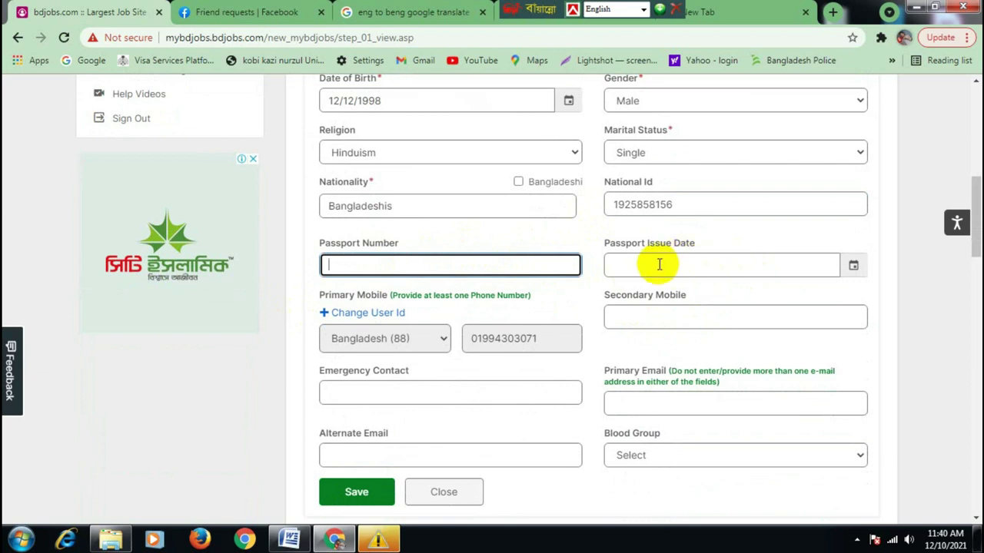
pyautogui.scroll(2, 498, 265)
pyautogui.scroll(1, 444, 286)
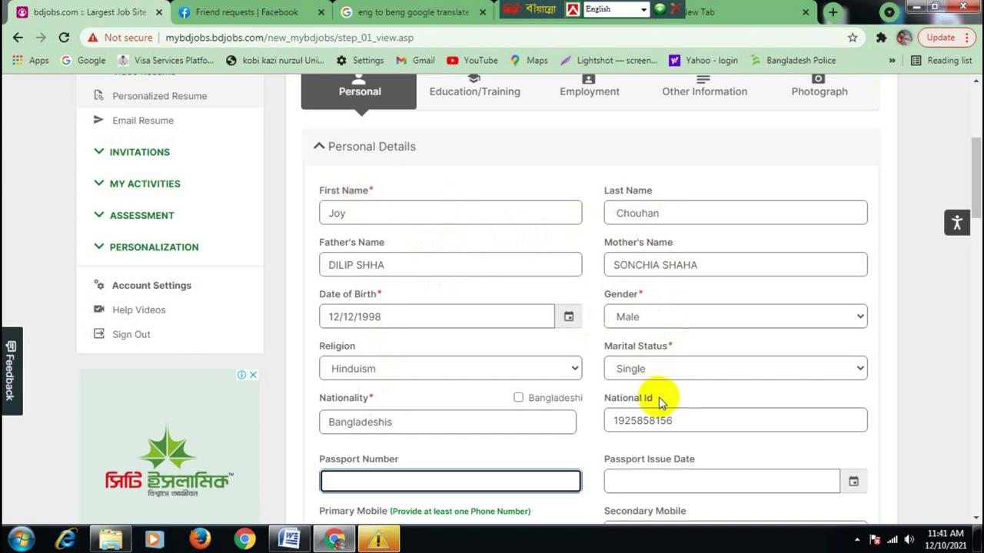
pyautogui.scroll(-2, 461, 385)
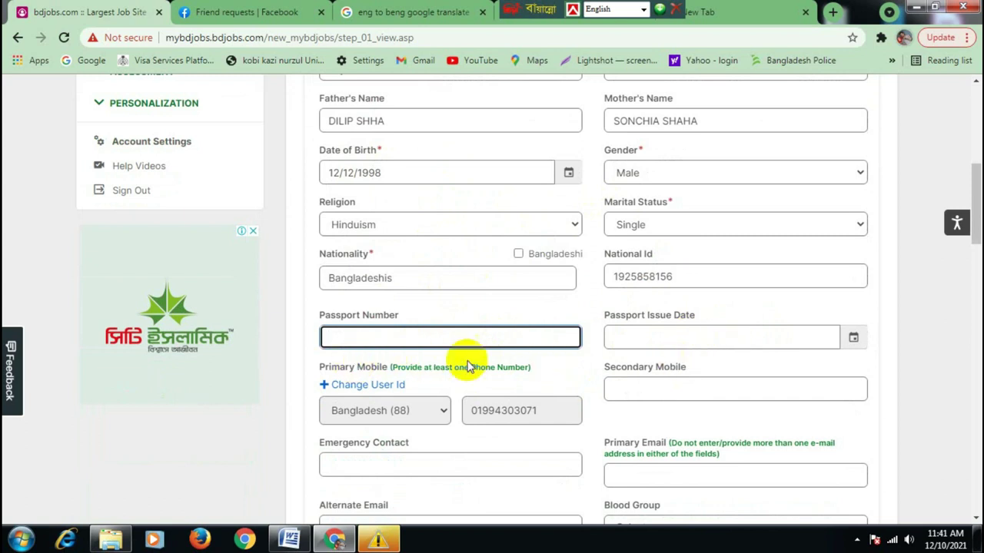
pyautogui.scroll(-2, 703, 361)
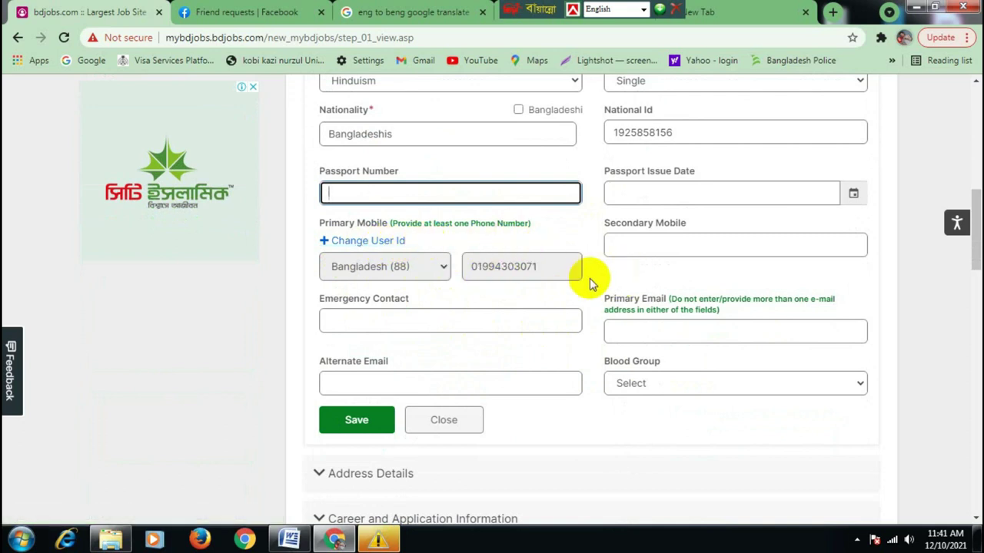
# - Add a secondary mobile number and blood group B(-ve), then save the personal details
pyautogui.click(666, 243)
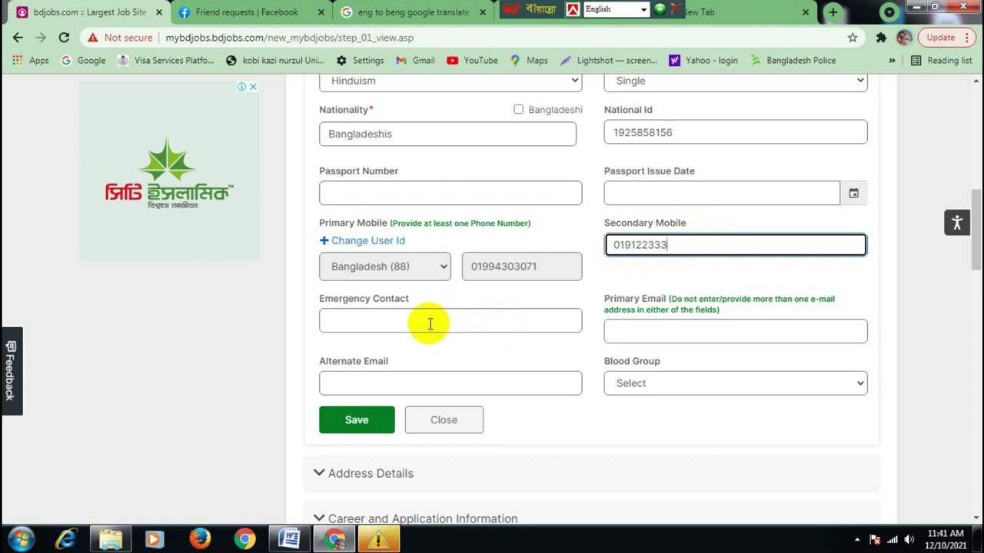
pyautogui.click(538, 319)
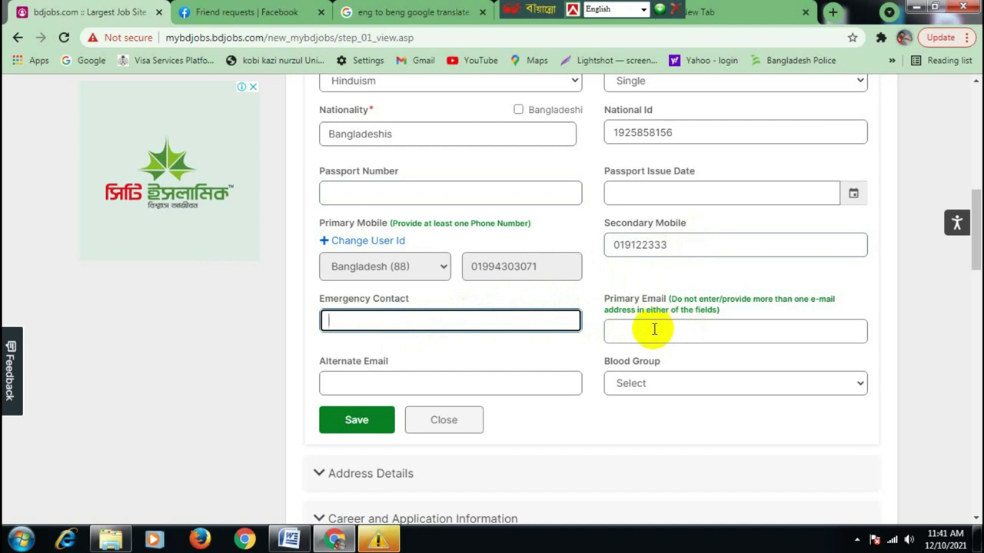
pyautogui.click(704, 324)
pyautogui.press('Tab')
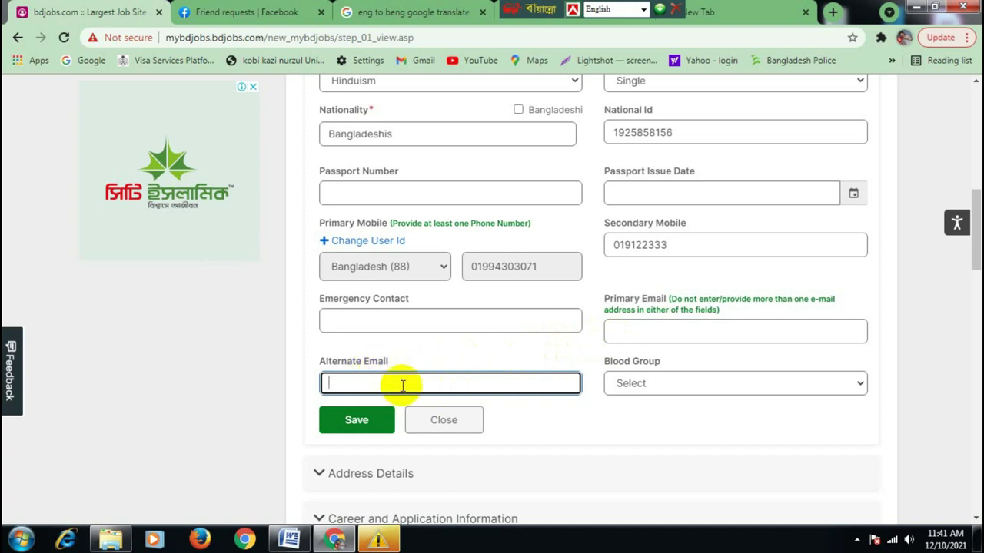
pyautogui.click(722, 383)
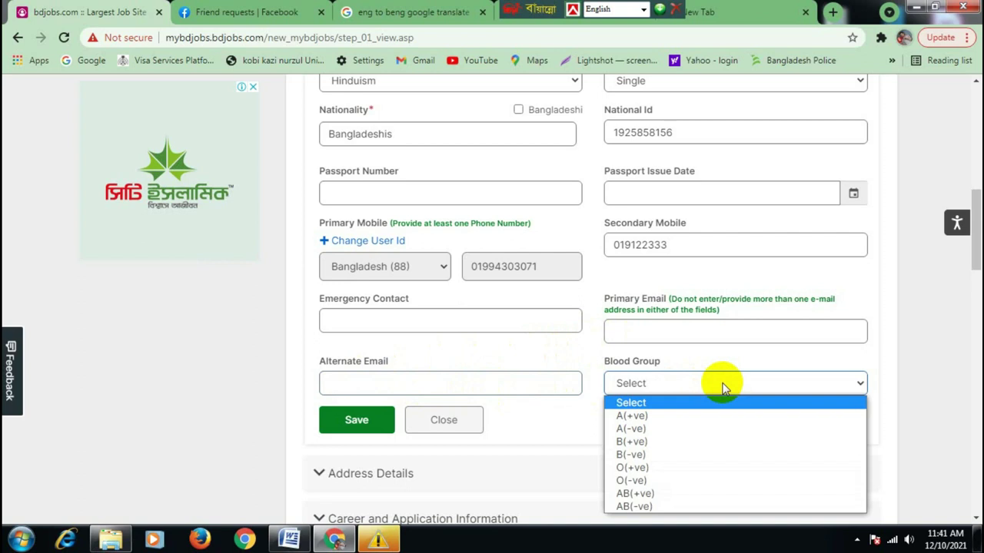
pyautogui.click(686, 456)
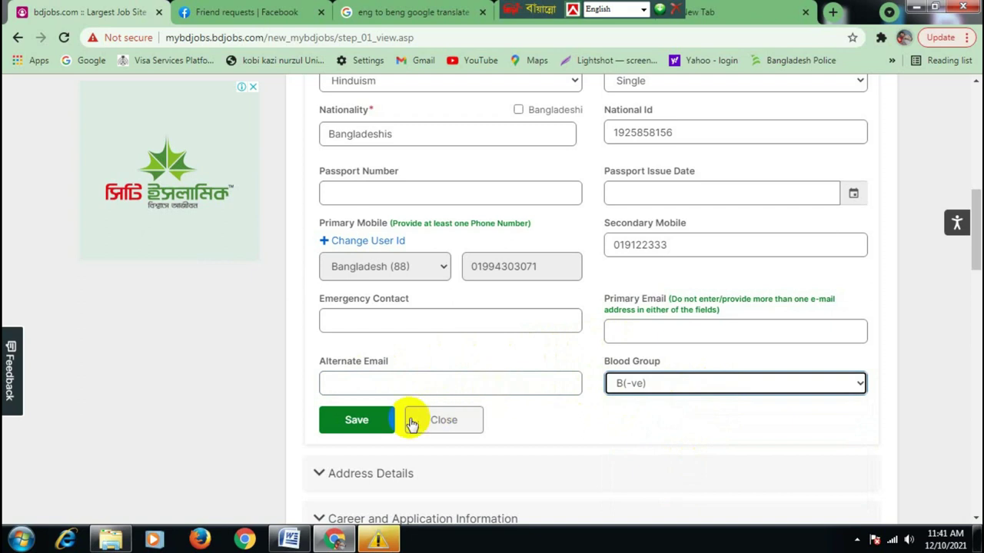
pyautogui.click(368, 429)
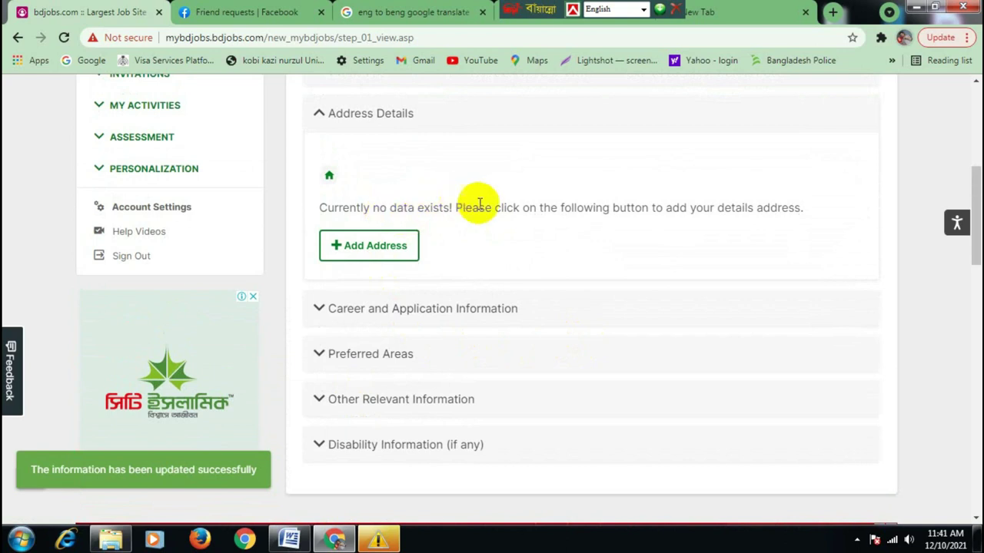
# - Start a present address inside Bangladesh in Chattogram district
pyautogui.scroll(3, 568, 222)
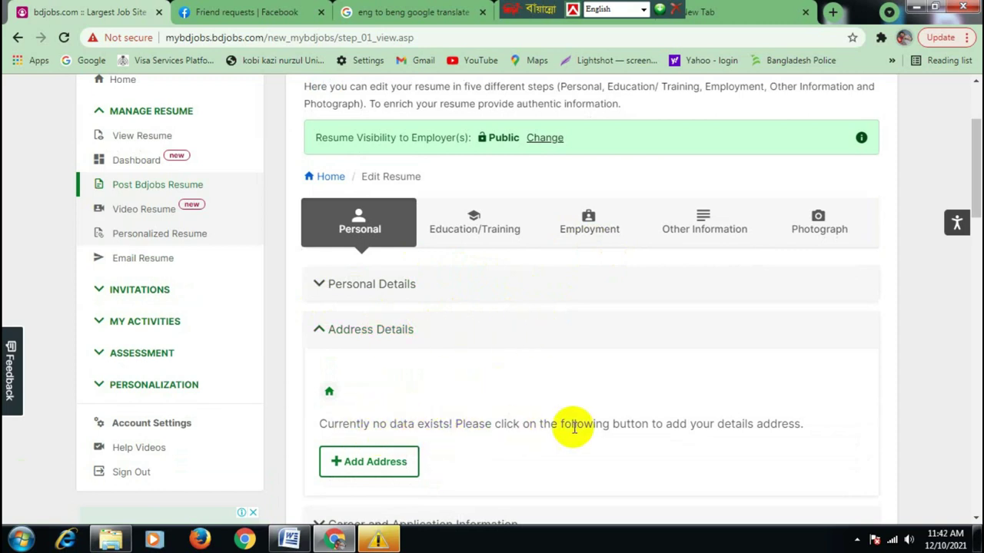
pyautogui.scroll(-2, 499, 415)
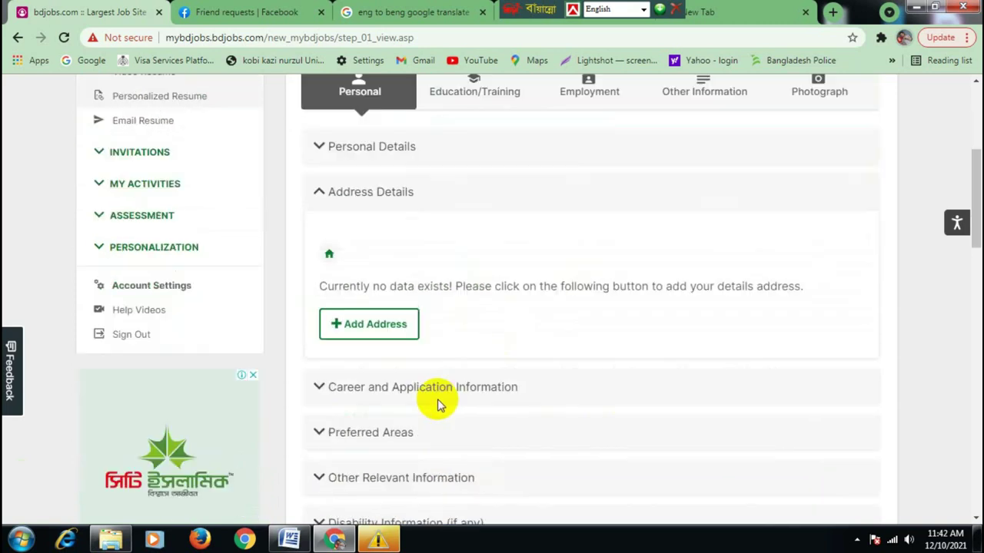
pyautogui.click(379, 318)
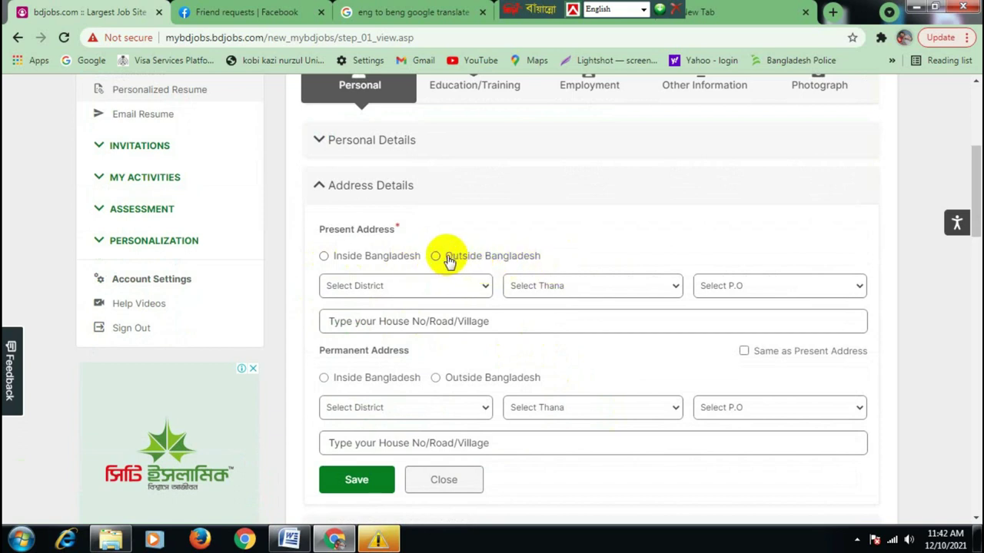
pyautogui.click(325, 258)
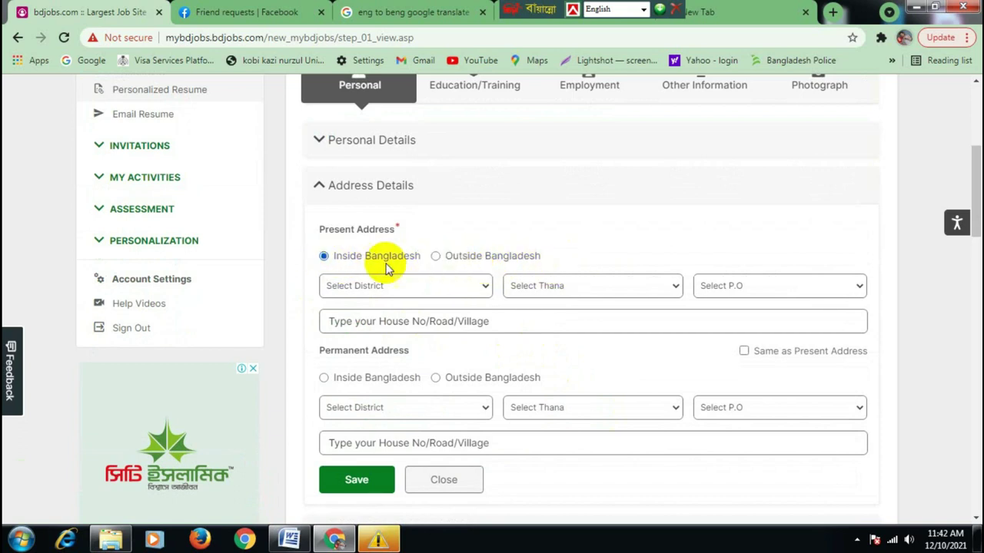
pyautogui.click(457, 285)
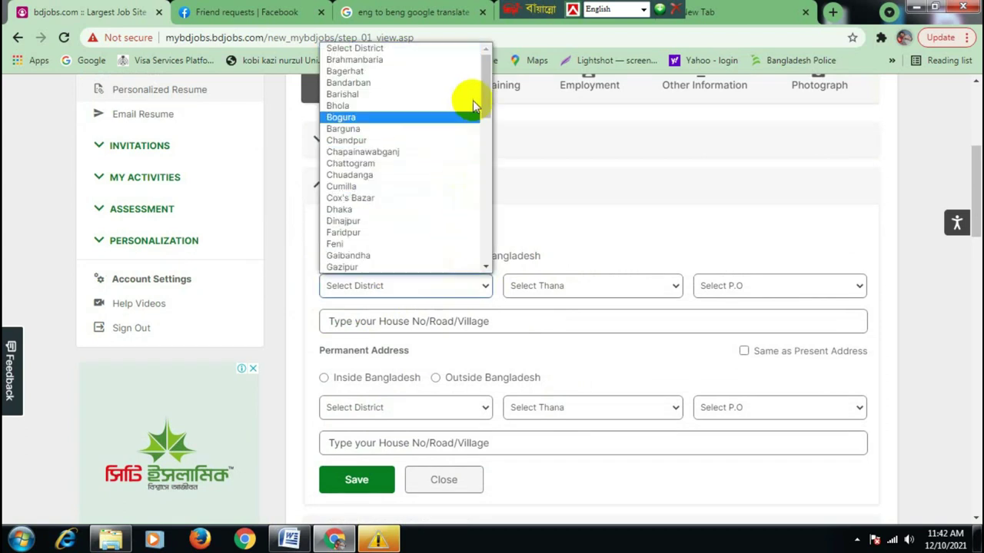
pyautogui.click(450, 163)
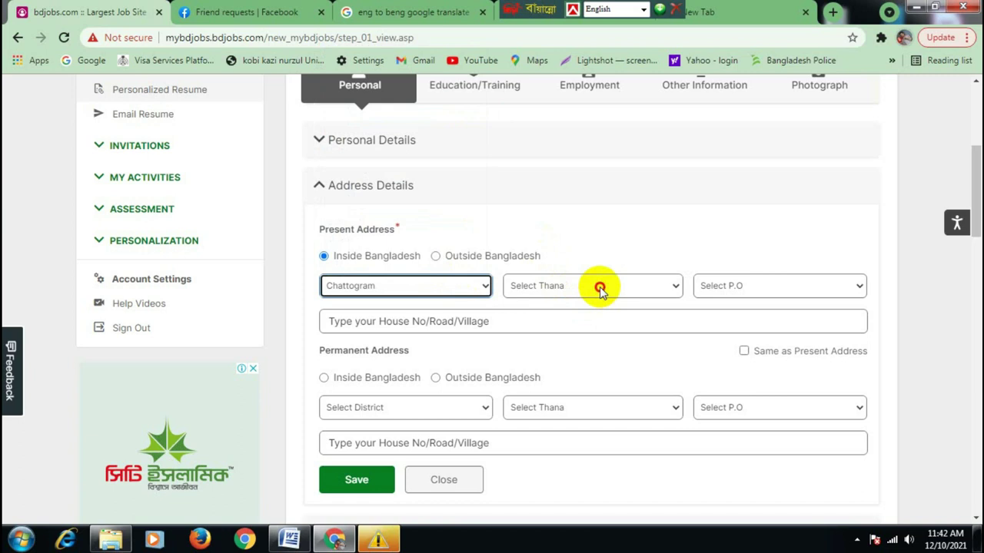
# - Choose Lohagara thana and Chunti post office for the present address
pyautogui.click(599, 287)
pyautogui.scroll(-1, 620, 154)
pyautogui.click(611, 305)
pyautogui.press('l')
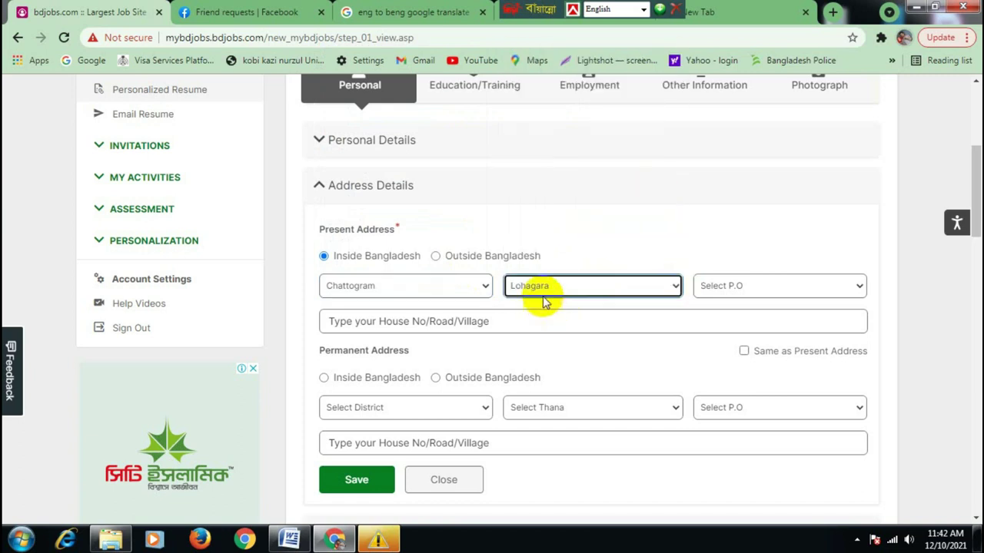
pyautogui.click(751, 286)
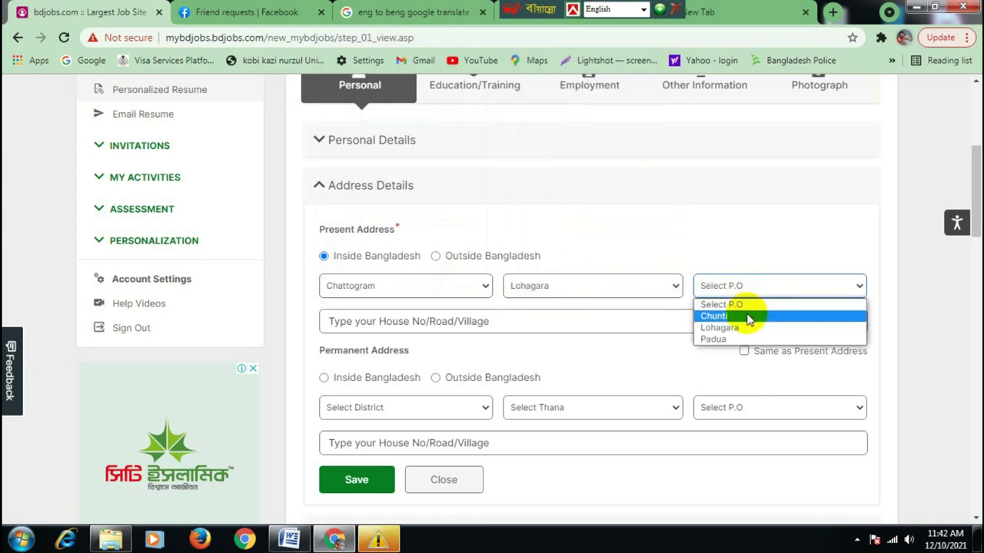
pyautogui.click(730, 315)
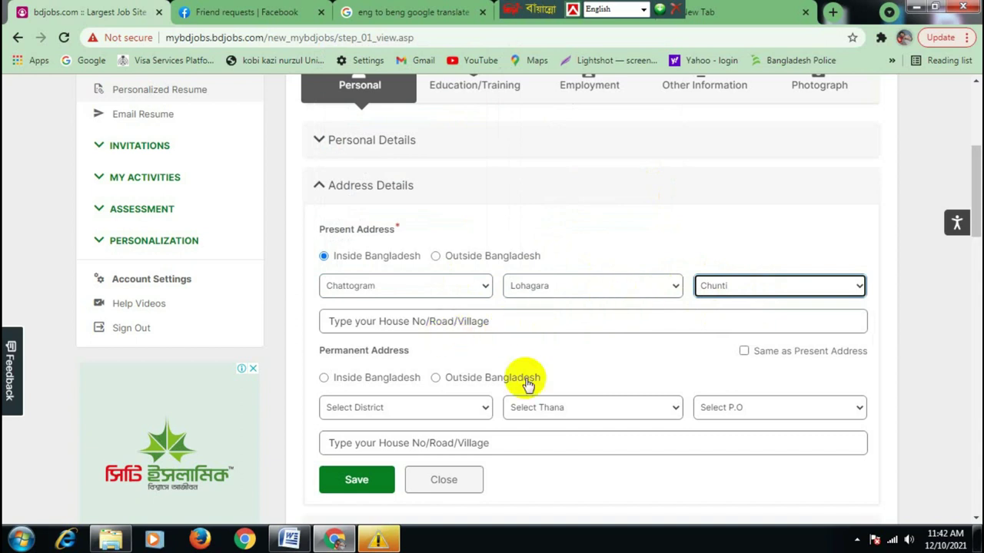
# - Fill the House No/Road/Village line from autofill and trim the village name
pyautogui.click(501, 319)
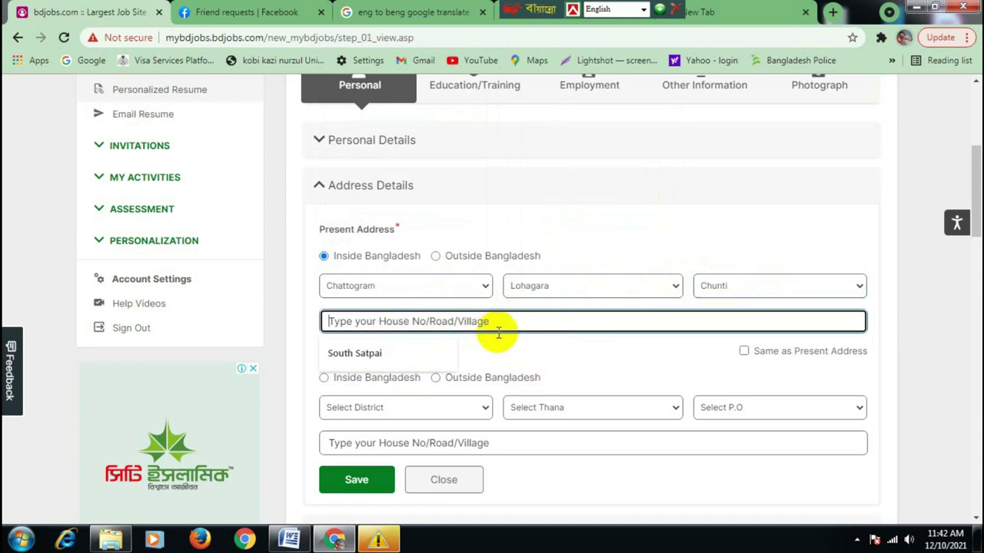
pyautogui.click(440, 353)
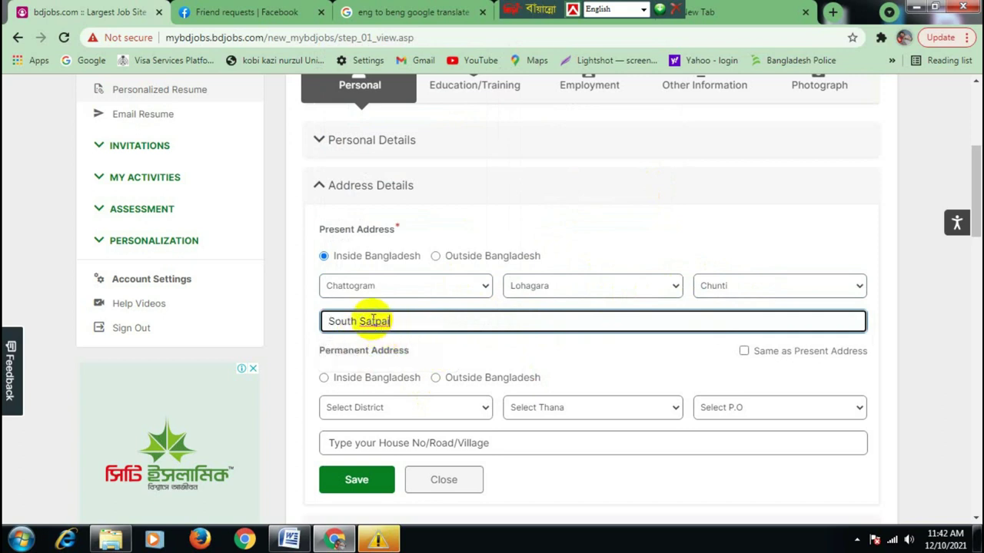
pyautogui.press('Left')
pyautogui.press('Left')
pyautogui.press('Left')
pyautogui.press('Left')
pyautogui.press('BackSpace')
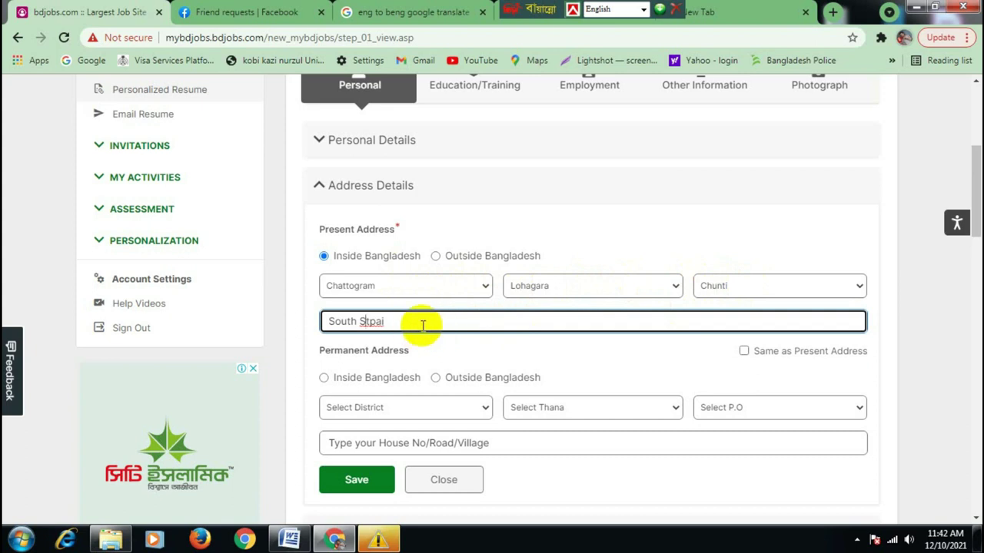
pyautogui.click(364, 321)
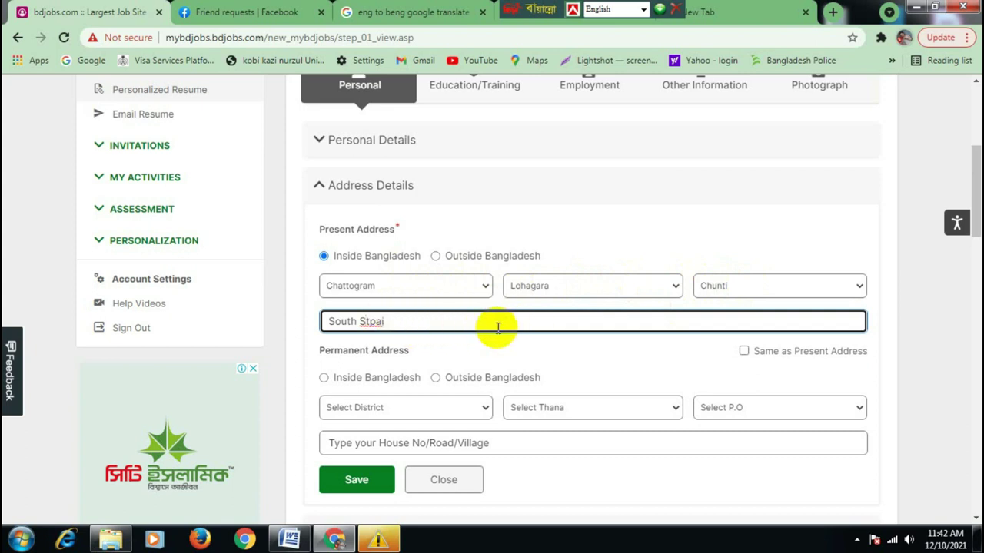
pyautogui.scroll(-1, 612, 361)
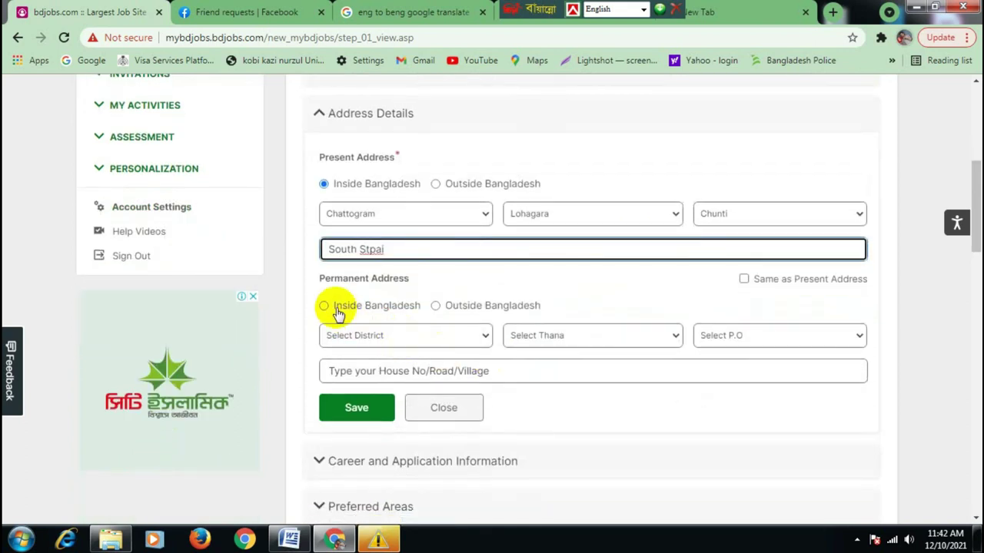
# - Set the permanent address inside Bangladesh: Dinajpur district, Parbatipur thana and Parbatipur post office
pyautogui.moveTo(323, 157); pyautogui.dragTo(400, 150)
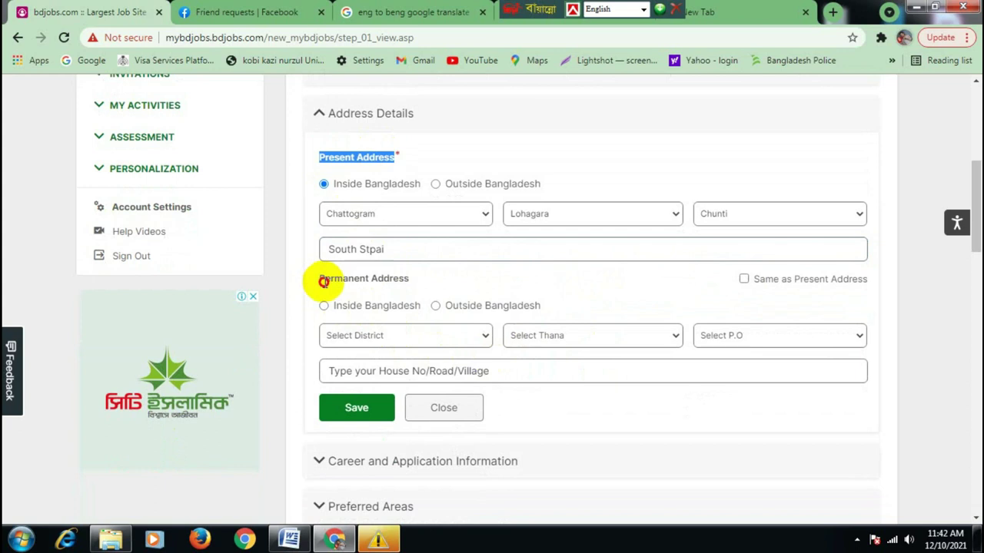
pyautogui.moveTo(318, 279); pyautogui.dragTo(418, 280)
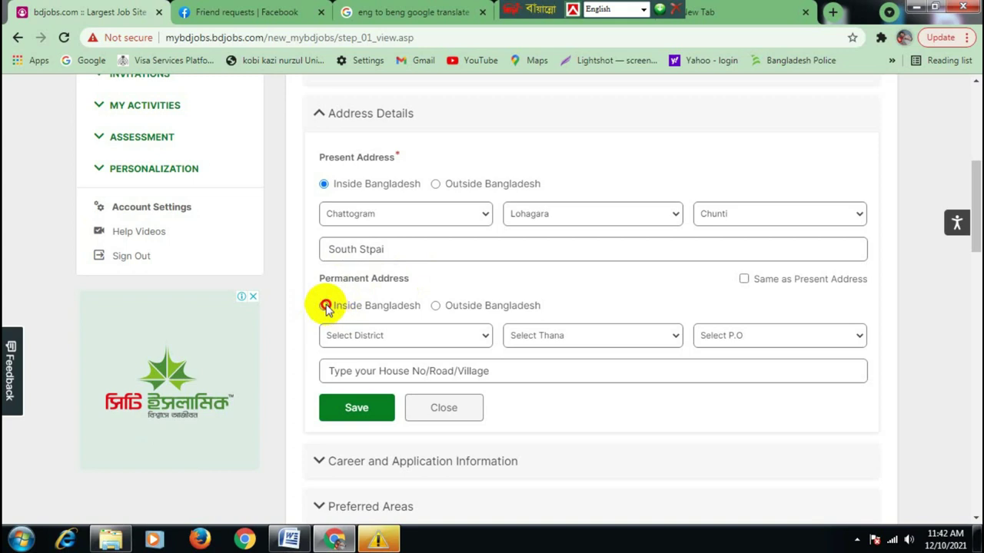
pyautogui.click(391, 336)
pyautogui.click(427, 275)
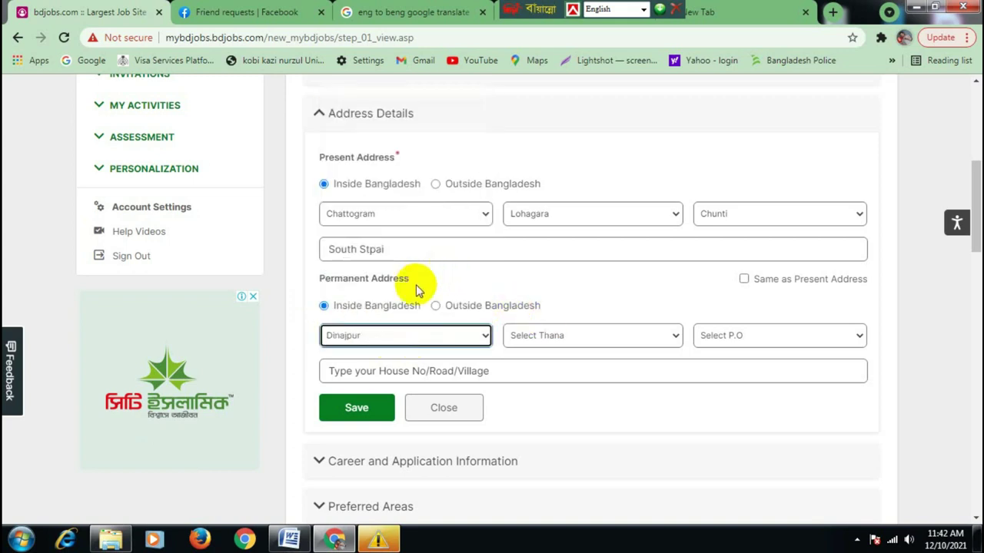
pyautogui.click(592, 338)
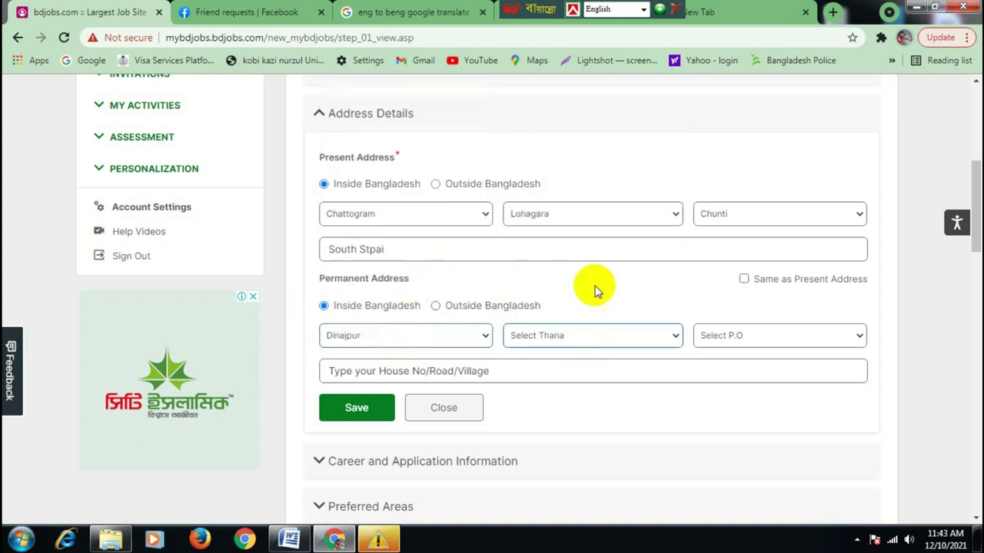
pyautogui.click(596, 291)
pyautogui.click(730, 335)
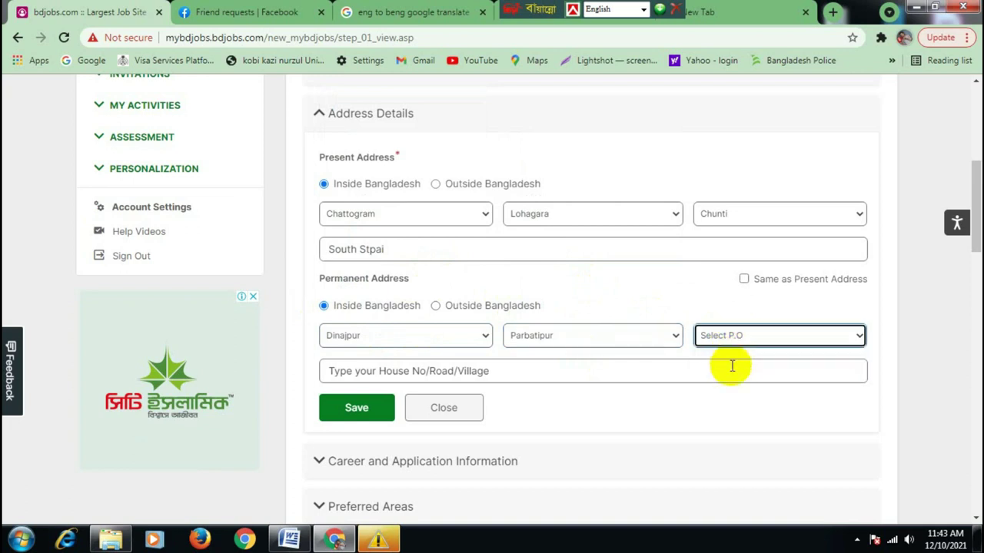
pyautogui.click(738, 340)
pyautogui.click(724, 363)
# - Fill the permanent village line from autofill, trim it, and save both addresses
pyautogui.click(546, 373)
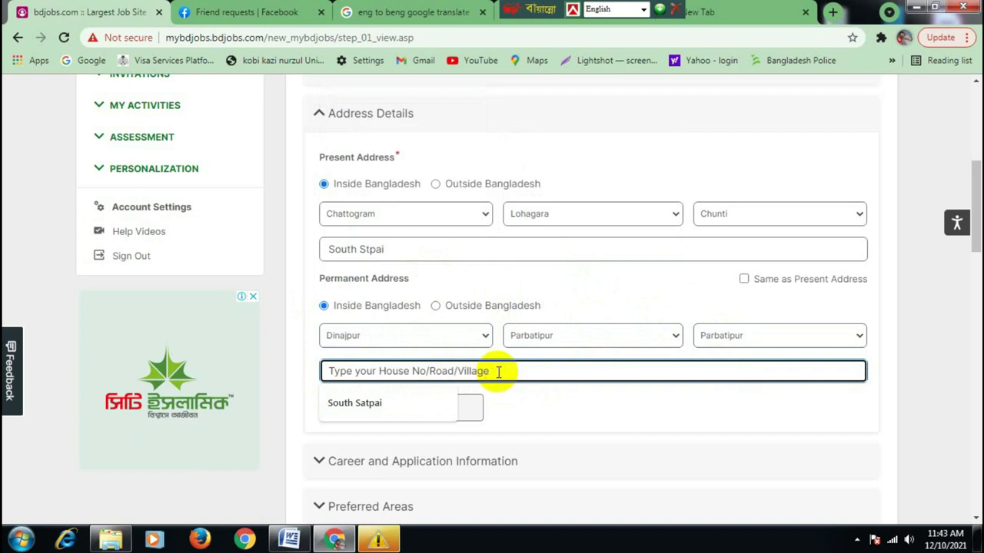
pyautogui.click(374, 405)
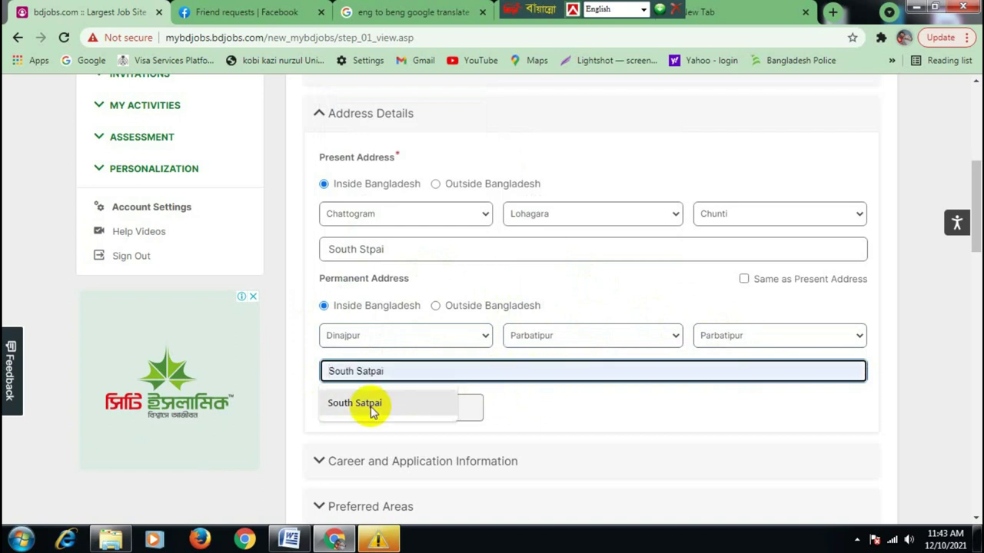
pyautogui.click(377, 374)
pyautogui.press('BackSpace')
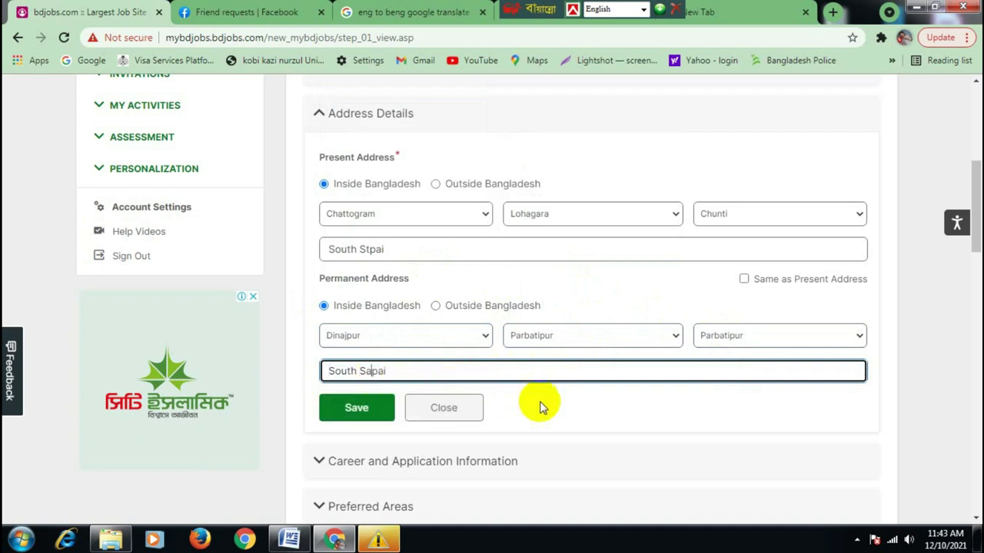
pyautogui.click(361, 409)
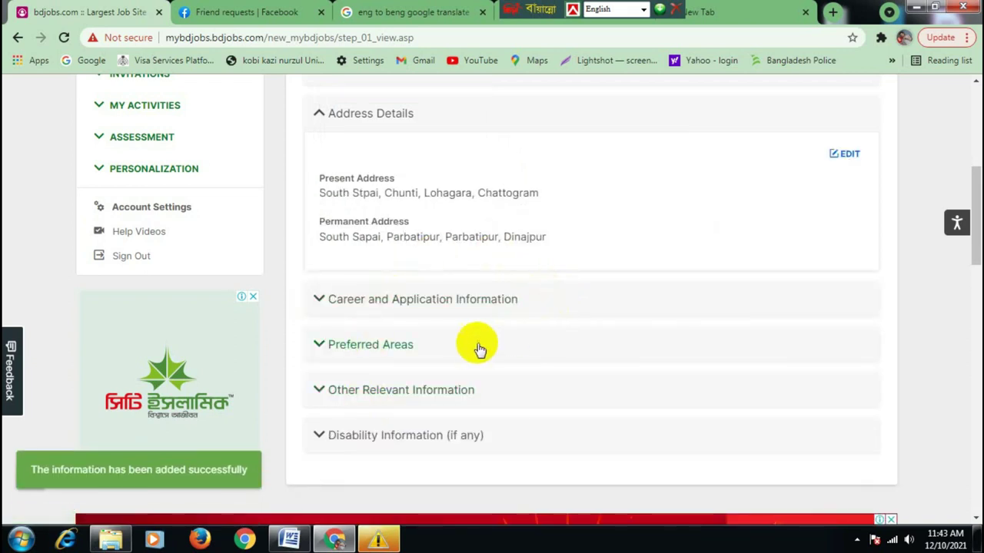
# - Edit Career and Application Information and paste the objective copied from the Word résumé
pyautogui.scroll(4, 442, 267)
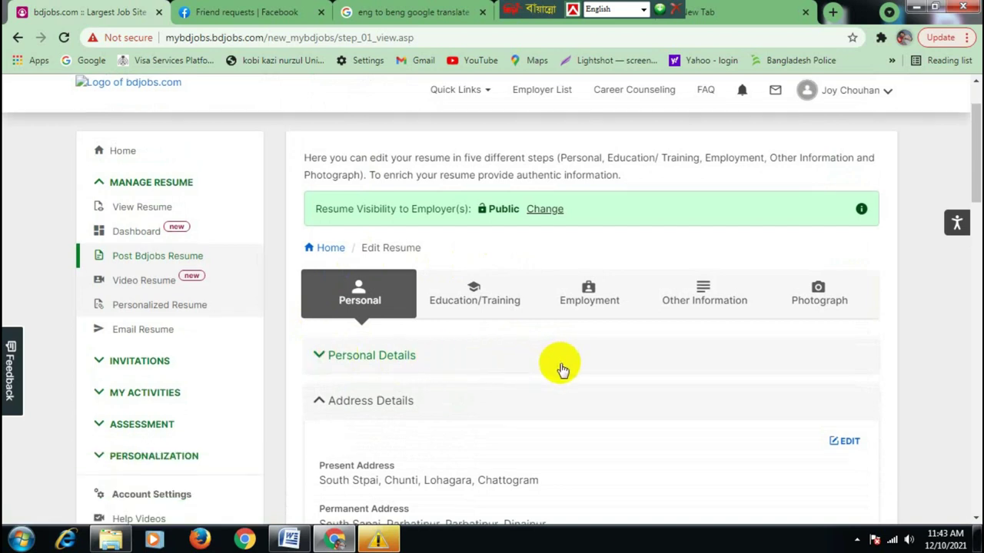
pyautogui.scroll(-3, 562, 369)
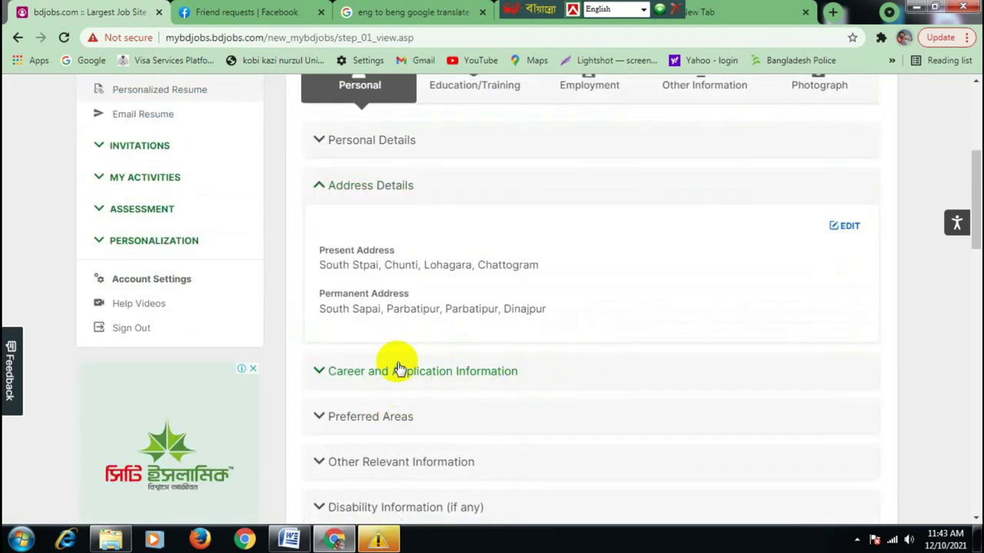
pyautogui.scroll(2, 517, 308)
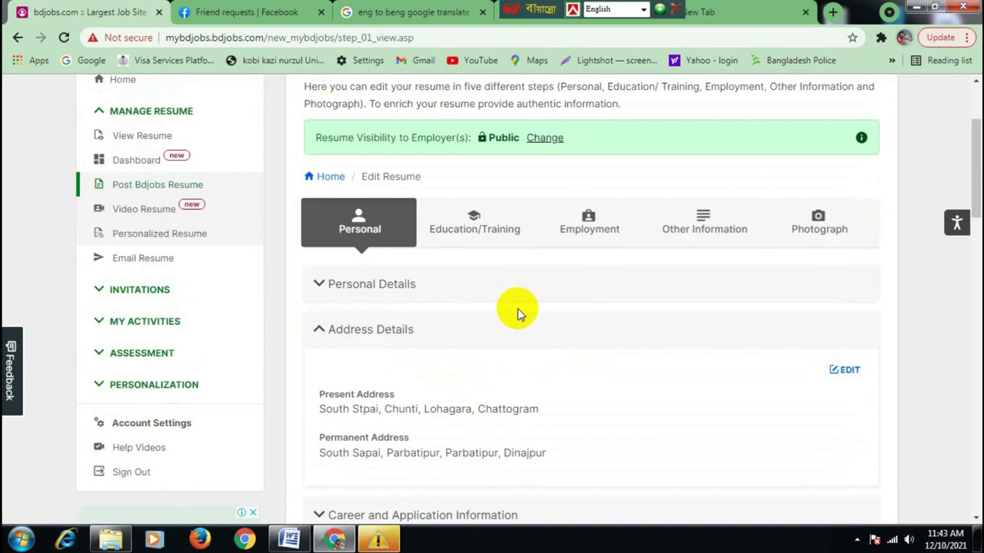
pyautogui.scroll(-3, 514, 330)
pyautogui.click(479, 307)
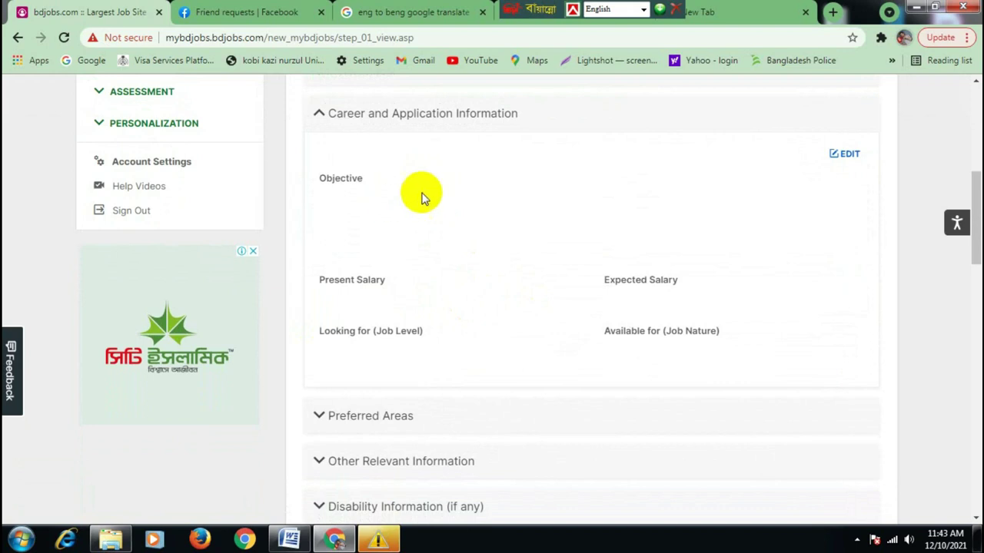
pyautogui.click(847, 156)
pyautogui.click(490, 202)
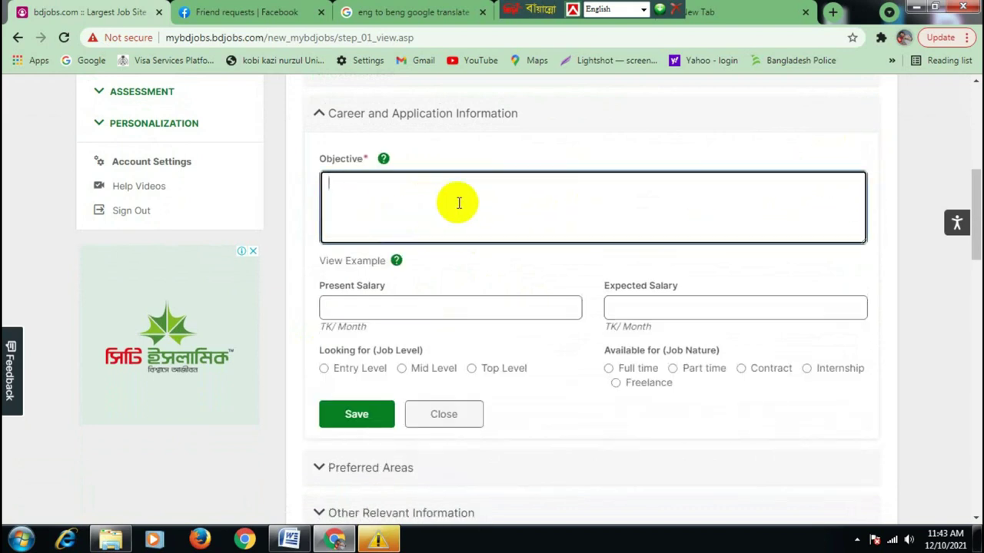
pyautogui.click(291, 540)
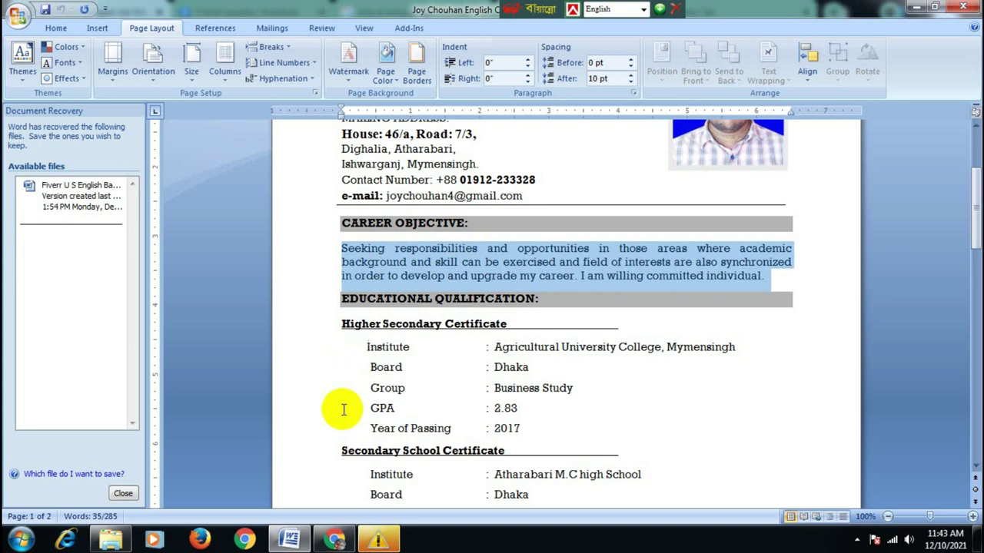
pyautogui.click(332, 538)
pyautogui.click(394, 211)
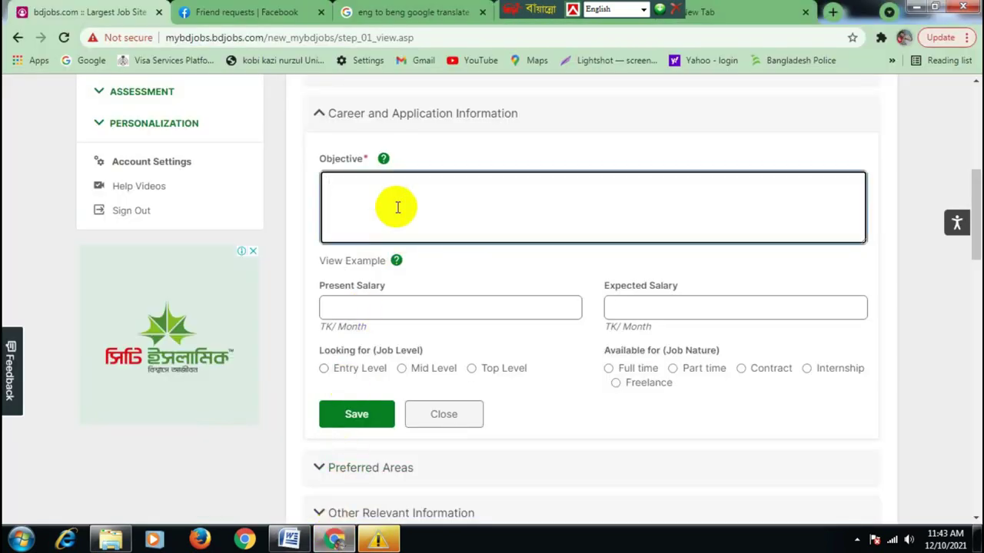
pyautogui.write('Seeking responsibilities and opportunities in those areas where academic background and skill can be exercised and field of interests are also synchronized in order to develop and upgrade my career. I am willing committed individual.')
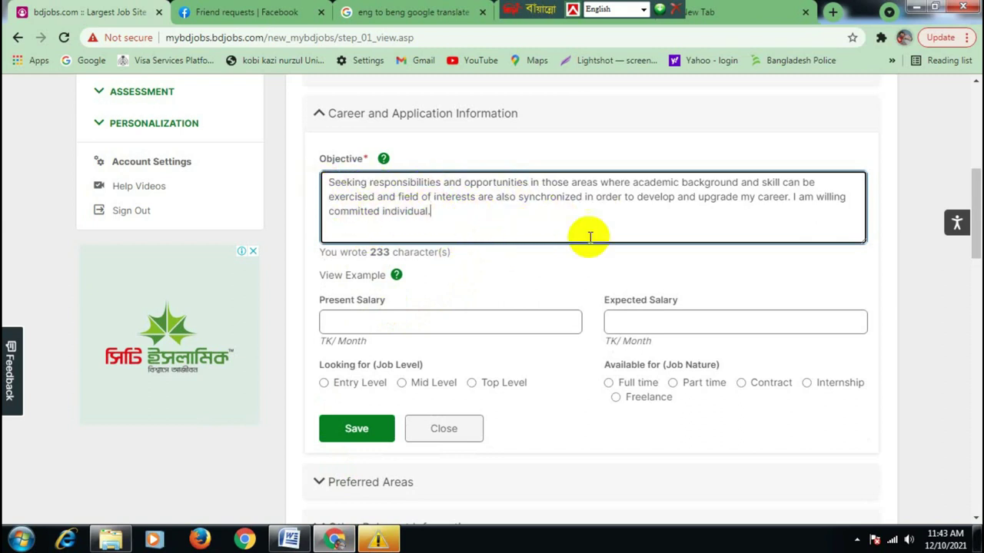
# - Enter present salary 10000 and expected salary 15000, choose Mid Level and Full Time, and save
pyautogui.click(461, 323)
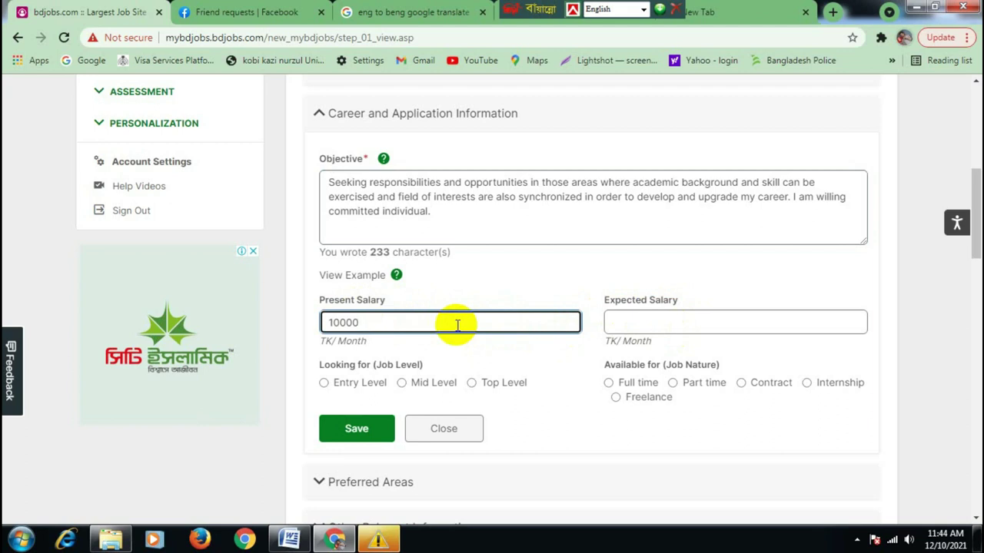
pyautogui.click(673, 327)
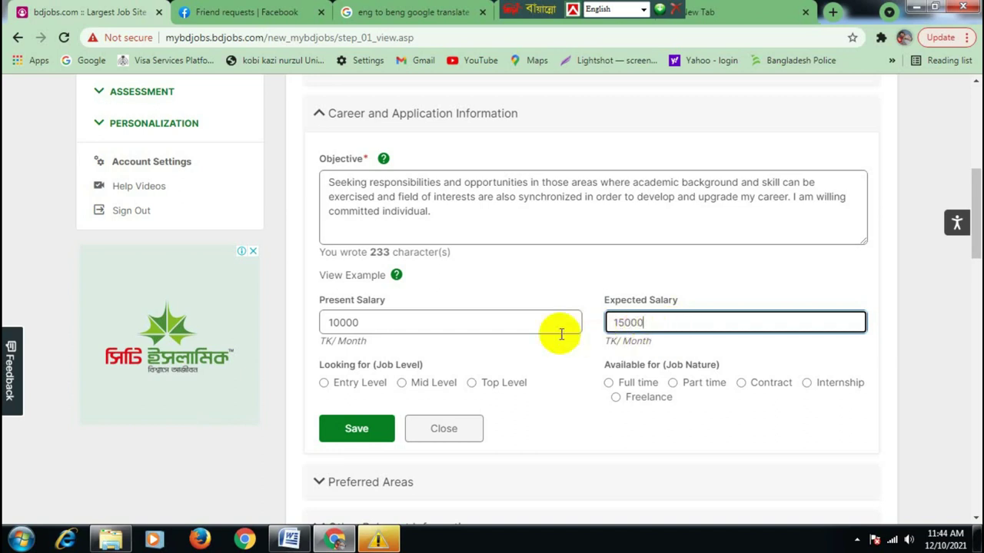
pyautogui.click(427, 327)
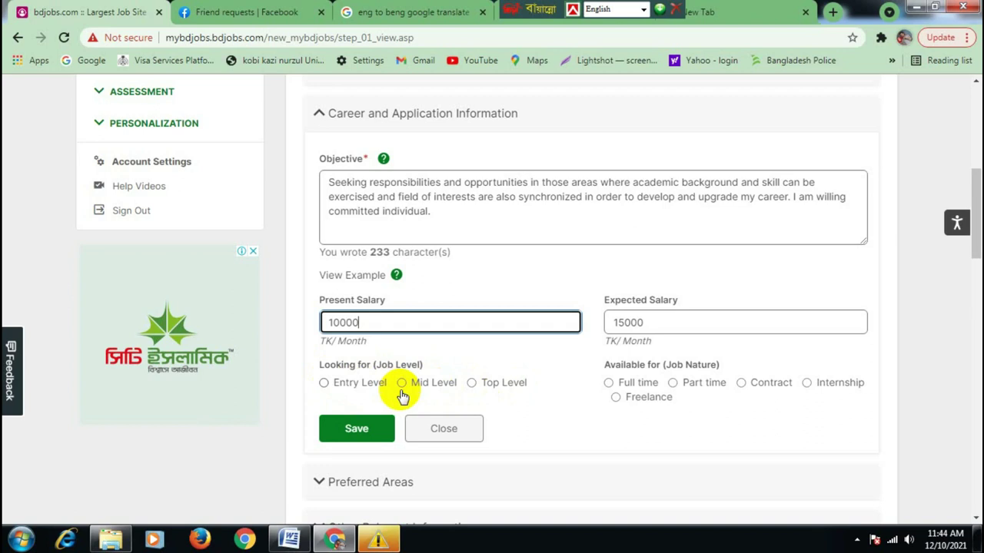
pyautogui.click(402, 383)
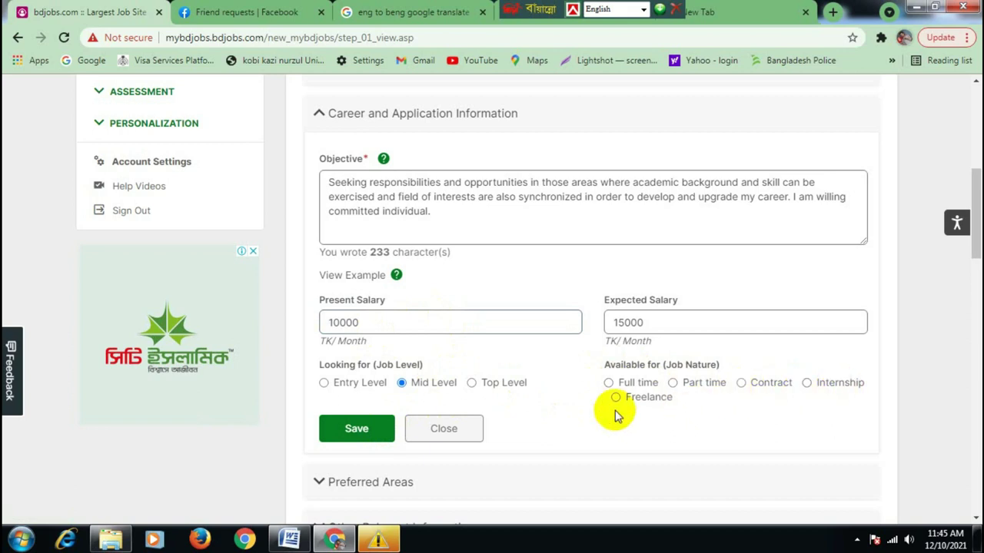
pyautogui.click(608, 384)
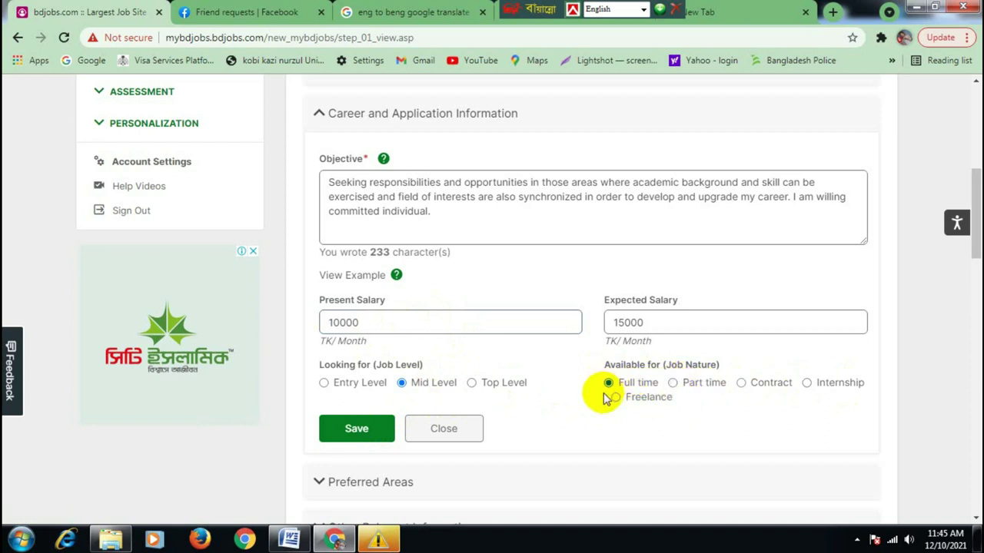
pyautogui.click(355, 435)
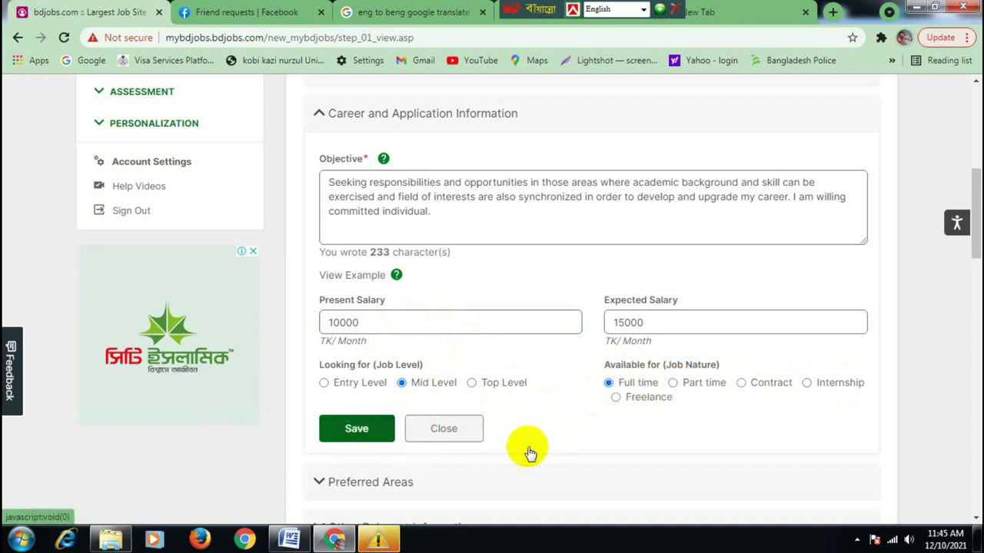
pyautogui.click(373, 428)
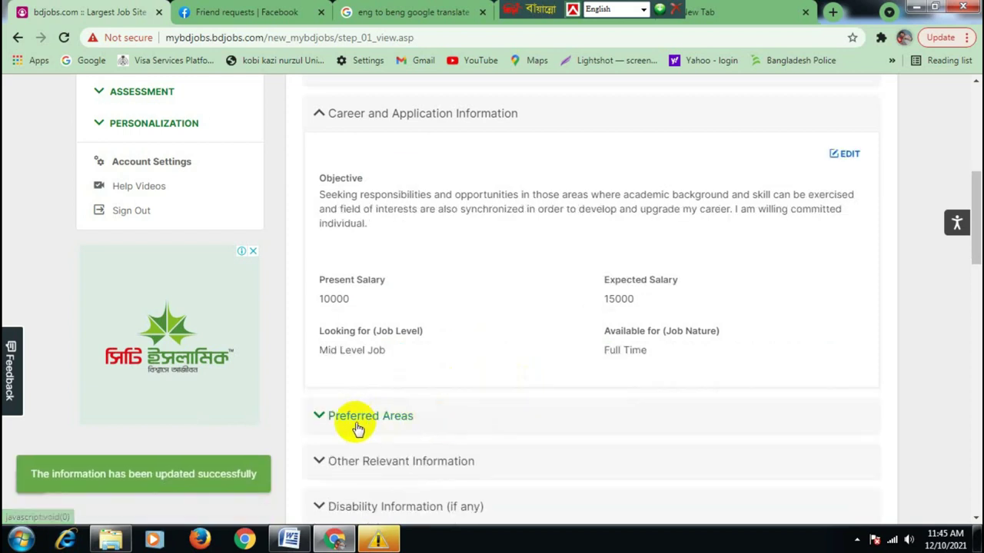
# - Open Preferred Areas for editing and tick, then untick, Driving/Motor Technician
pyautogui.scroll(-2, 358, 340)
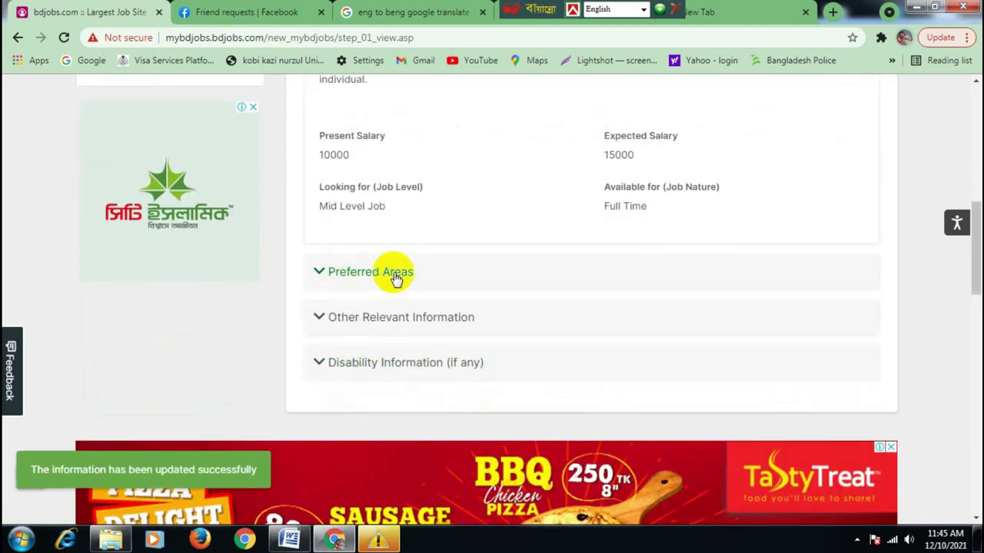
pyautogui.click(395, 274)
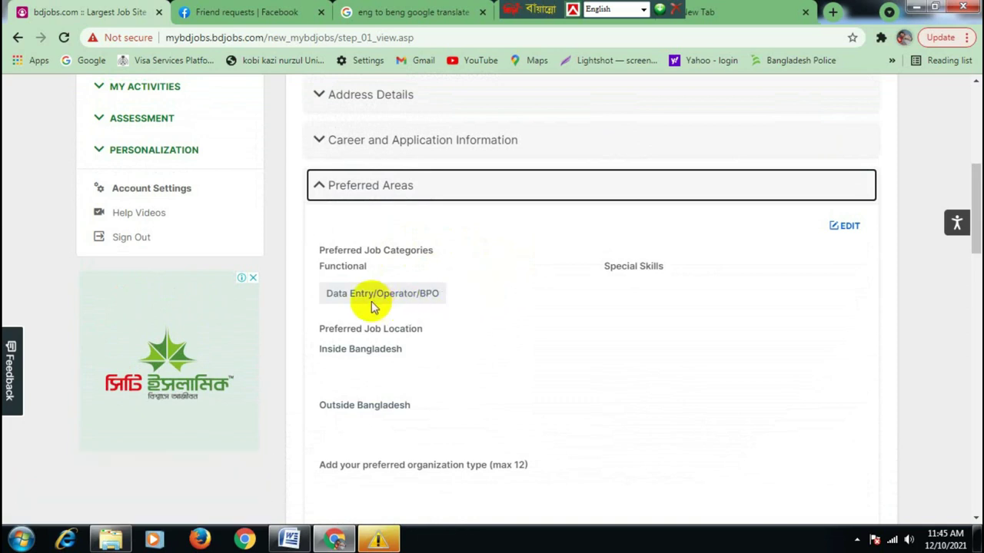
pyautogui.click(631, 282)
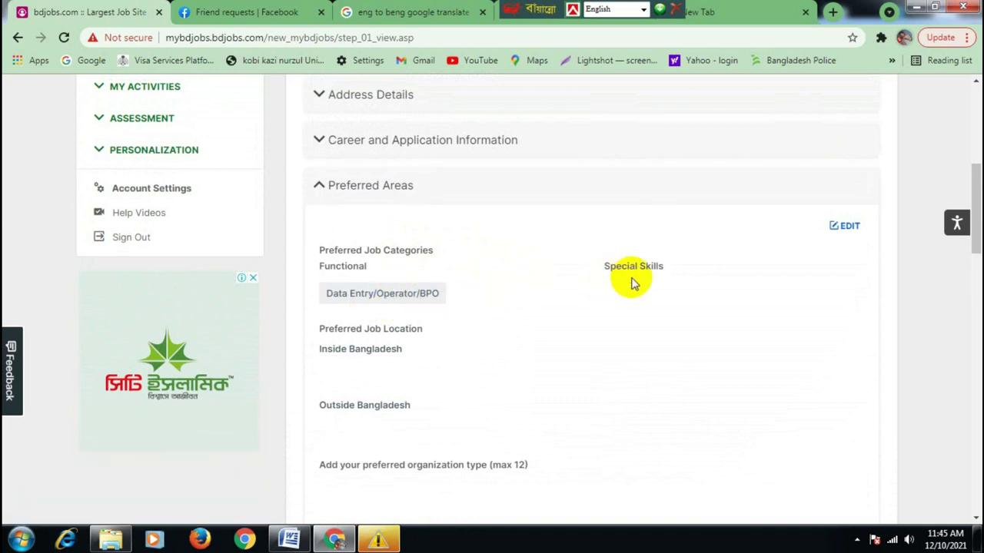
pyautogui.click(853, 231)
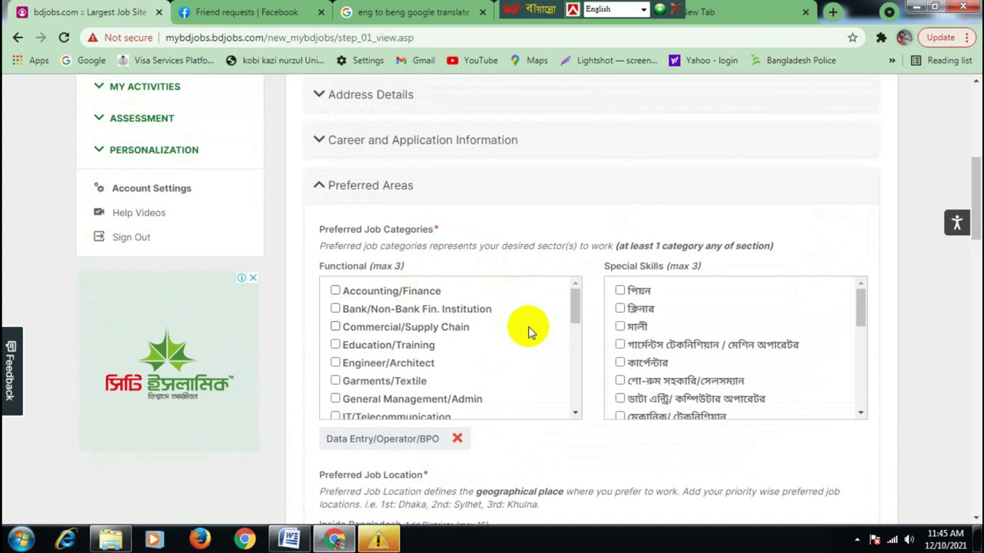
pyautogui.scroll(-1, 545, 329)
pyautogui.scroll(-3, 440, 322)
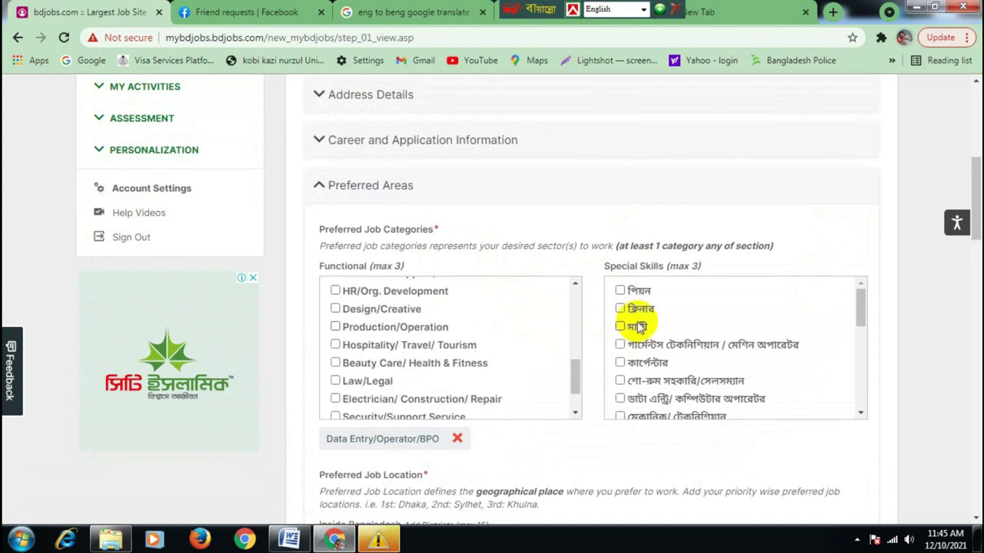
pyautogui.scroll(-2, 634, 320)
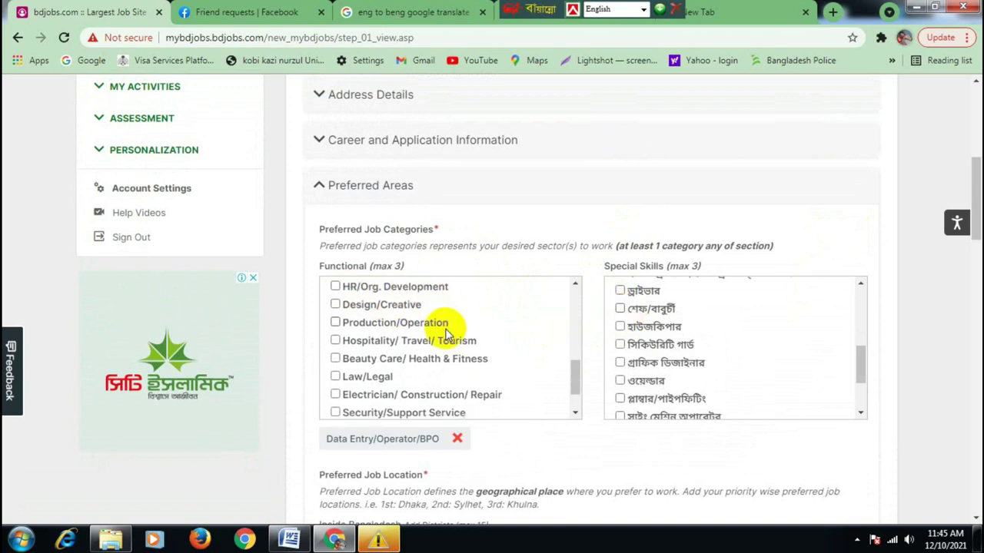
pyautogui.scroll(-2, 433, 322)
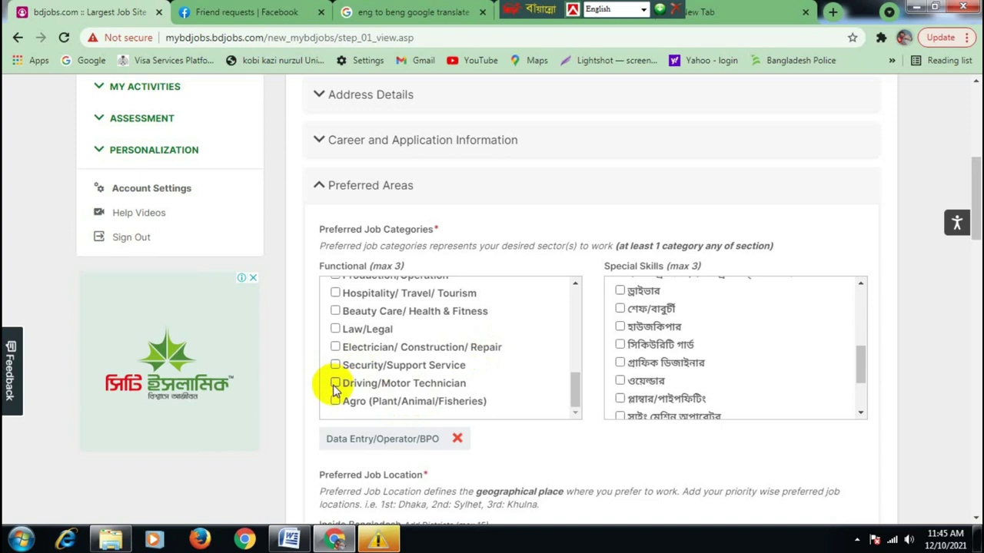
pyautogui.click(335, 384)
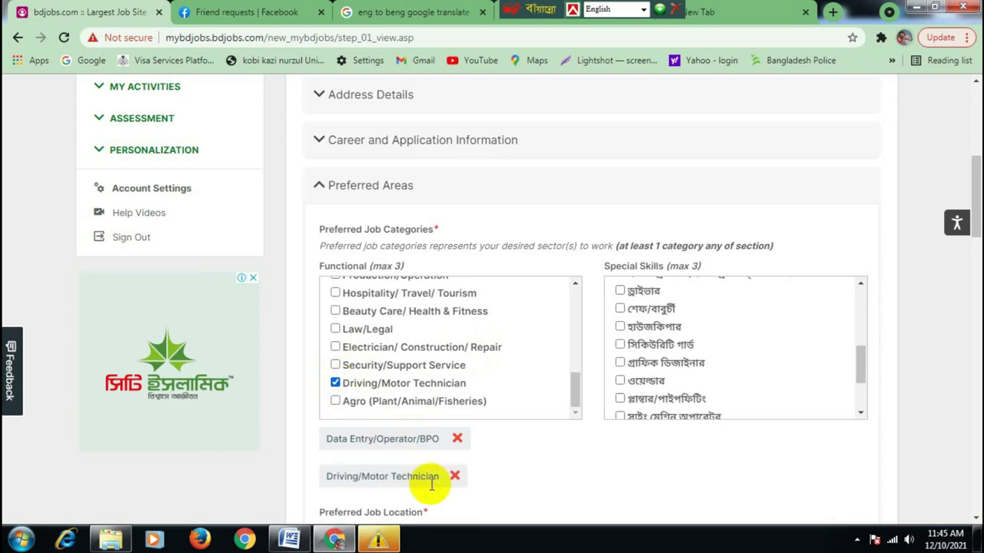
pyautogui.click(455, 477)
# - Add NGO/Development and Medical/Pharma as functional categories, then attempt Garments/Textile
pyautogui.scroll(6, 371, 315)
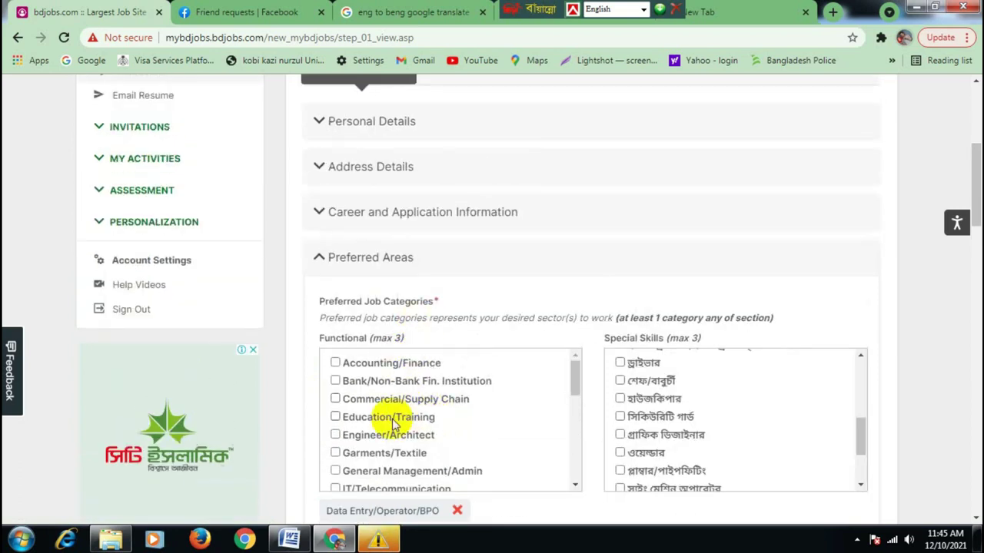
pyautogui.scroll(-1, 350, 436)
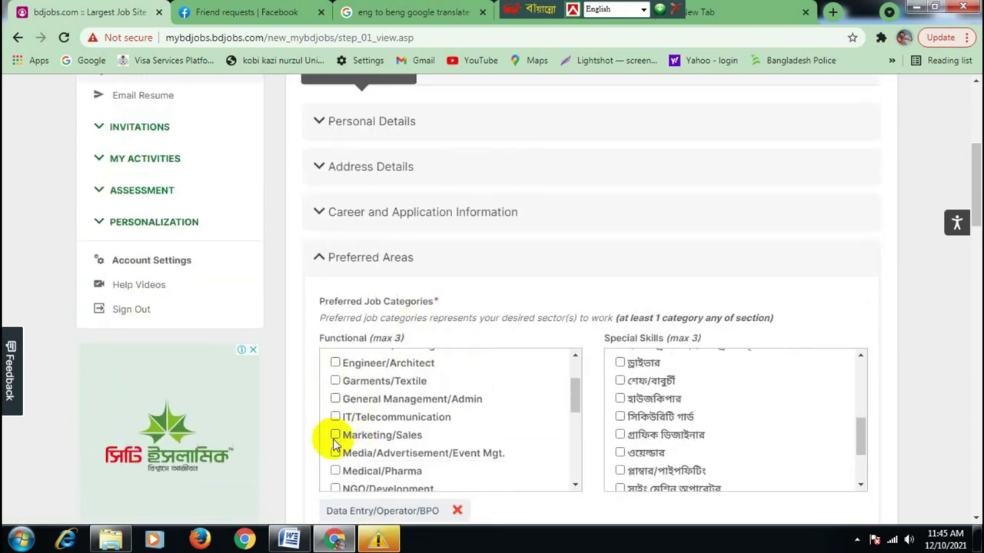
pyautogui.scroll(-1, 342, 435)
pyautogui.click(336, 417)
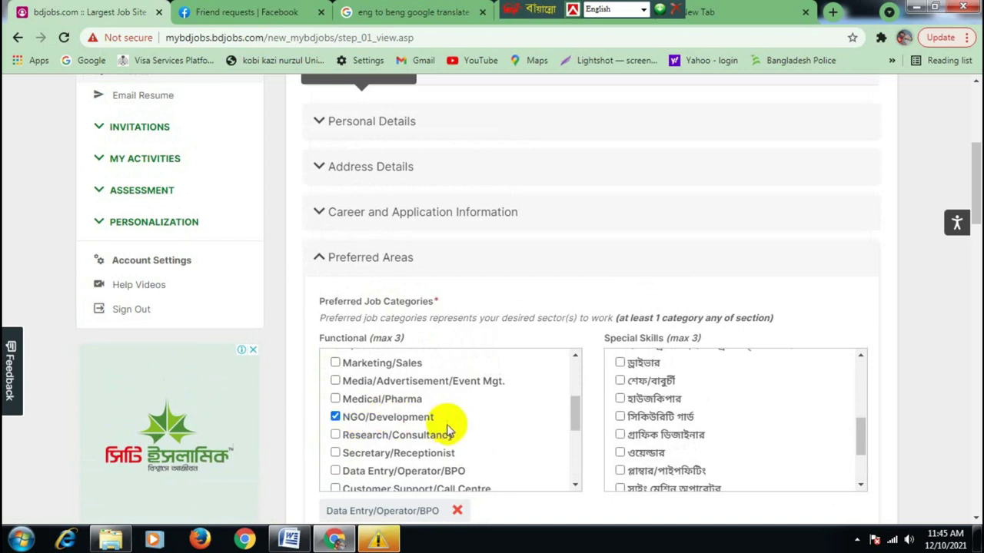
pyautogui.click(336, 400)
pyautogui.scroll(1, 527, 417)
pyautogui.scroll(-3, 694, 500)
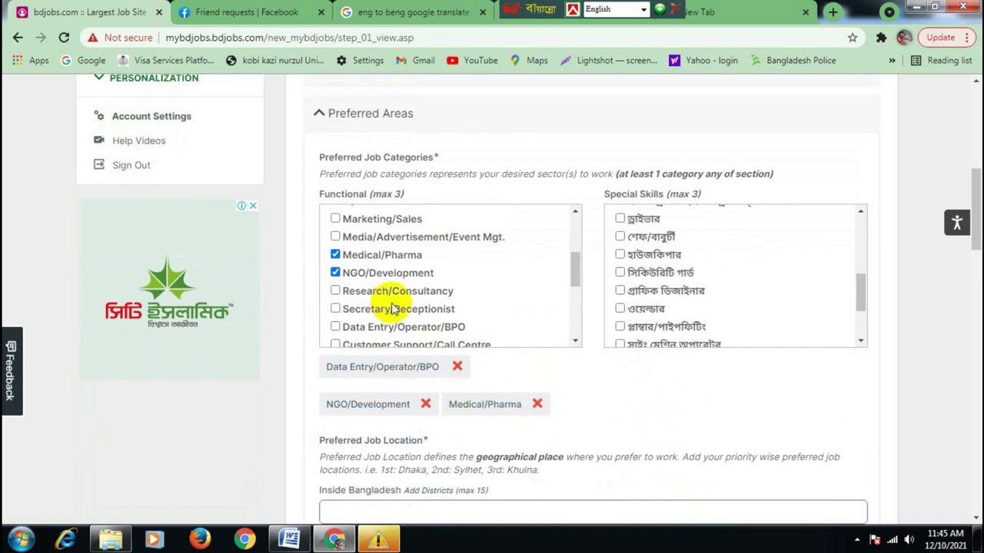
pyautogui.scroll(-3, 503, 307)
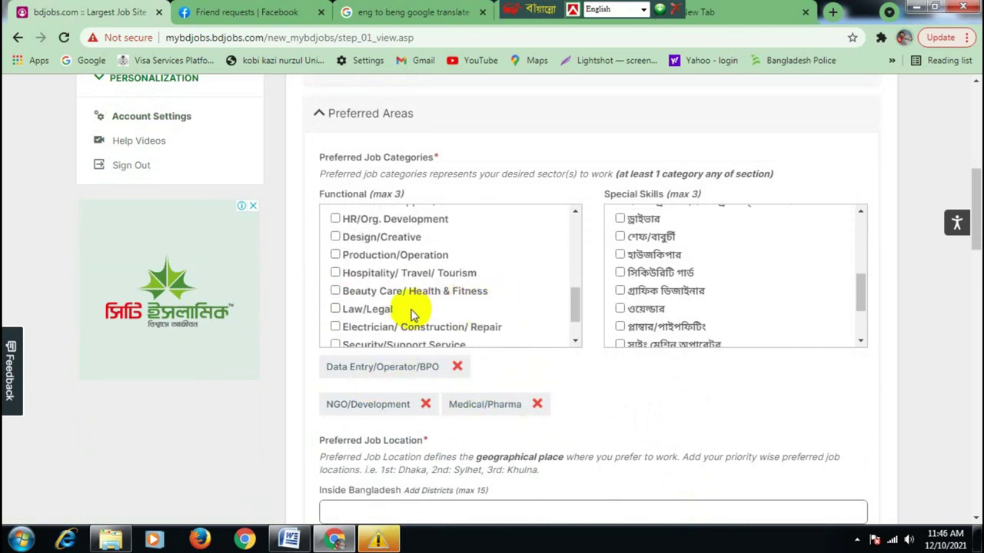
pyautogui.scroll(-1, 374, 314)
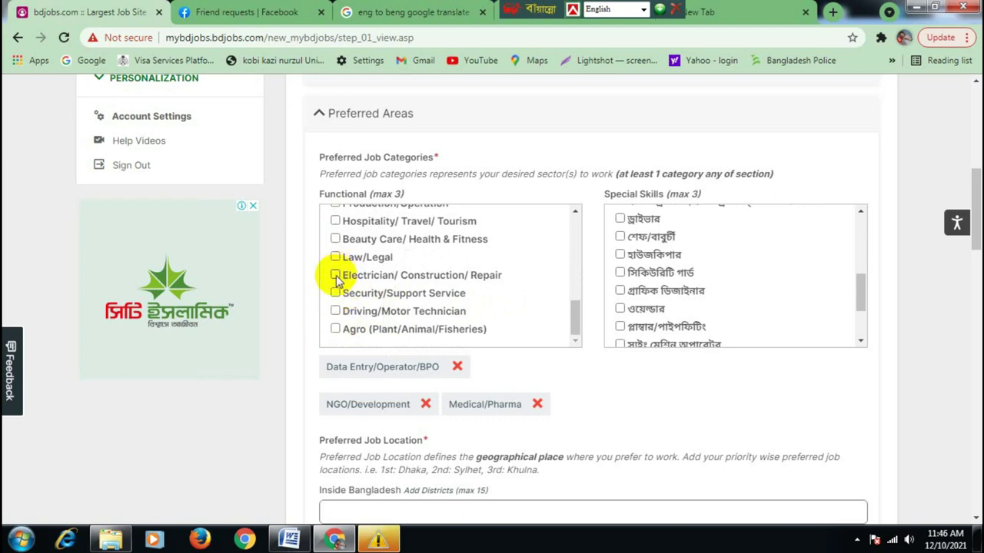
pyautogui.scroll(2, 381, 280)
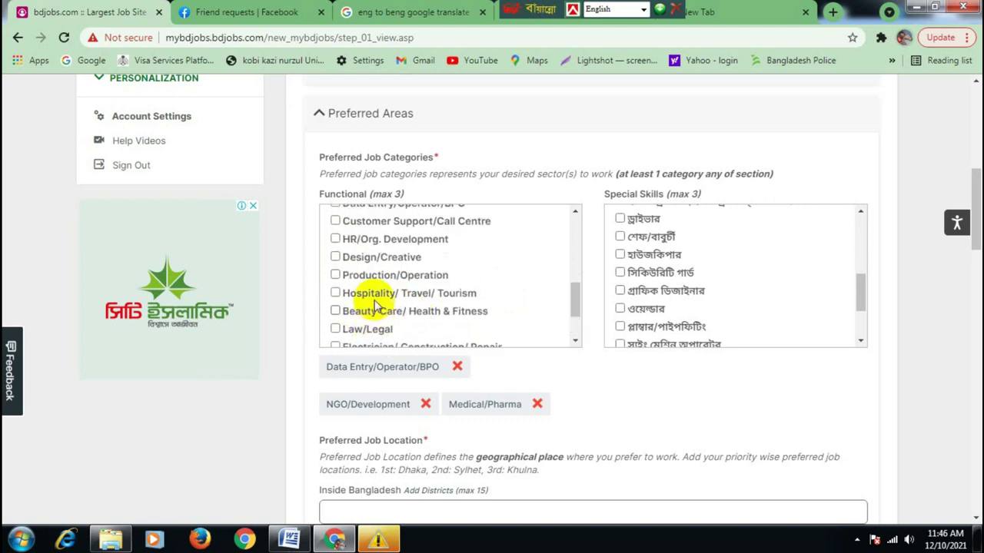
pyautogui.scroll(4, 376, 306)
pyautogui.scroll(2, 342, 278)
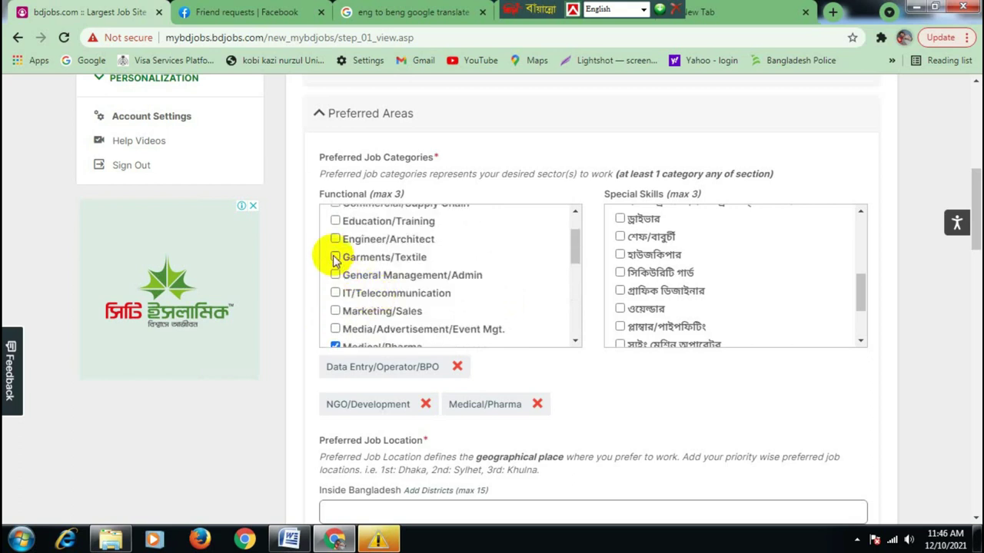
pyautogui.click(335, 258)
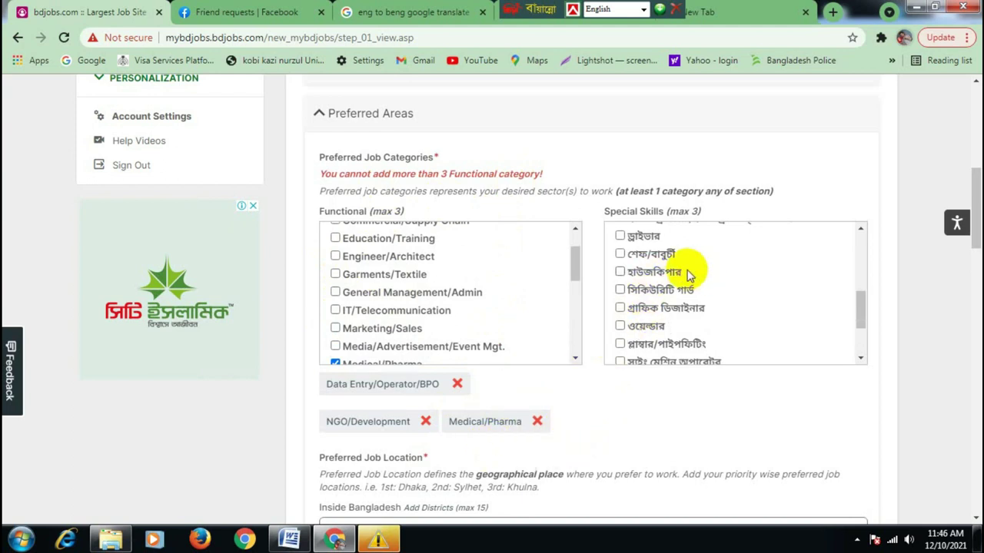
# - Tick পিয়ন, ক্লিনার and মালী as special skills; a fourth tick hits the three-skill limit
pyautogui.scroll(2, 695, 276)
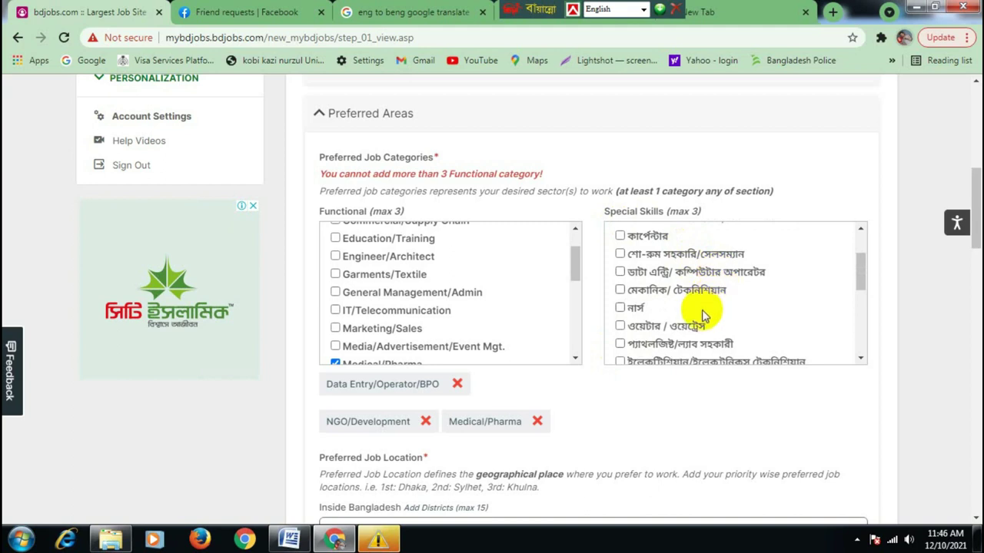
pyautogui.scroll(-2, 684, 326)
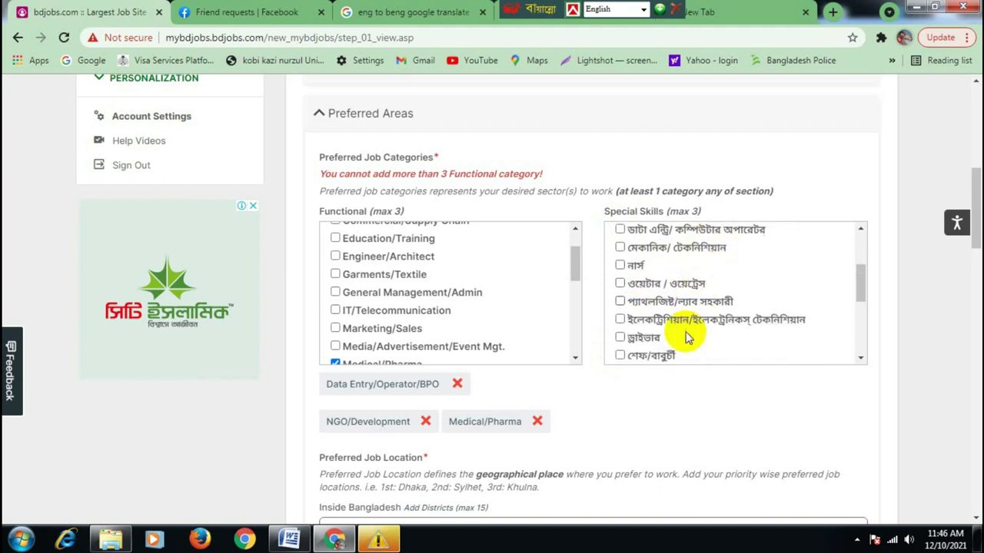
pyautogui.scroll(-2, 690, 339)
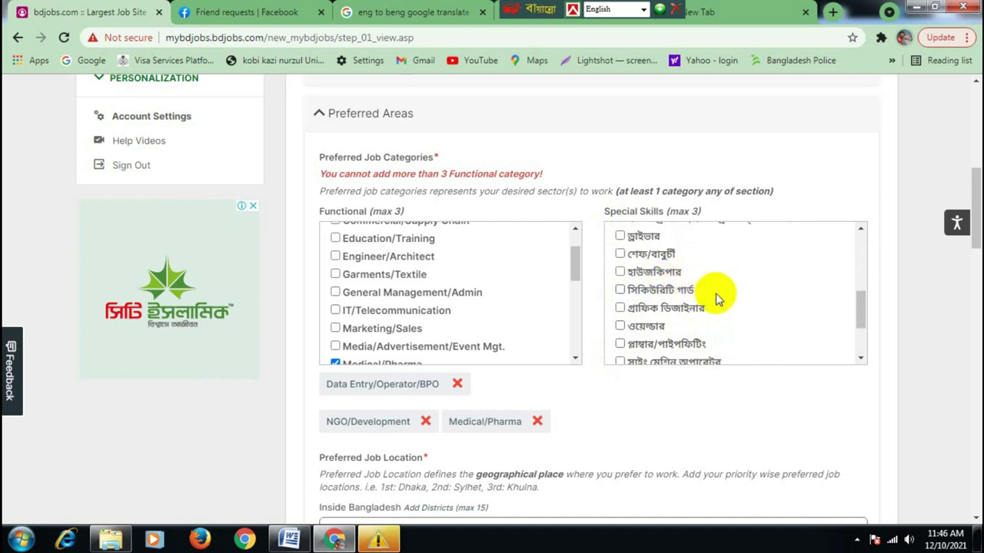
pyautogui.scroll(-3, 716, 298)
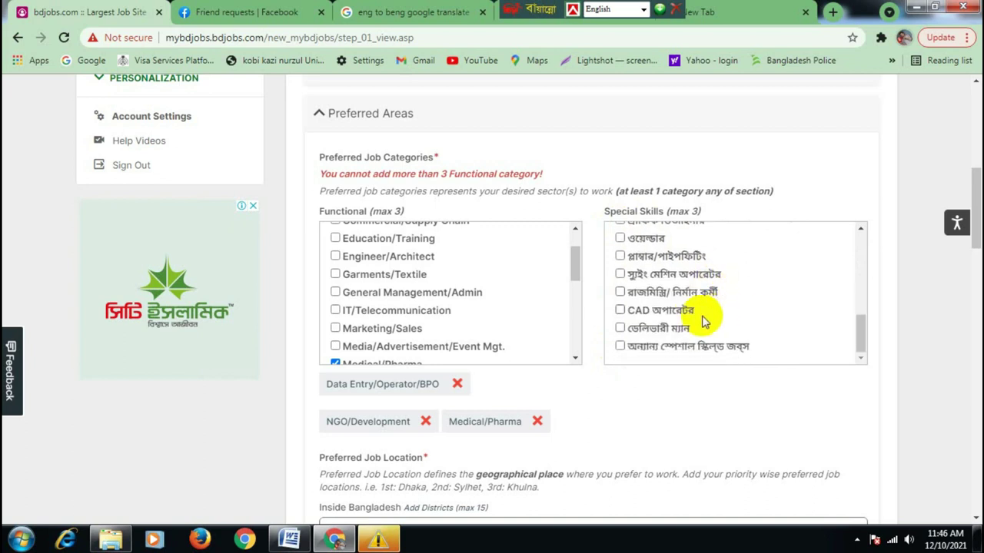
pyautogui.scroll(-1, 689, 311)
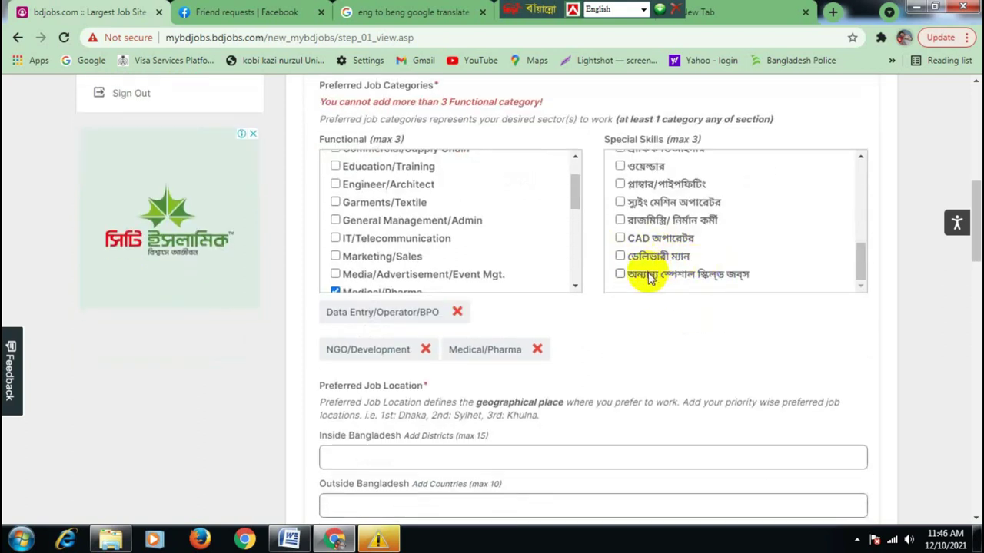
pyautogui.scroll(1, 703, 239)
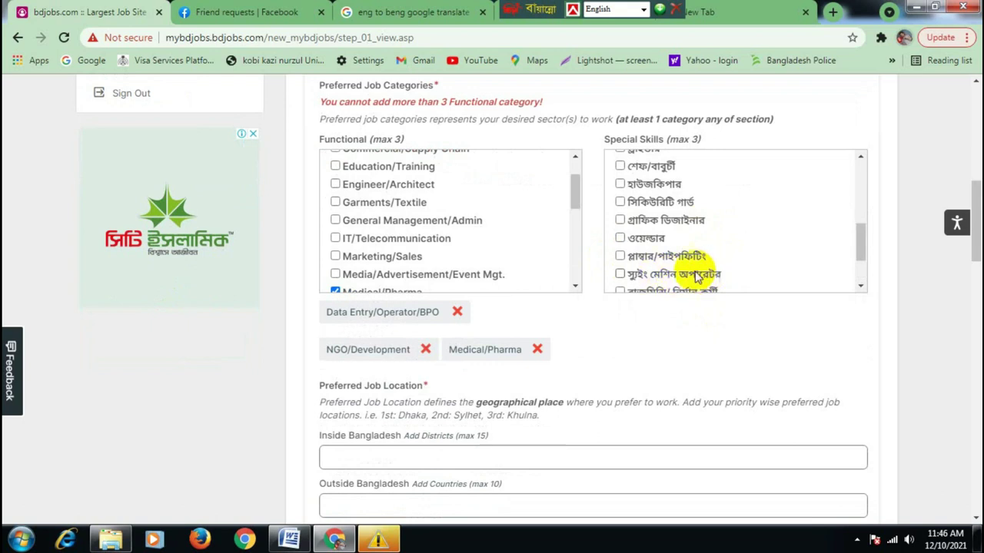
pyautogui.scroll(2, 715, 243)
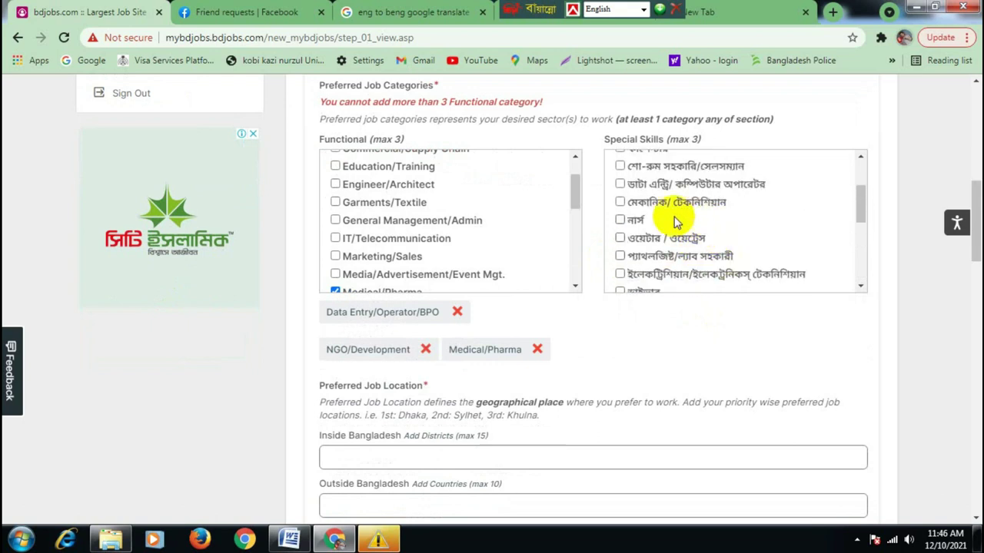
pyautogui.scroll(1, 674, 220)
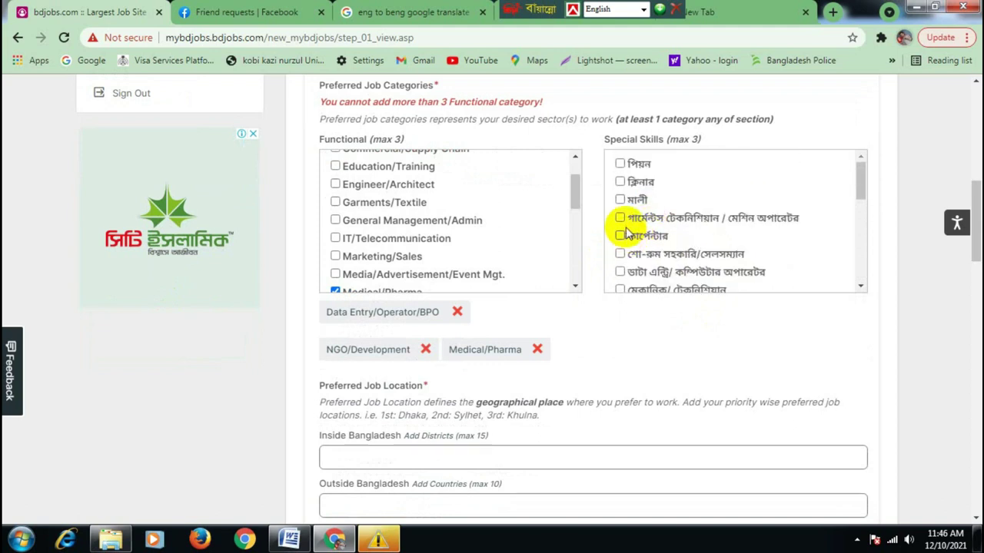
pyautogui.click(619, 199)
pyautogui.click(619, 182)
pyautogui.click(619, 163)
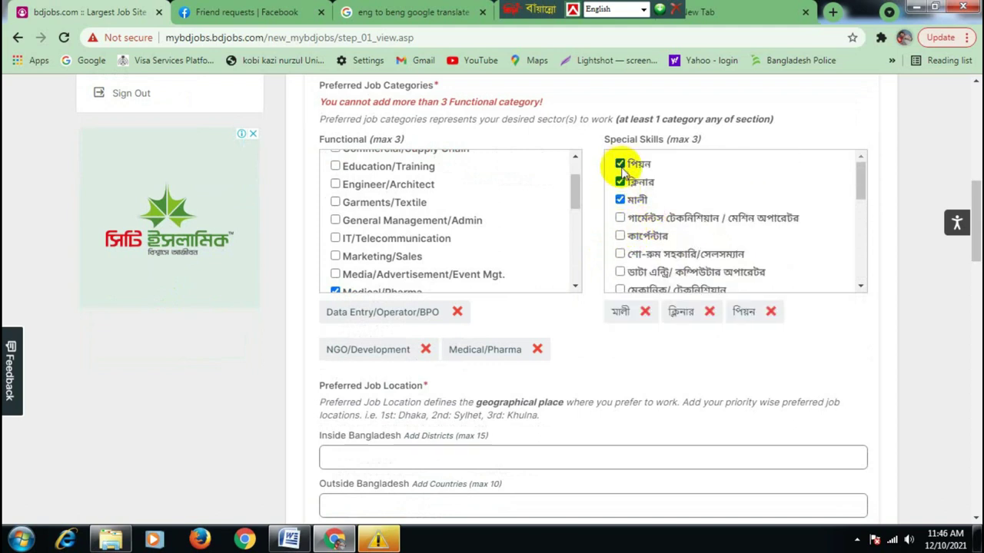
pyautogui.click(620, 218)
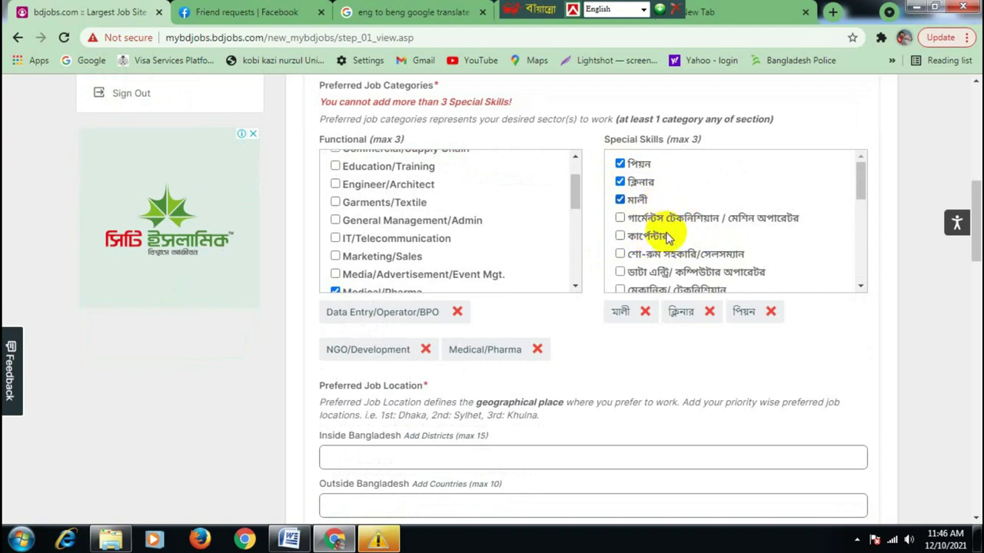
pyautogui.doubleClick(383, 141)
pyautogui.doubleClick(683, 139)
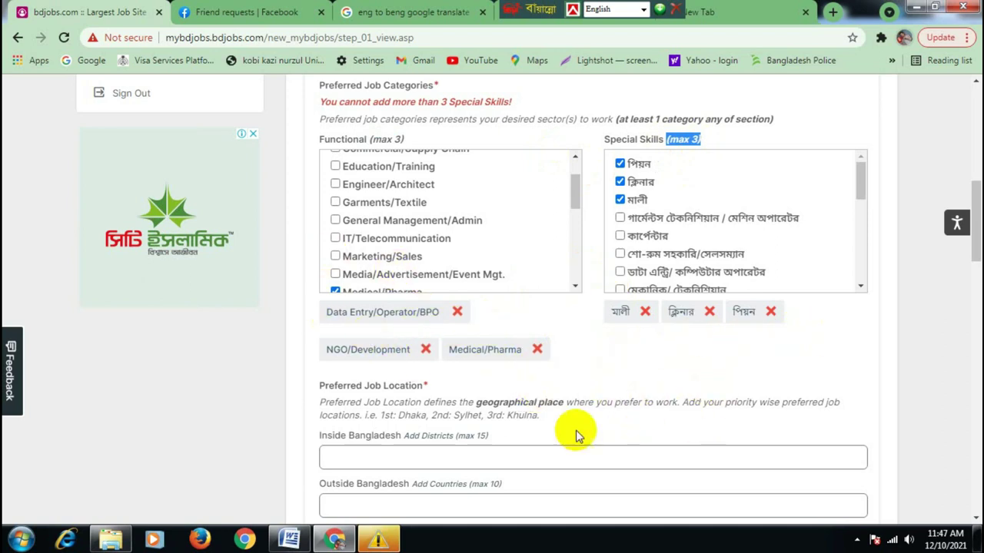
# - Add Dhaka and Mymensingh from the suggestion list as preferred districts inside Bangladesh
pyautogui.scroll(-2, 642, 375)
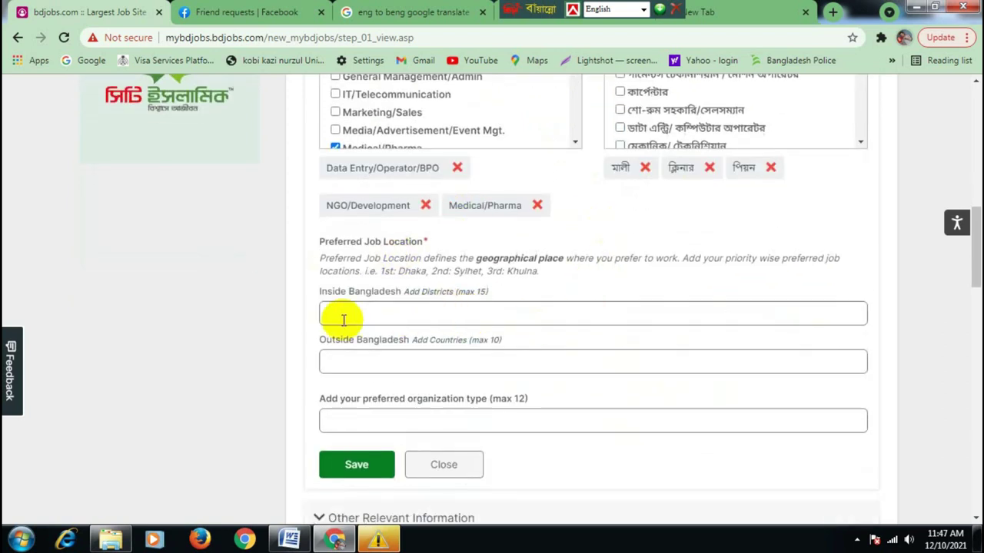
pyautogui.click(468, 311)
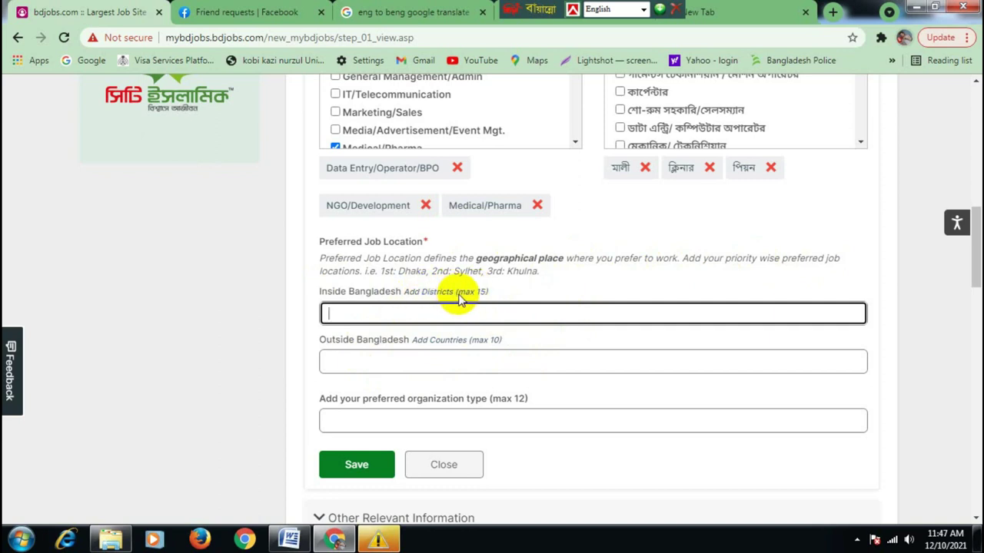
pyautogui.click(474, 294)
pyautogui.click(440, 314)
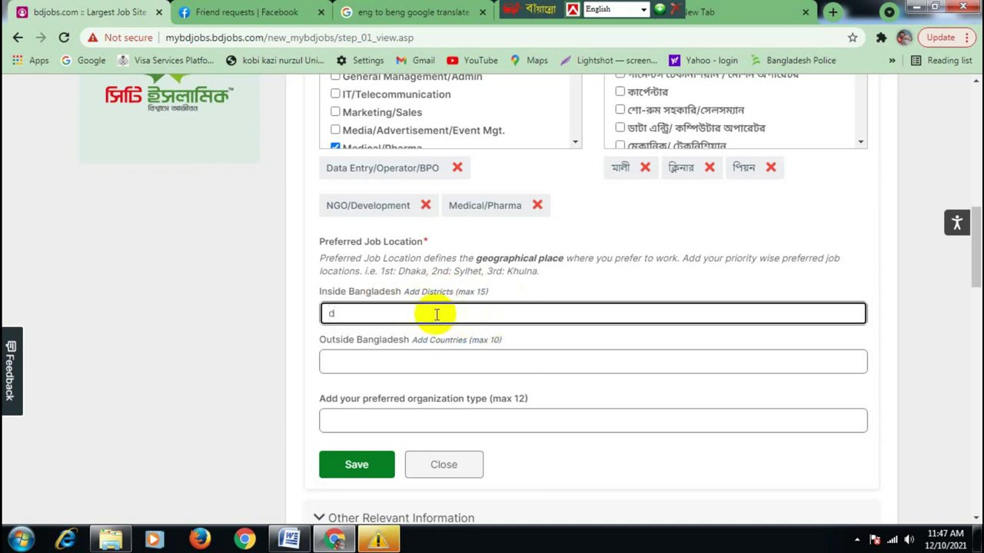
pyautogui.write('dhaka')
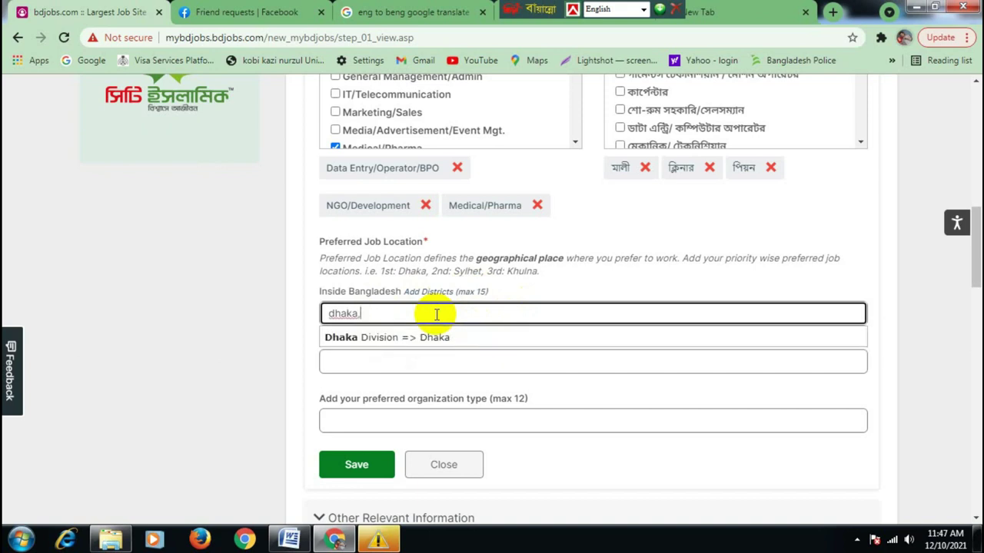
pyautogui.write('.')
pyautogui.press('Return')
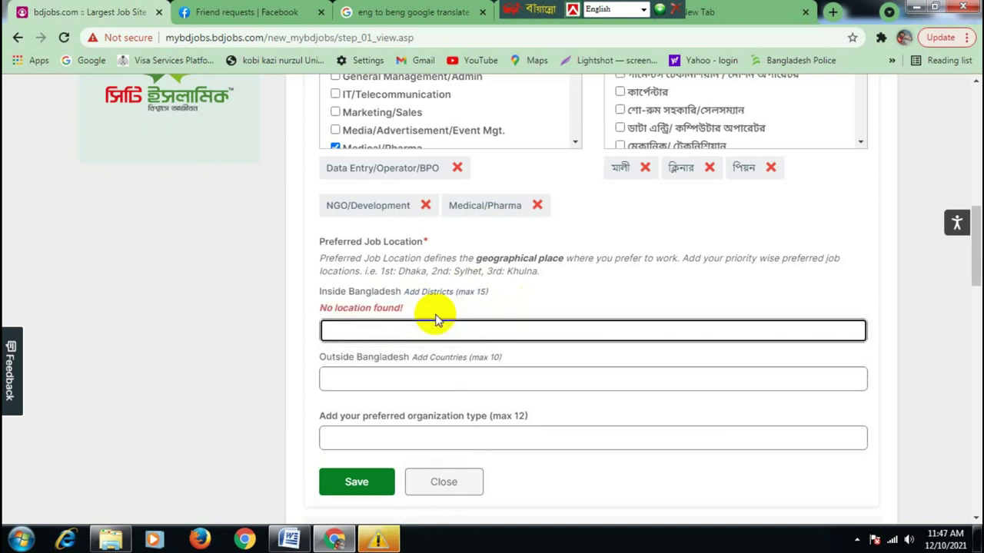
pyautogui.write('d')
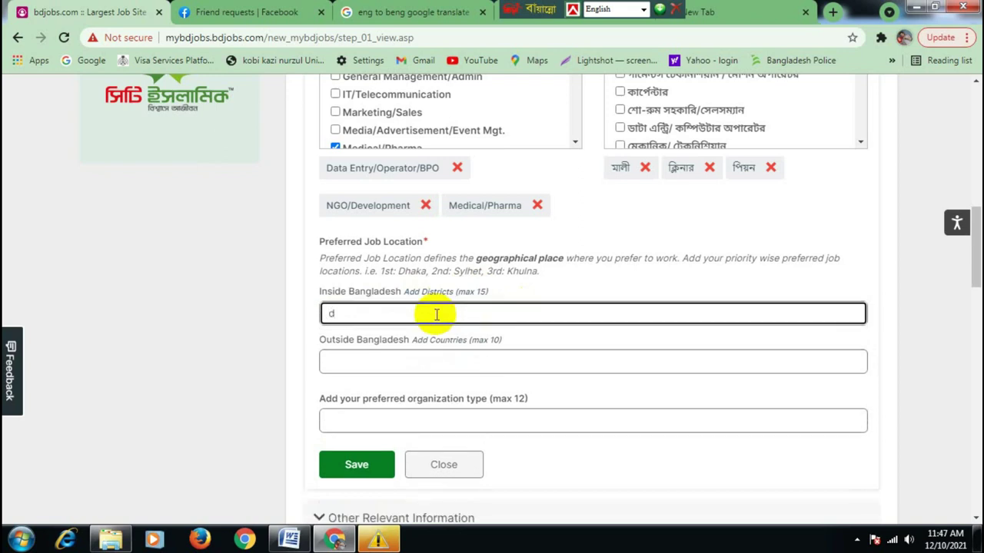
pyautogui.write('haka')
pyautogui.click(428, 338)
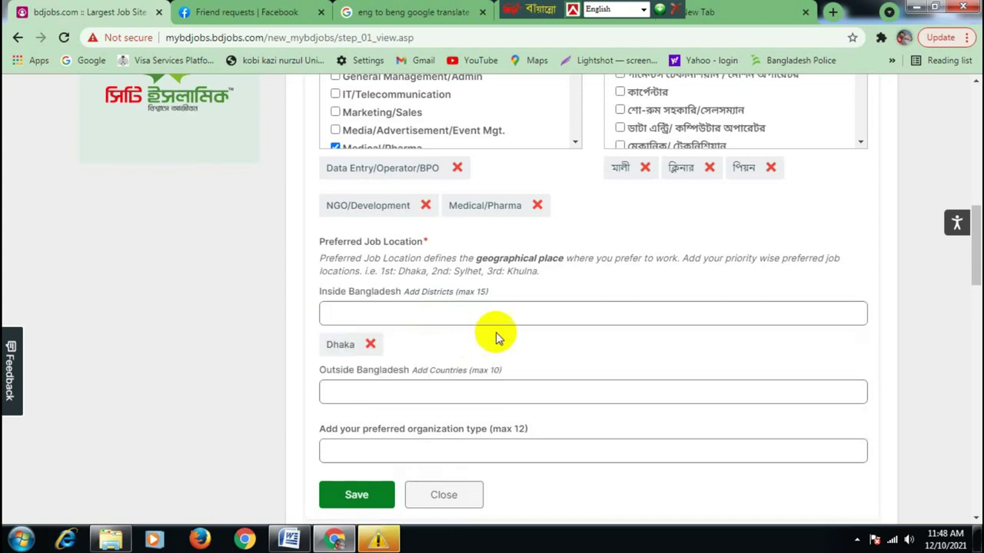
pyautogui.click(416, 317)
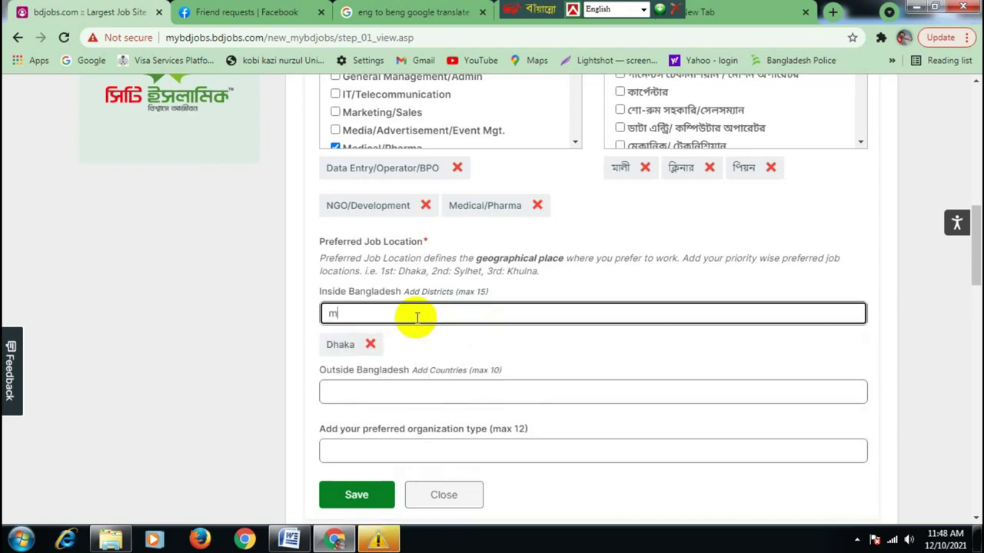
pyautogui.write('ens')
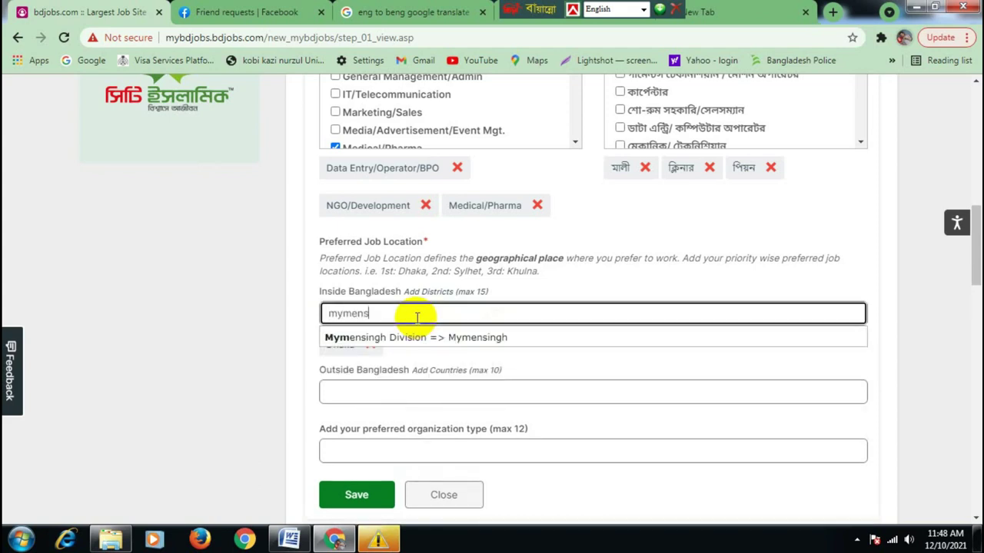
pyautogui.click(461, 338)
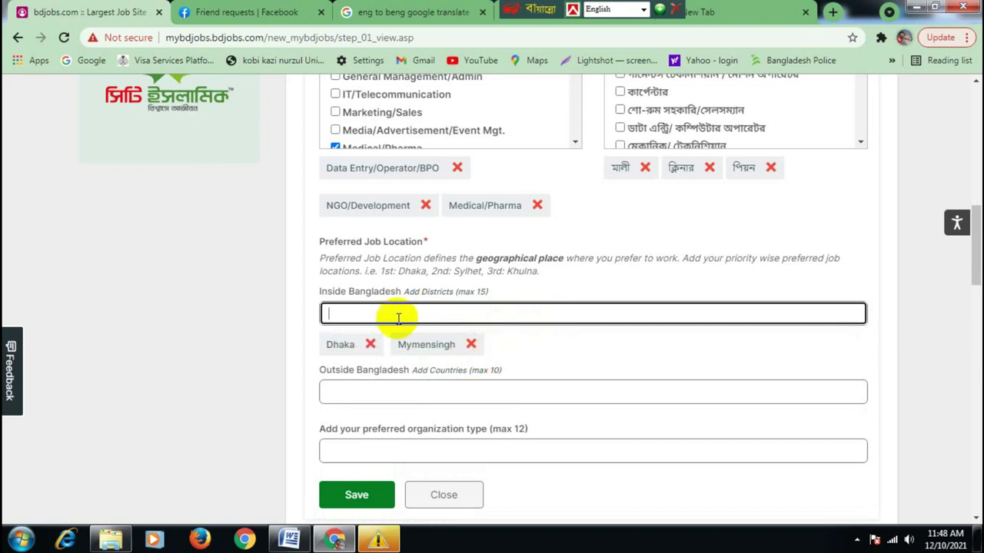
pyautogui.scroll(-1, 510, 378)
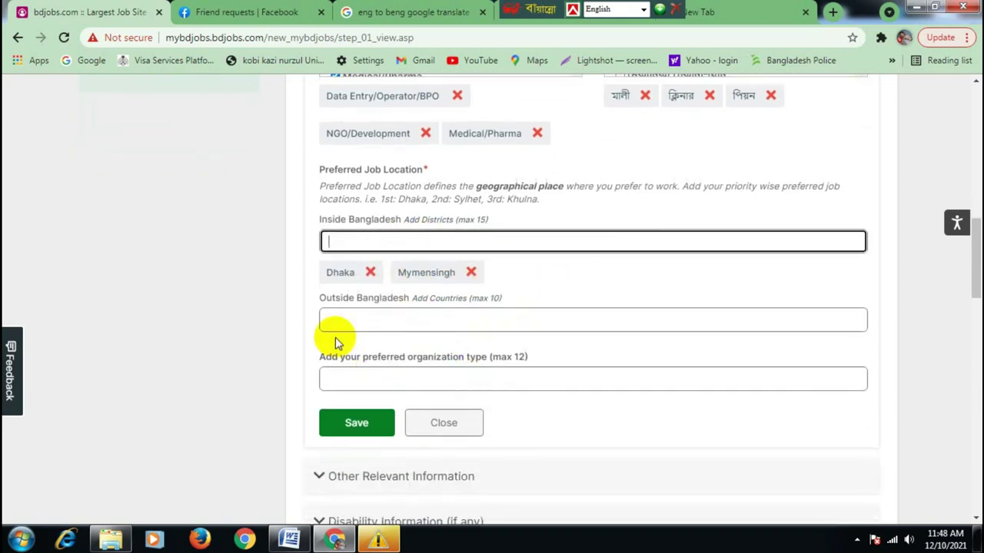
# - Add NGO, Garments and Pharmaceutical/Medicine Companies as preferred organization types by typing ngo, gar and pha
pyautogui.doubleClick(466, 223)
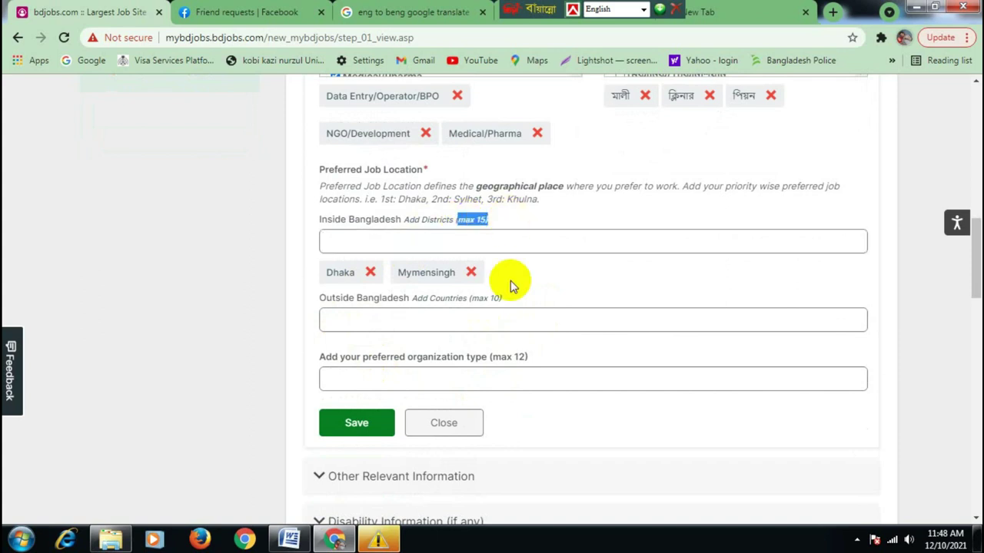
pyautogui.click(395, 378)
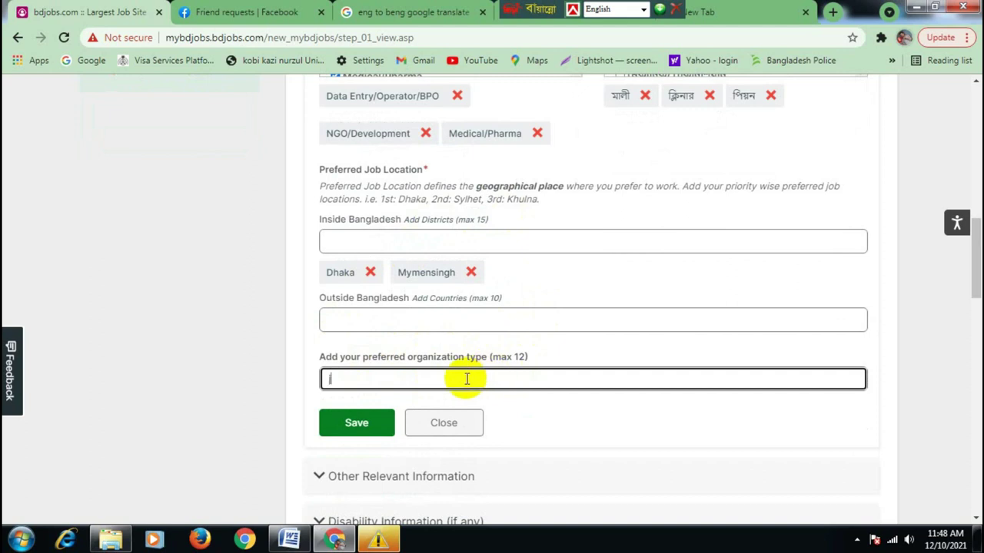
pyautogui.write('ngo')
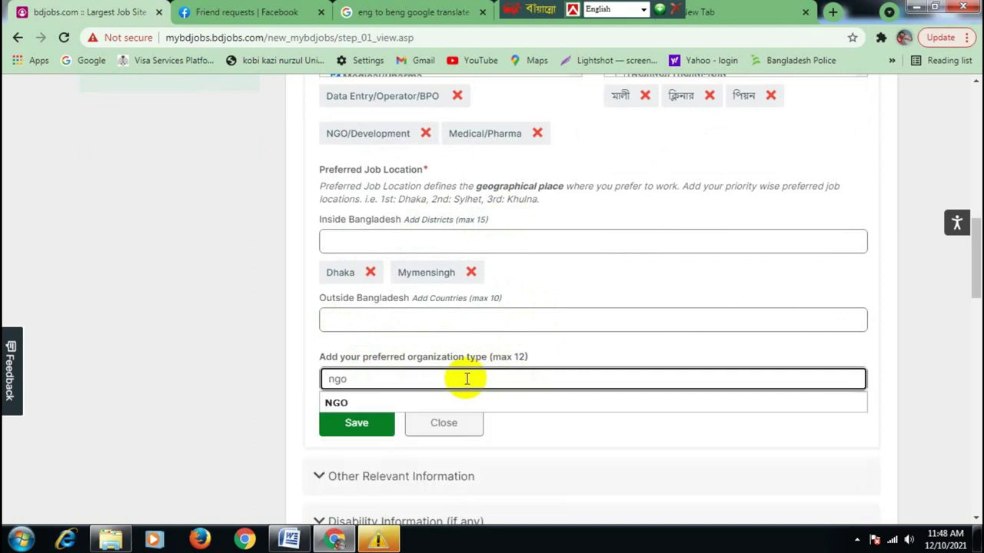
pyautogui.click(411, 404)
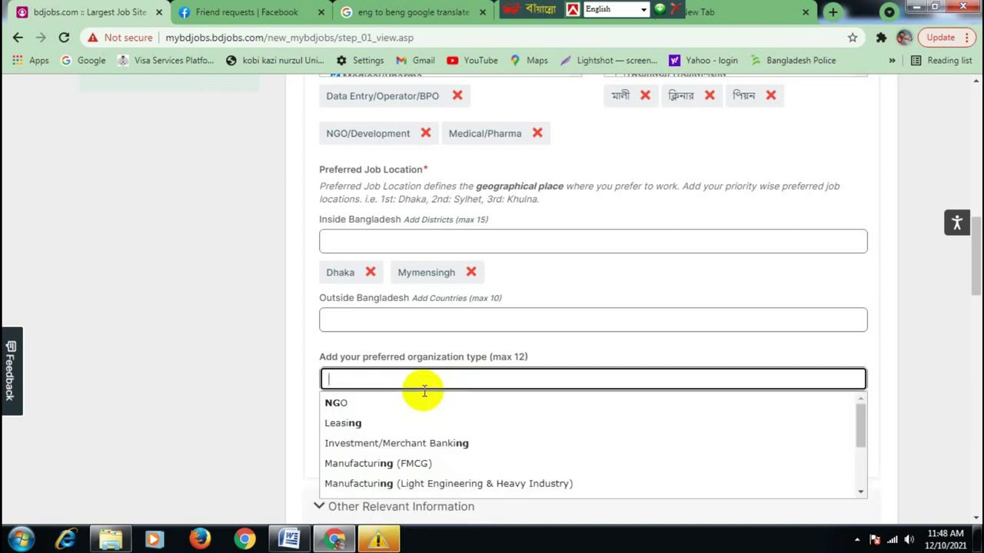
pyautogui.write('gar')
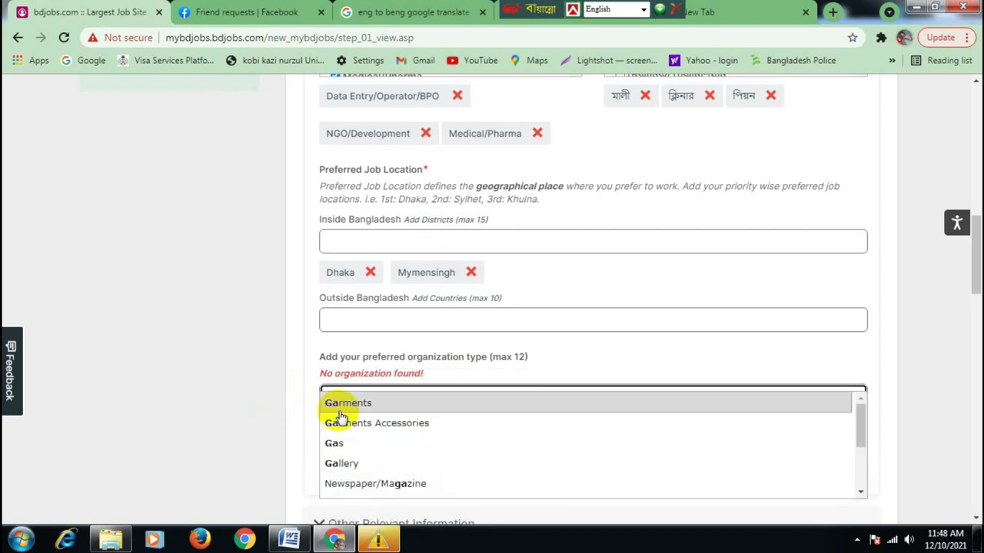
pyautogui.click(340, 407)
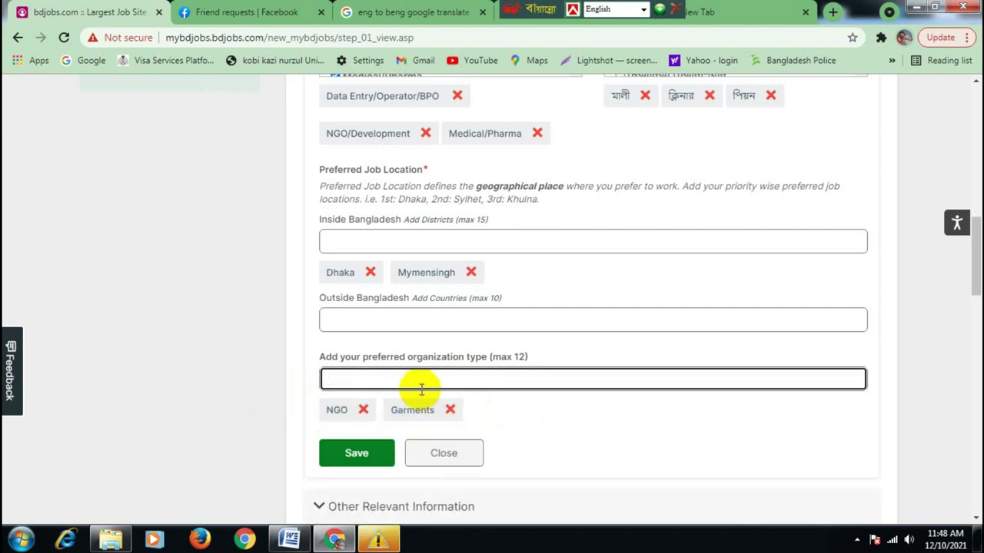
pyautogui.write('pha')
pyautogui.click(421, 402)
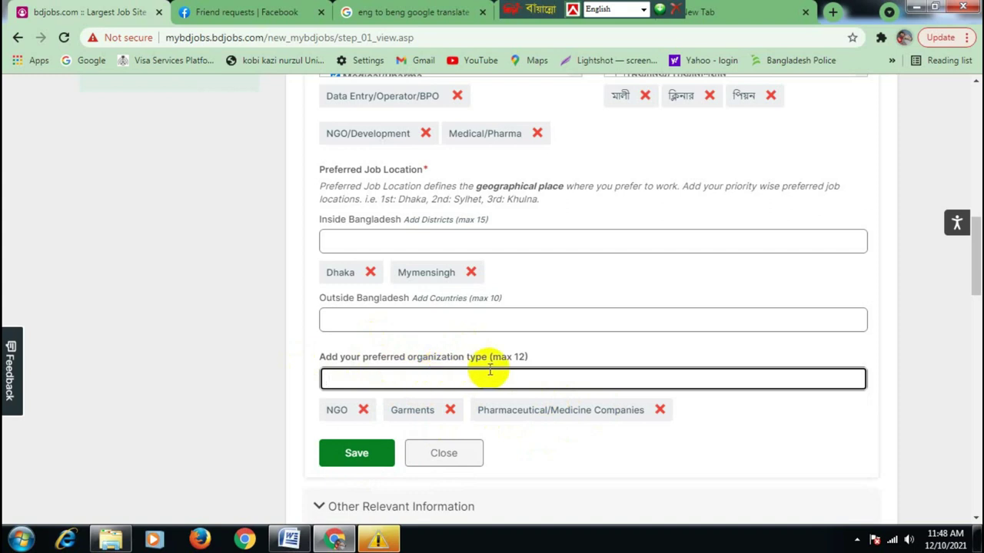
pyautogui.moveTo(492, 358); pyautogui.dragTo(525, 357)
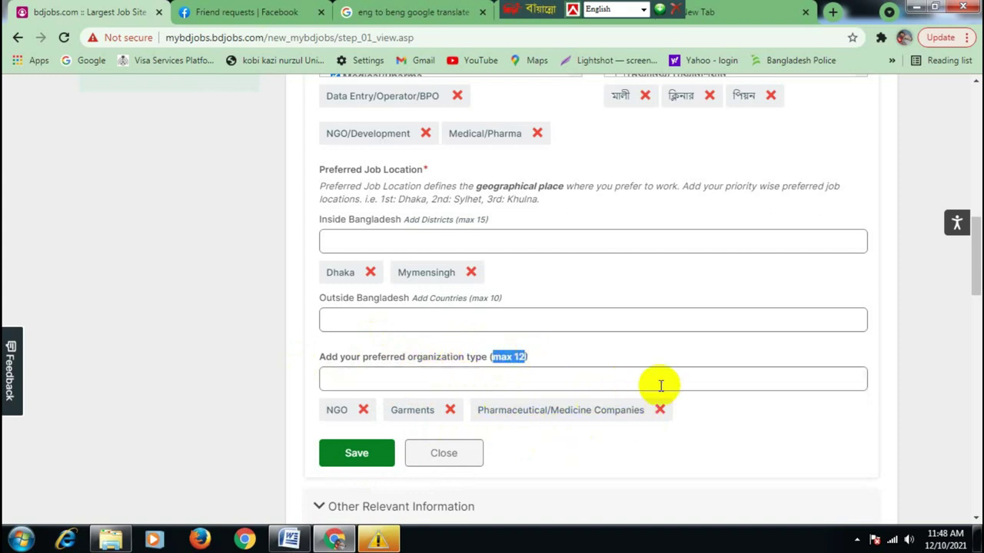
# - Scroll down the resume and expand Other Relevant Information to reveal Career Summary, Special Qualification and Keywords
pyautogui.scroll(-1, 429, 392)
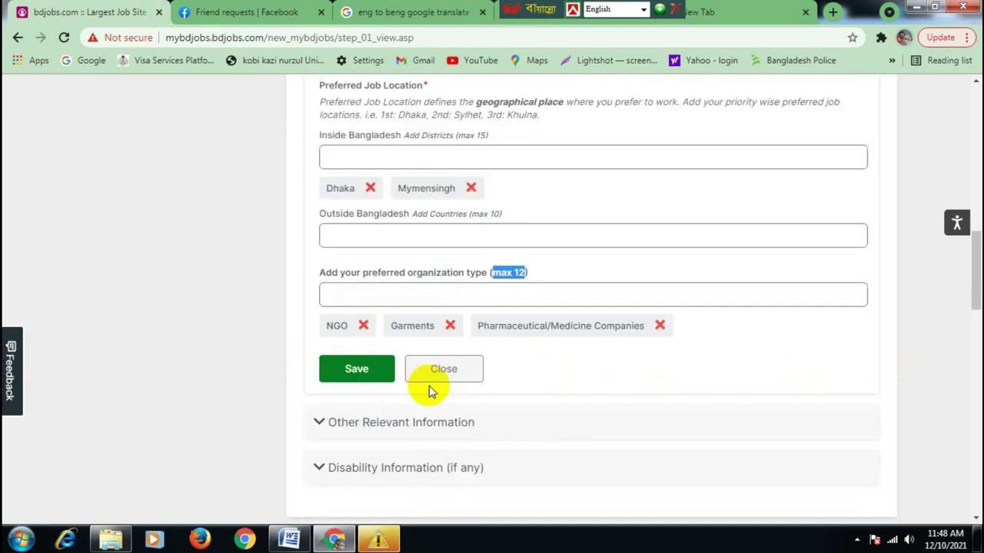
pyautogui.scroll(-1, 429, 392)
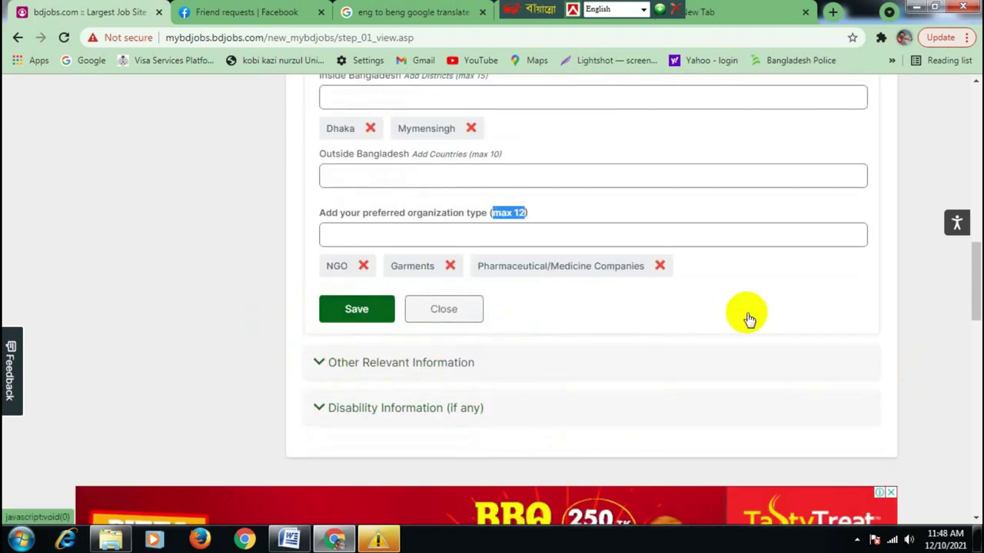
pyautogui.scroll(-3, 681, 325)
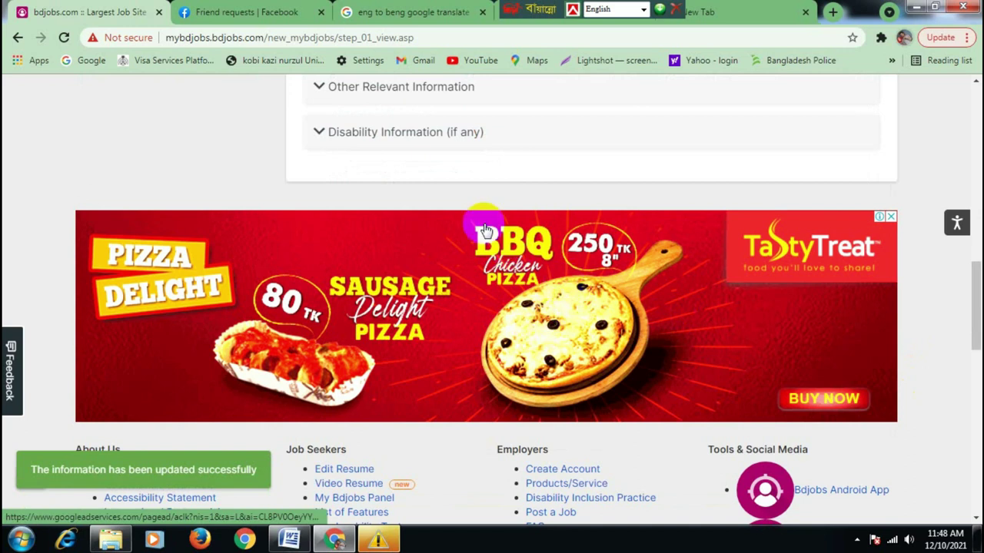
pyautogui.scroll(5, 486, 231)
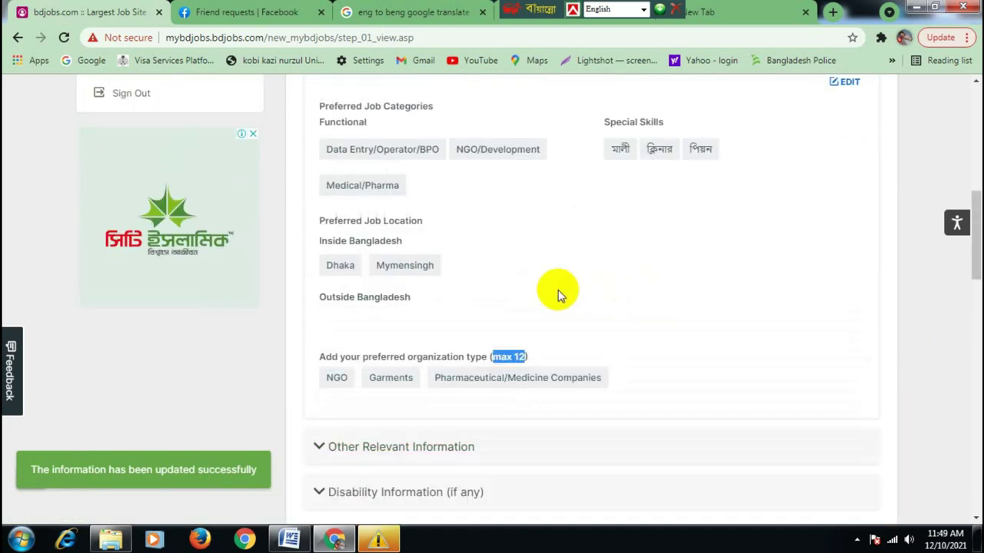
pyautogui.scroll(5, 559, 294)
pyautogui.scroll(-5, 566, 282)
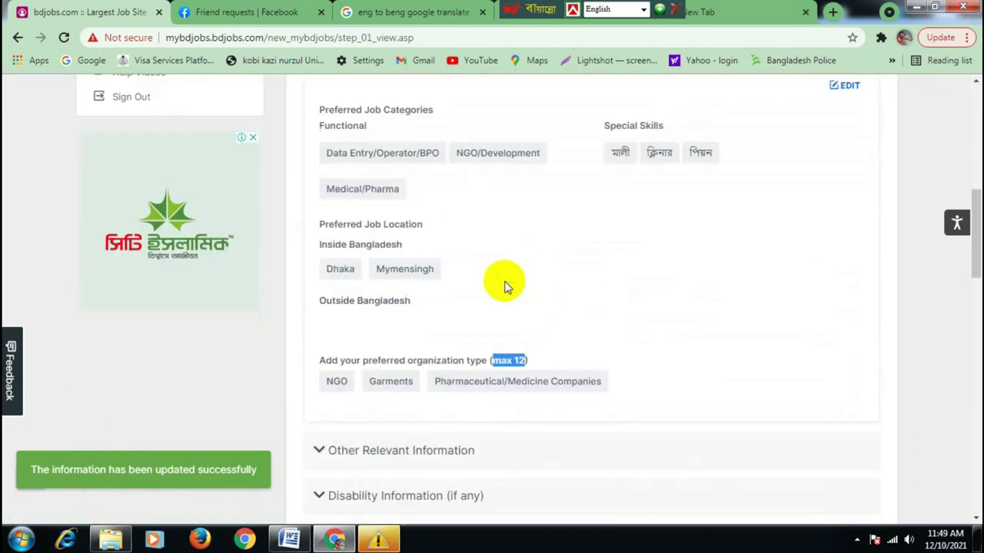
pyautogui.scroll(-1, 503, 286)
pyautogui.click(435, 376)
pyautogui.scroll(1, 639, 263)
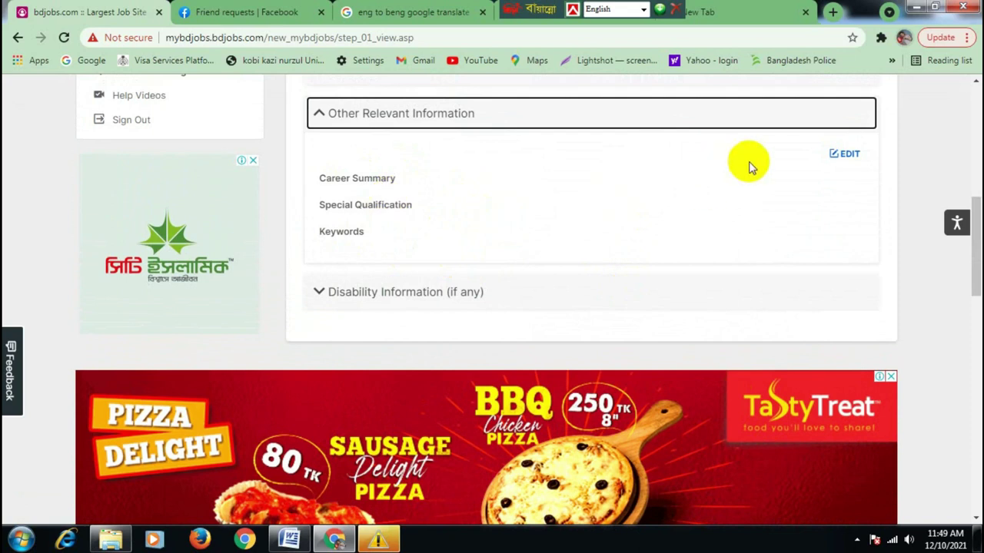
# - Open Other Relevant Information for editing, check its three boxes, and open a blank browser tab
pyautogui.click(842, 155)
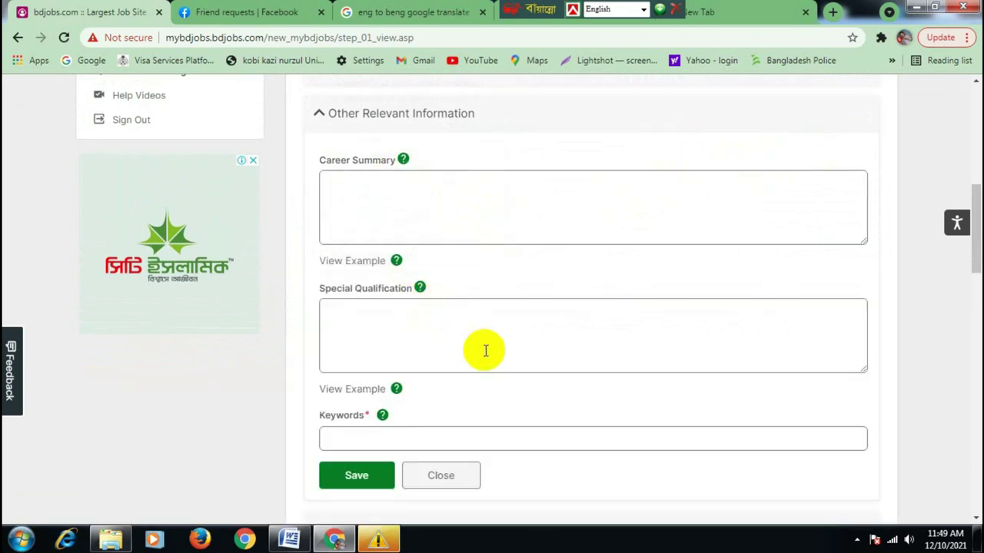
pyautogui.click(458, 335)
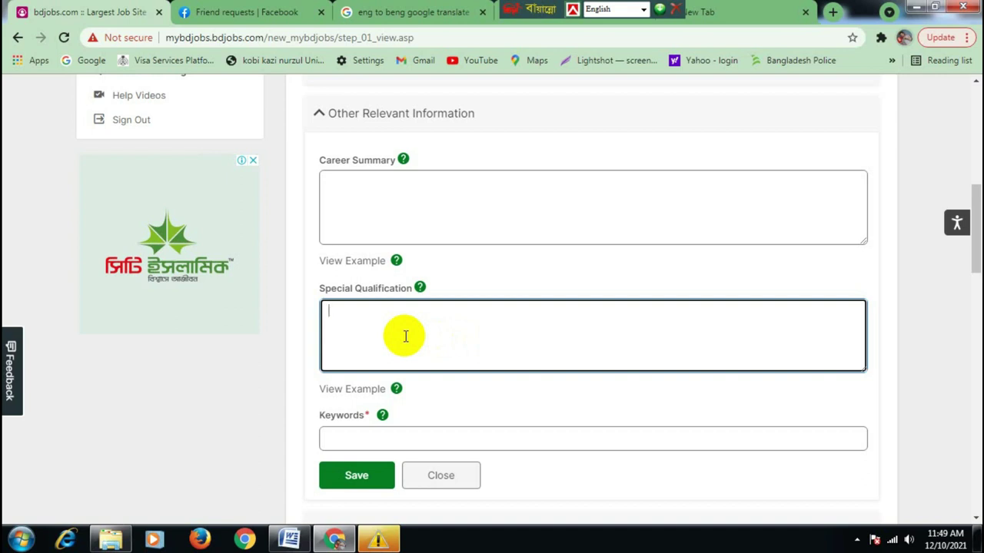
pyautogui.click(491, 434)
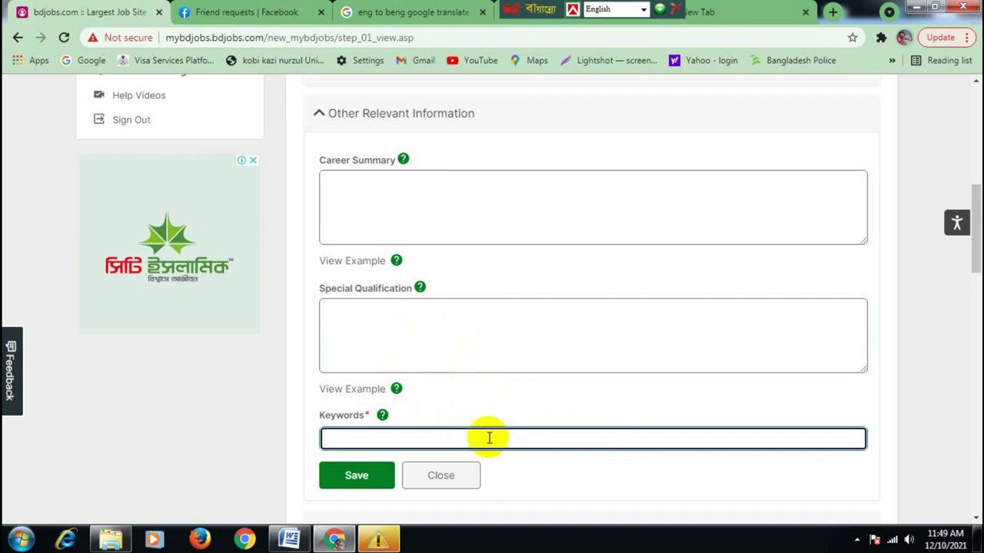
pyautogui.click(470, 216)
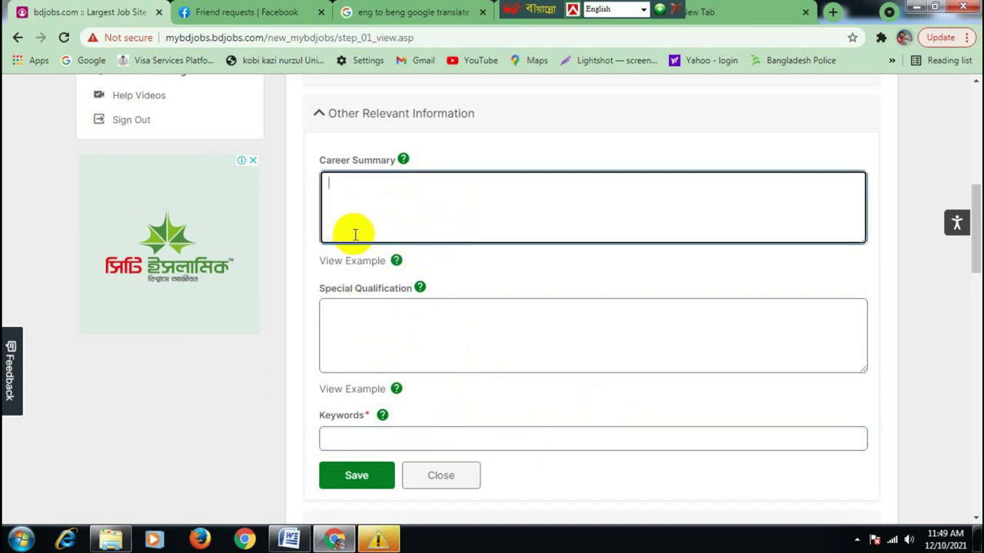
pyautogui.click(832, 11)
# - Load google.com in the new tab and search 'Career Summary', choosing the career summary examples suggestion
pyautogui.click(509, 39)
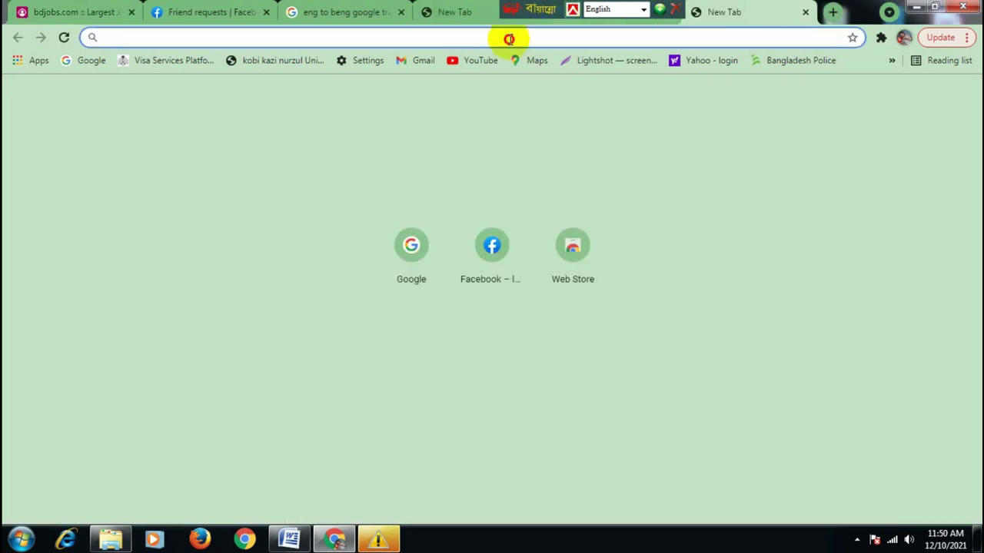
pyautogui.write('g')
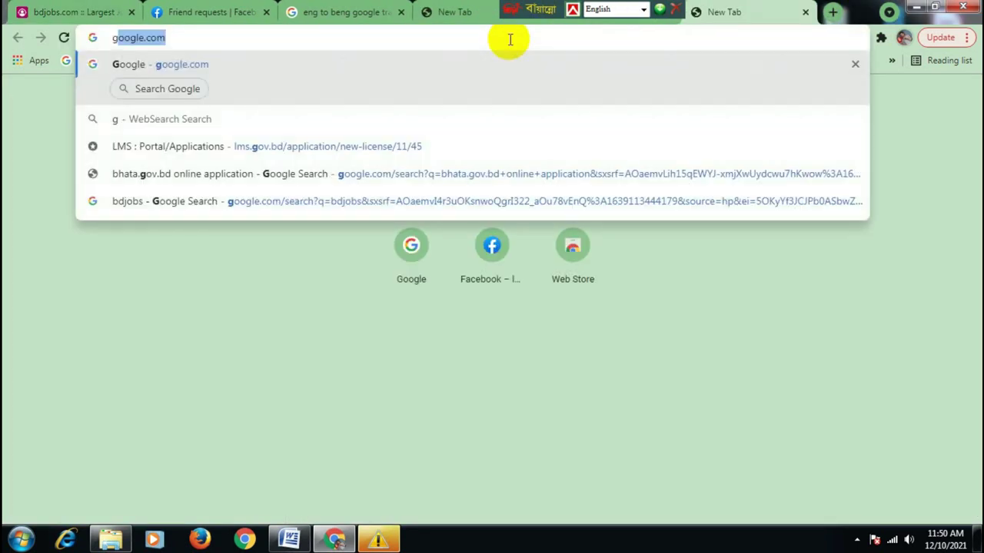
pyautogui.press('Return')
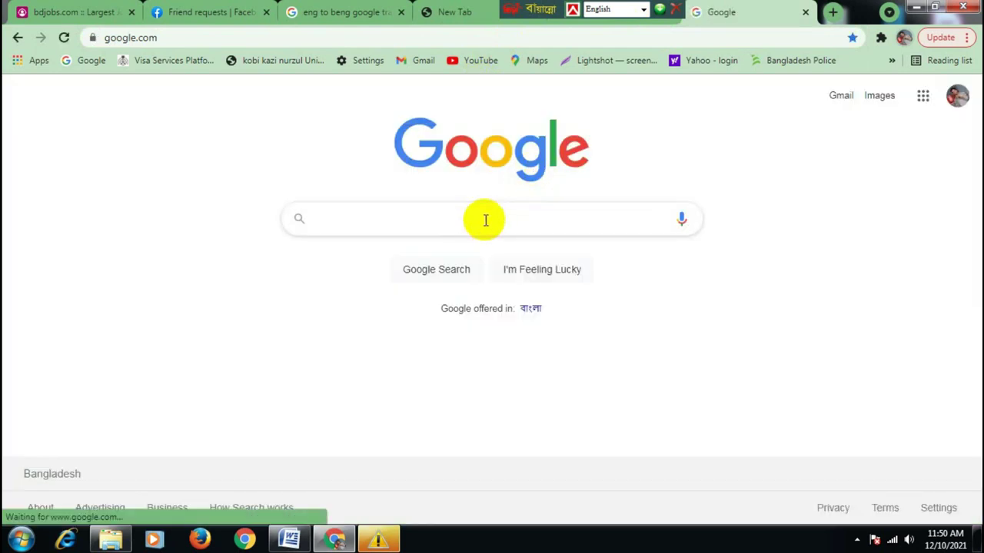
pyautogui.click(483, 220)
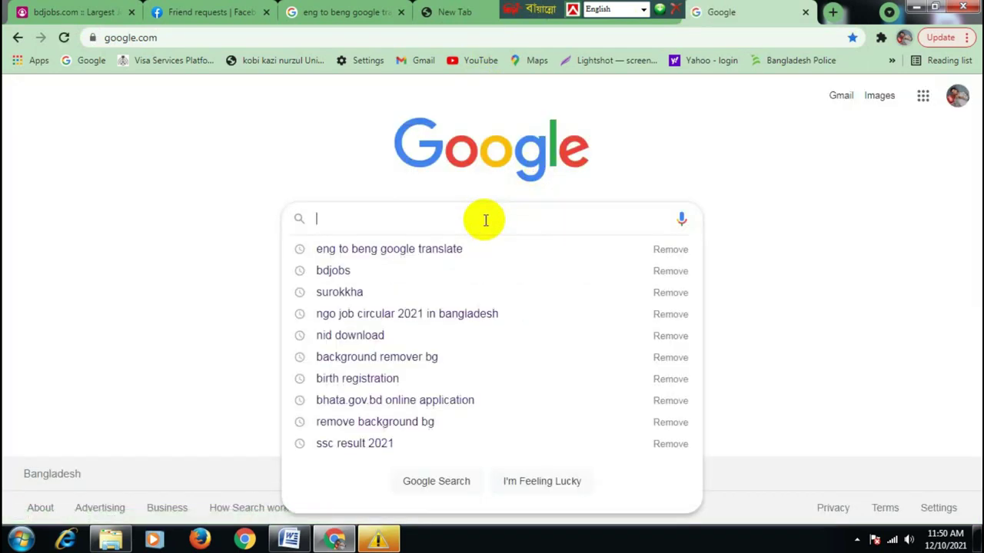
pyautogui.write('Career Summary')
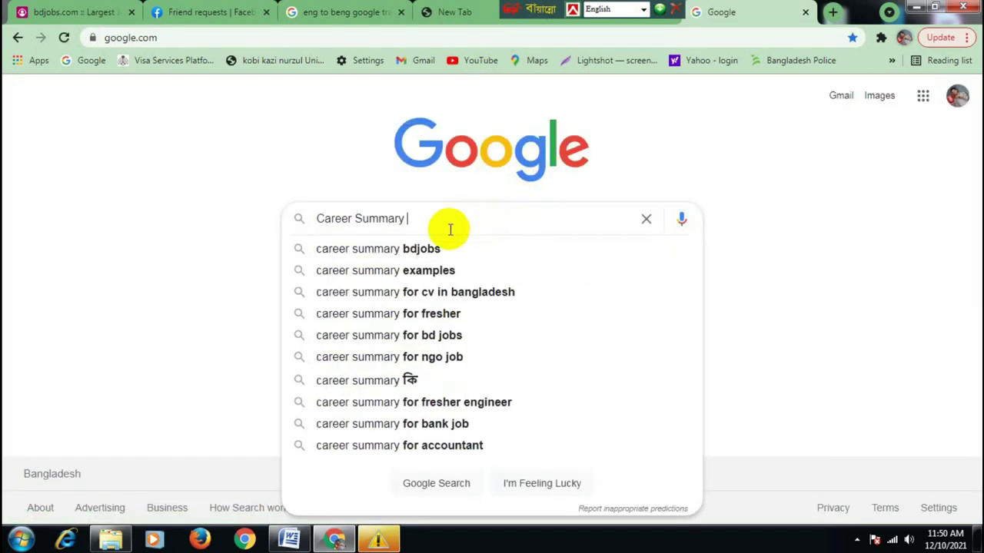
pyautogui.press('Return')
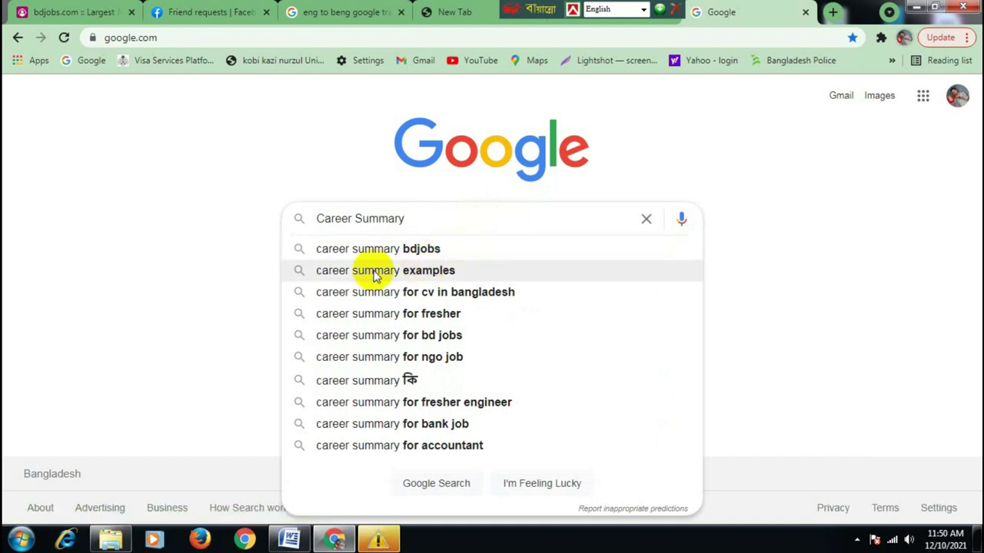
pyautogui.click(374, 269)
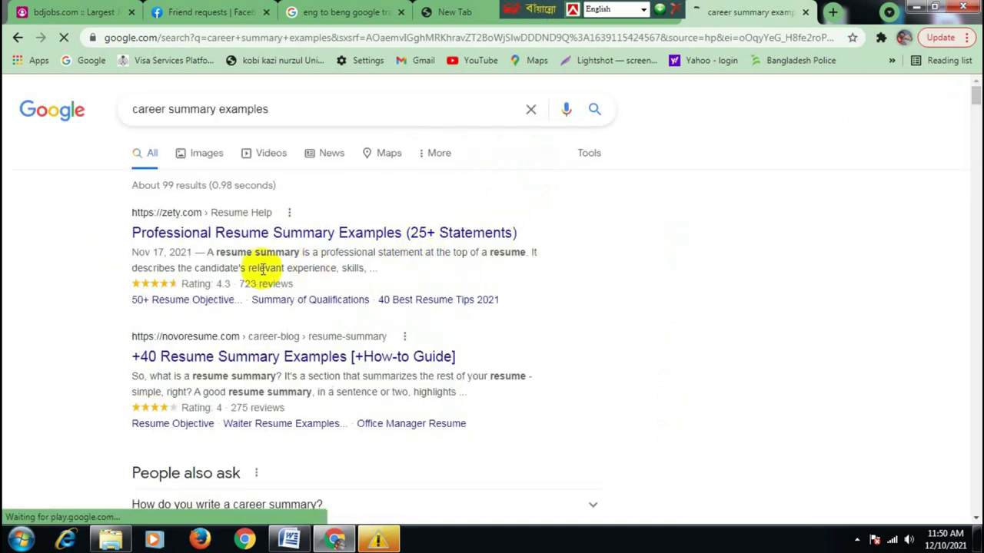
pyautogui.click(295, 233)
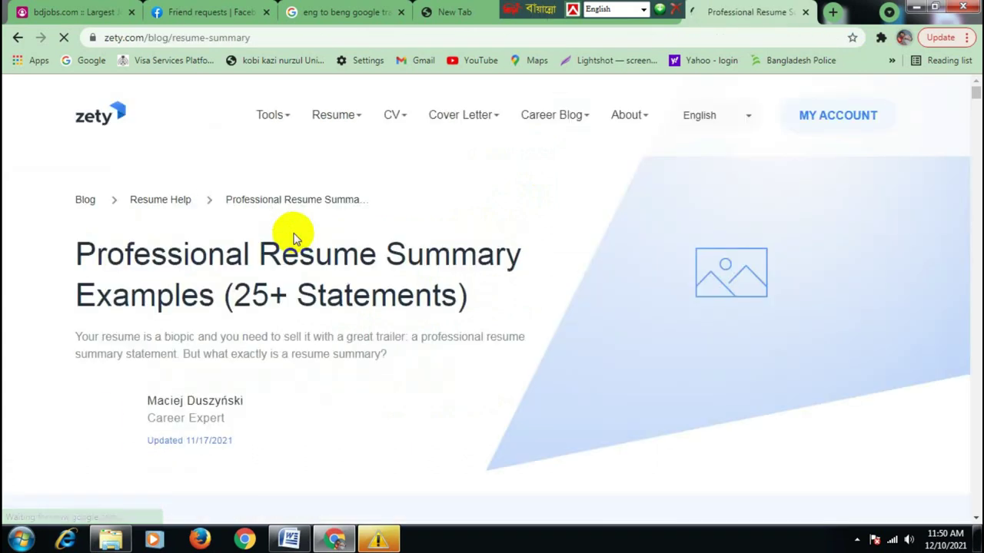
pyautogui.scroll(-4, 351, 315)
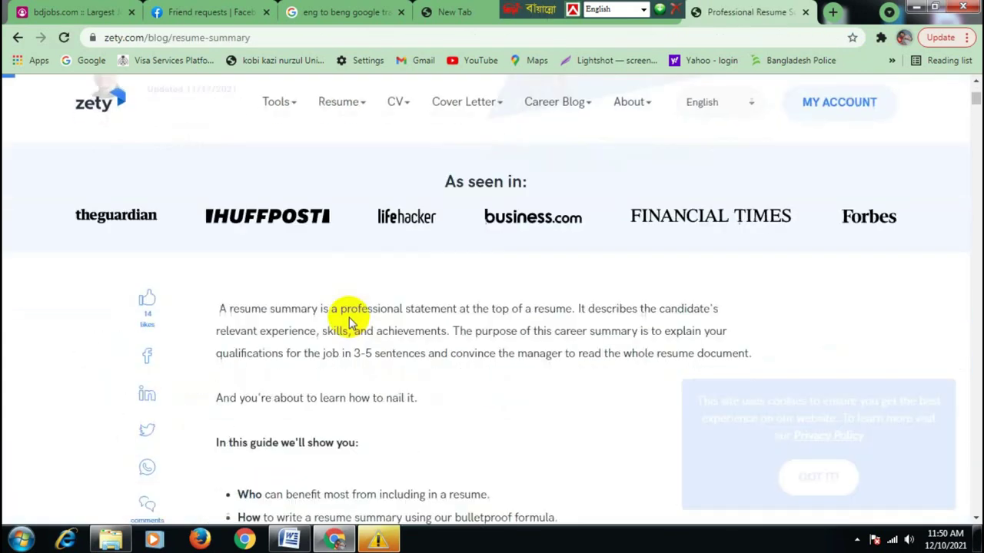
pyautogui.scroll(5, 231, 230)
pyautogui.scroll(-6, 333, 367)
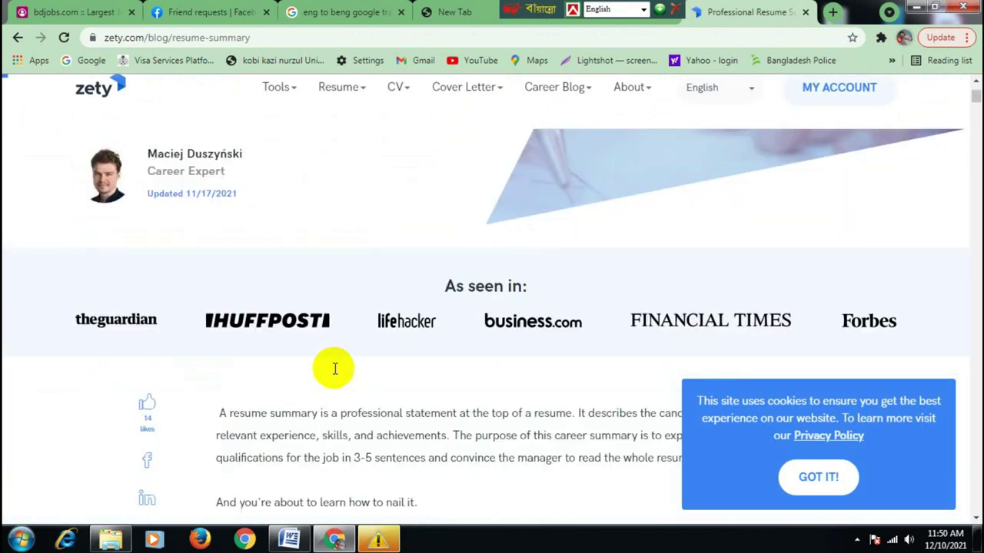
pyautogui.scroll(-9, 395, 391)
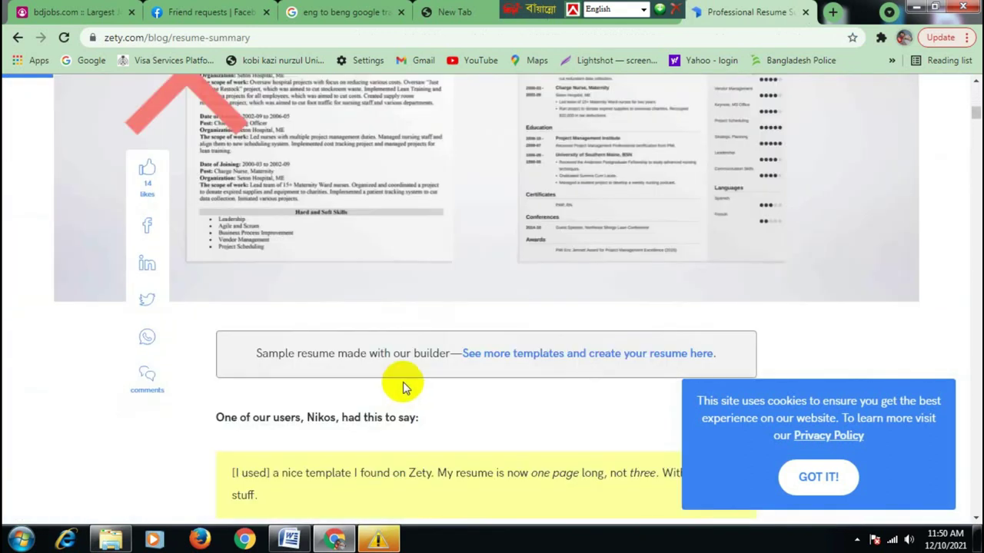
pyautogui.scroll(5, 369, 338)
pyautogui.scroll(-7, 351, 296)
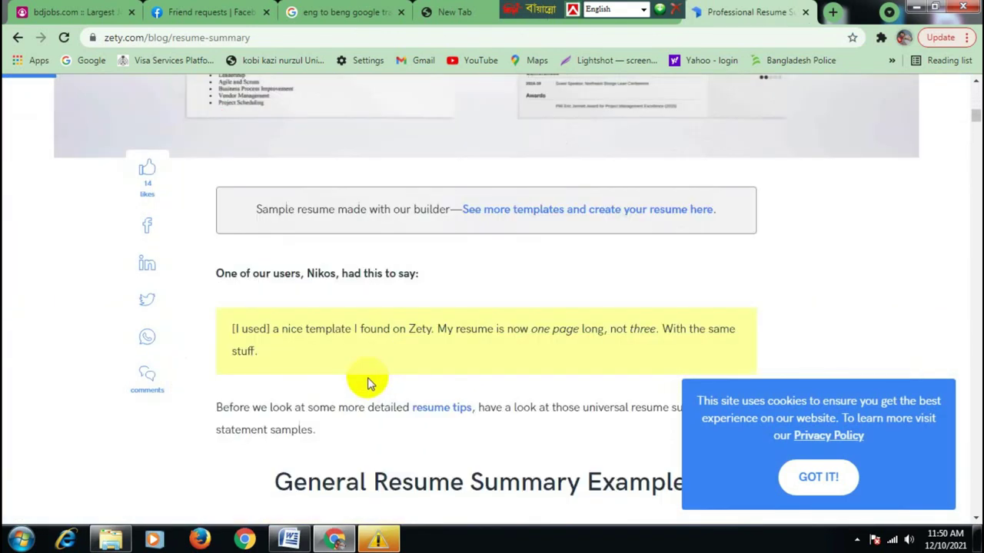
pyautogui.scroll(-3, 340, 278)
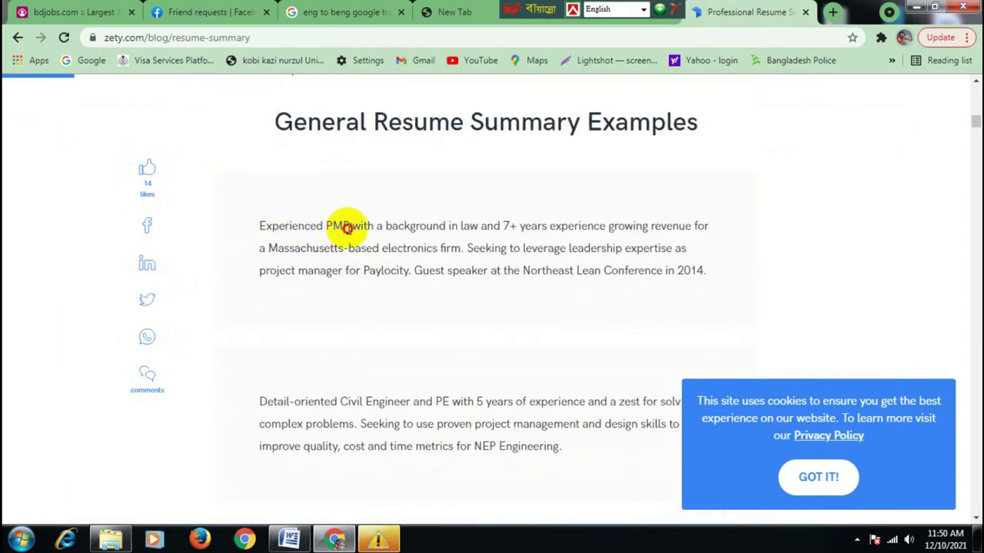
pyautogui.moveTo(348, 227); pyautogui.dragTo(555, 287)
pyautogui.scroll(-4, 435, 333)
pyautogui.doubleClick(272, 113)
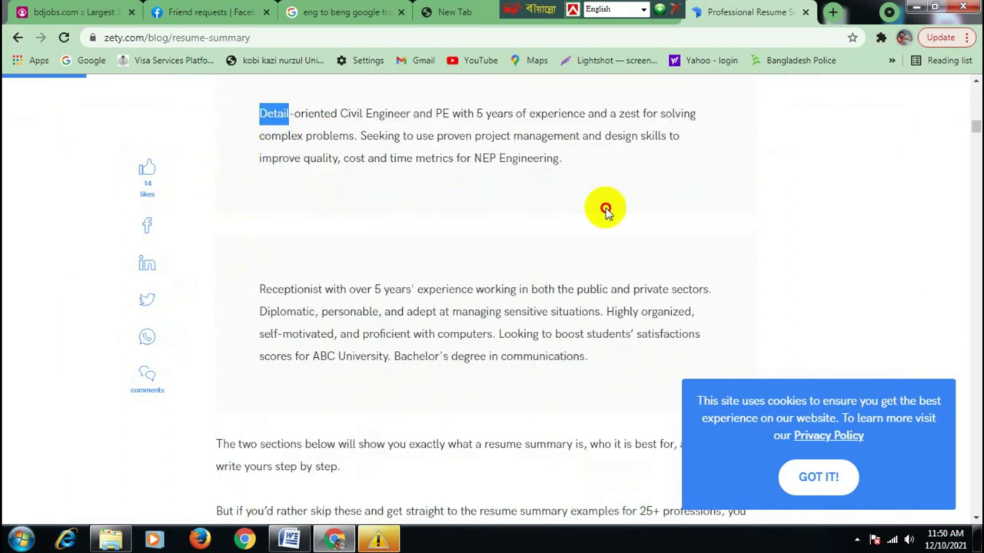
pyautogui.tripleClick(606, 212)
pyautogui.moveTo(257, 282); pyautogui.dragTo(450, 377)
pyautogui.scroll(-4, 296, 274)
pyautogui.scroll(-6, 408, 312)
pyautogui.scroll(-18, 415, 332)
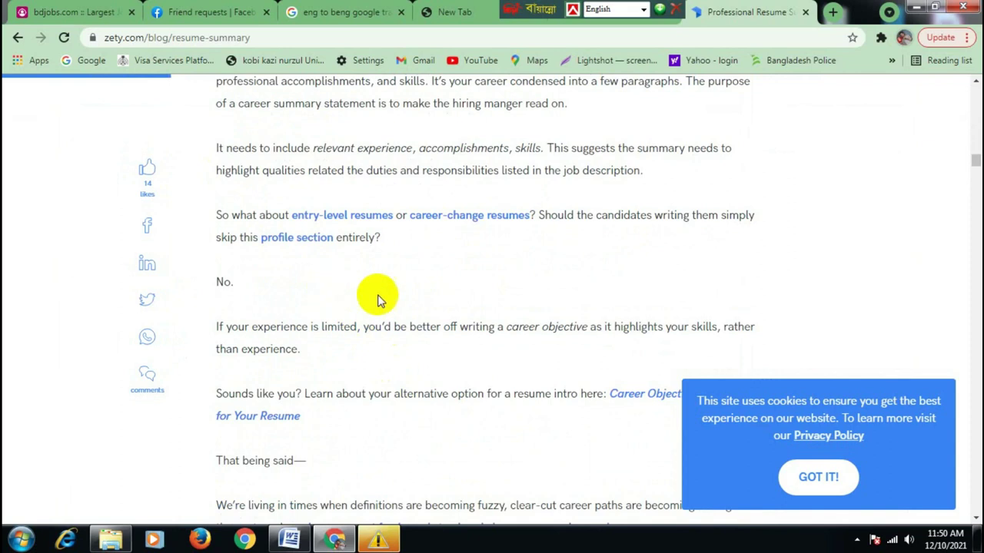
# - Go back to the career summary examples results and open the Novoresume resume summary guide
pyautogui.click(14, 37)
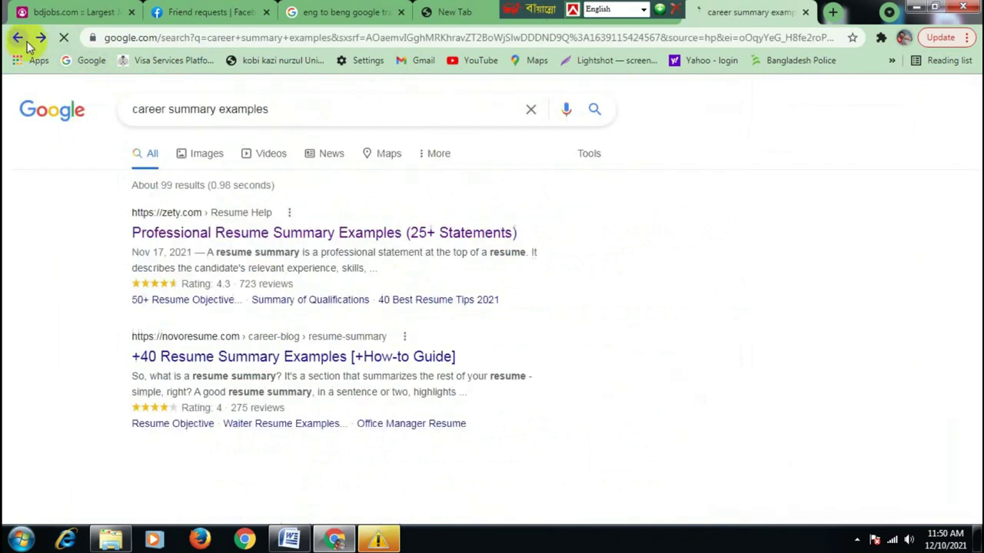
pyautogui.scroll(-2, 434, 384)
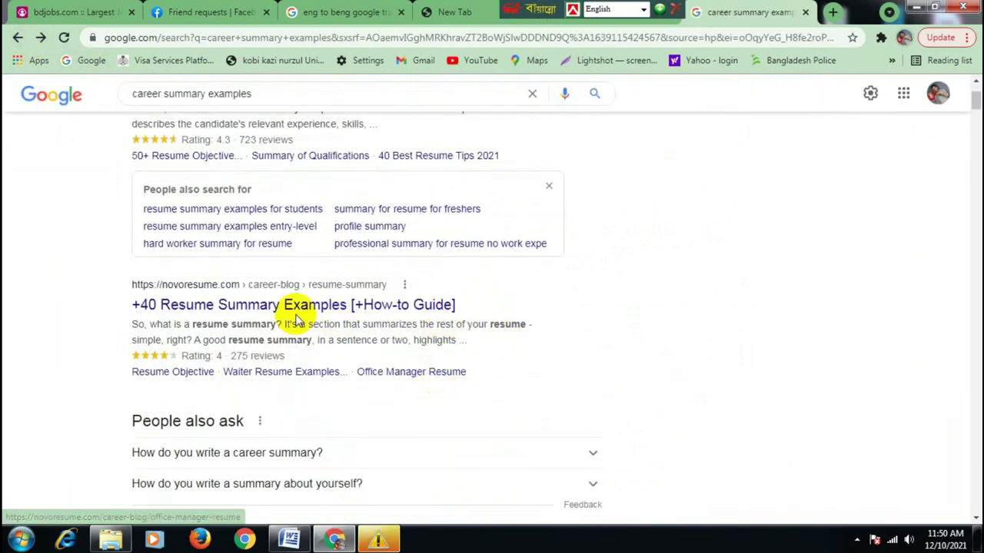
pyautogui.scroll(-3, 461, 315)
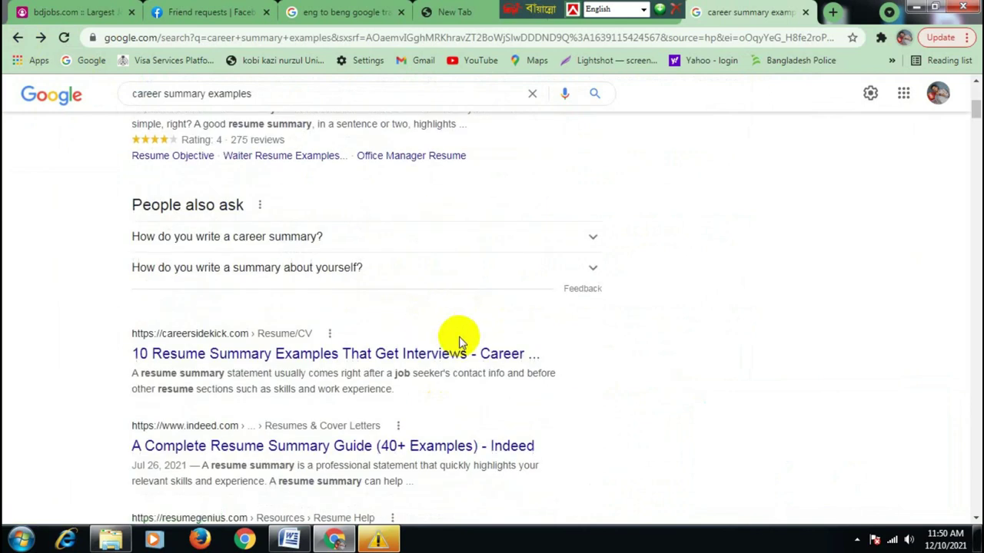
pyautogui.scroll(3, 276, 312)
pyautogui.click(283, 303)
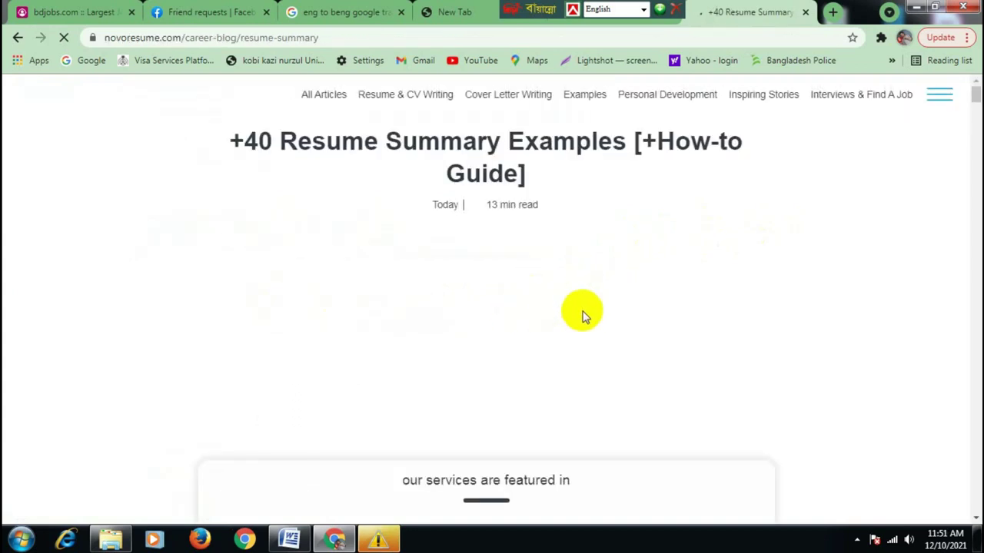
# - Read the guide's tips down to the Marketing Resume Summary Examples and select the first example
pyautogui.scroll(-7, 542, 329)
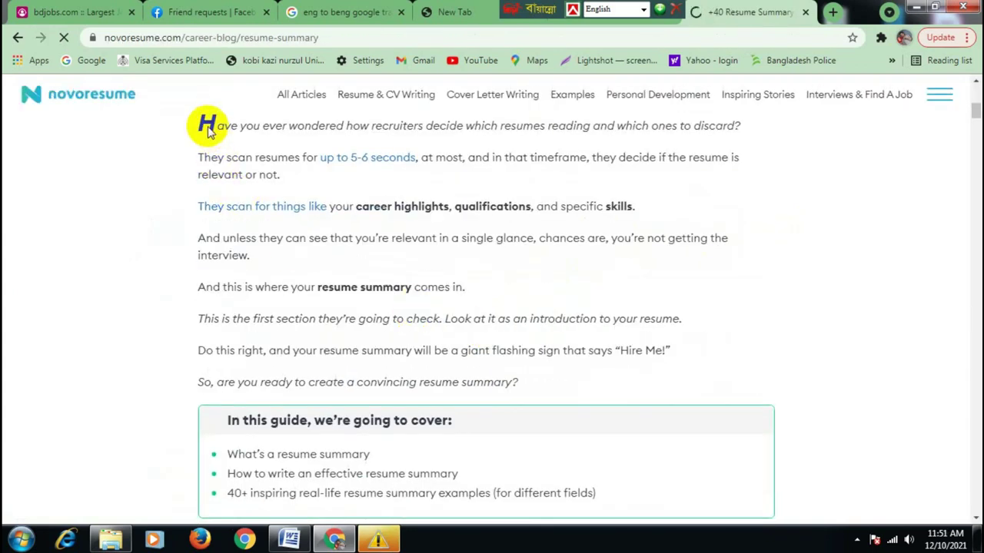
pyautogui.scroll(-9, 417, 197)
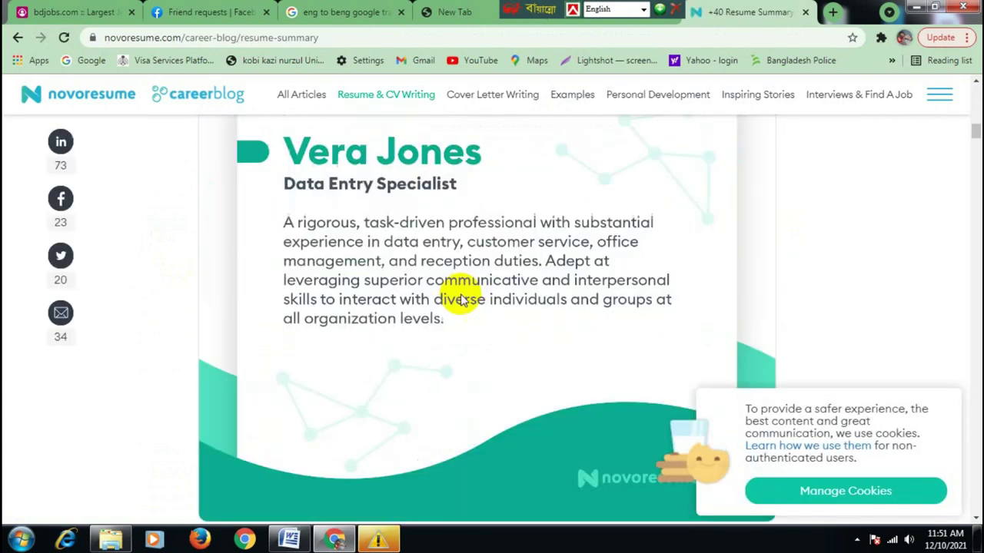
pyautogui.scroll(-10, 445, 265)
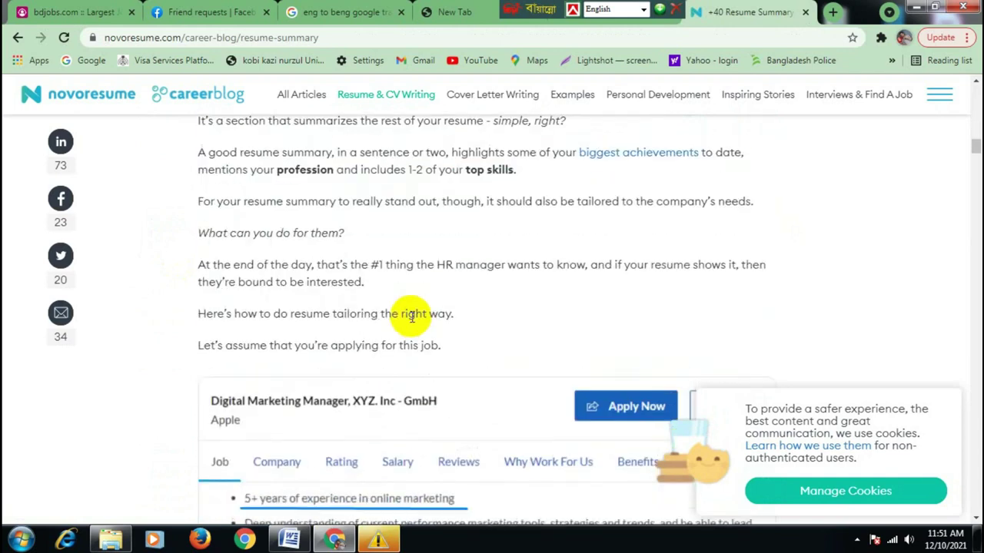
pyautogui.scroll(-10, 495, 331)
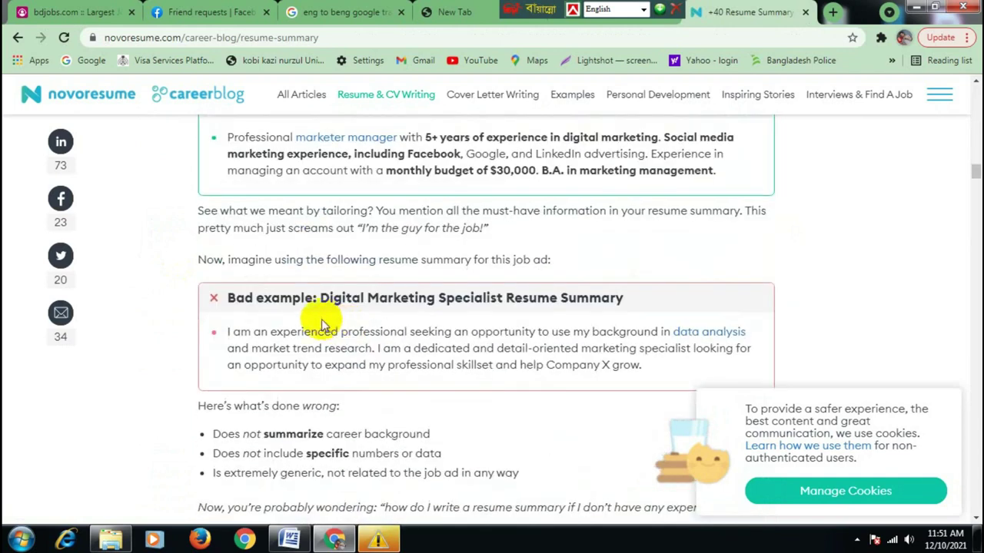
pyautogui.scroll(-5, 396, 314)
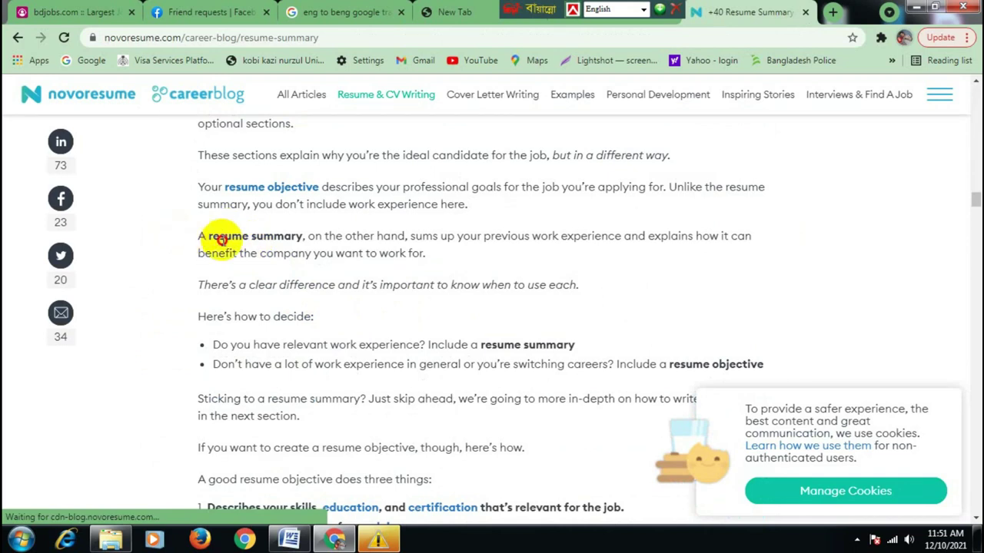
pyautogui.moveTo(222, 239); pyautogui.dragTo(419, 262)
pyautogui.click(543, 263)
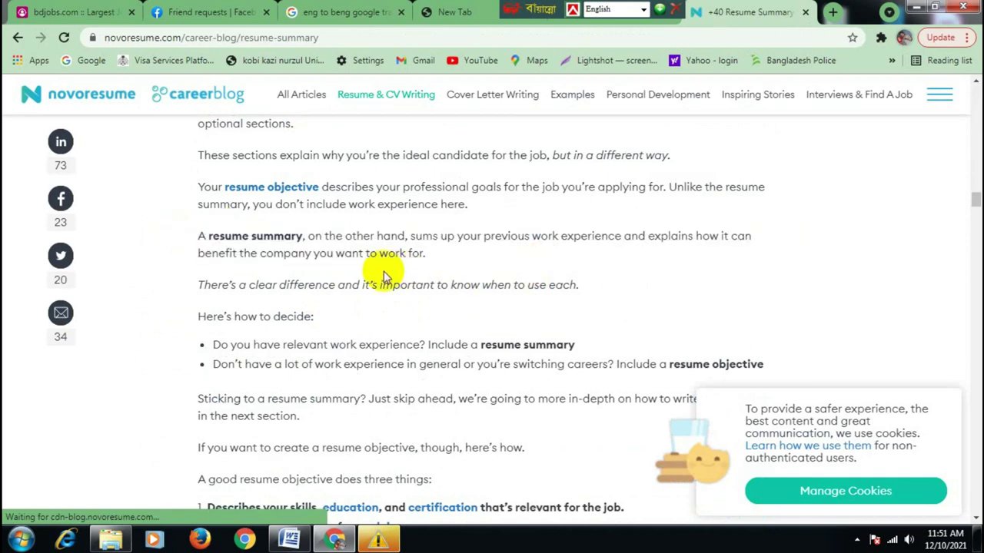
pyautogui.scroll(-15, 468, 358)
pyautogui.scroll(-8, 404, 377)
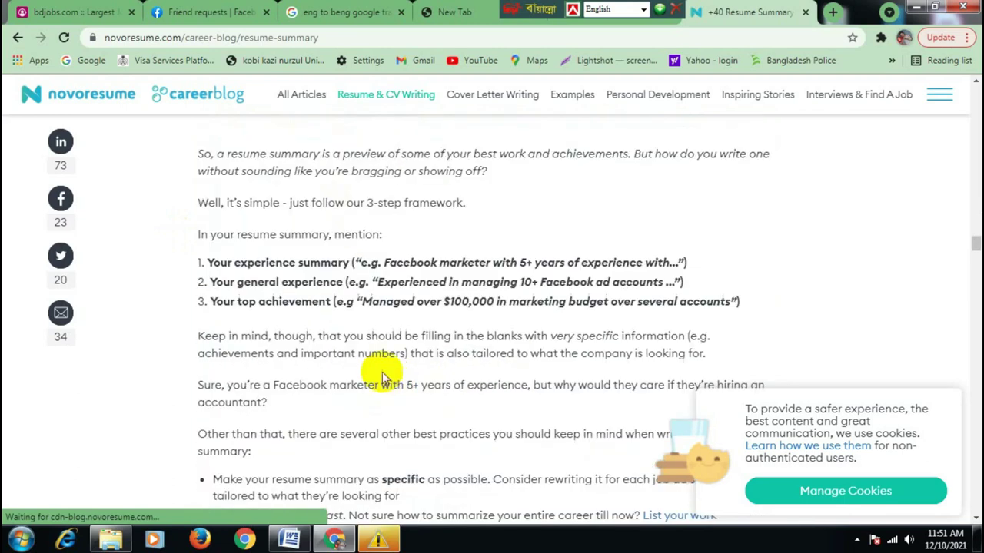
pyautogui.scroll(-12, 346, 361)
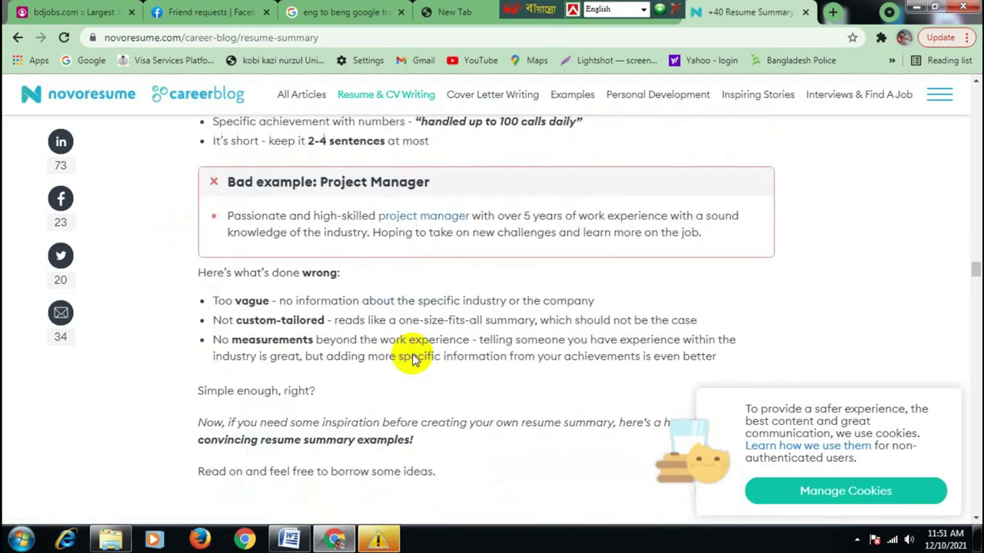
pyautogui.scroll(-5, 363, 348)
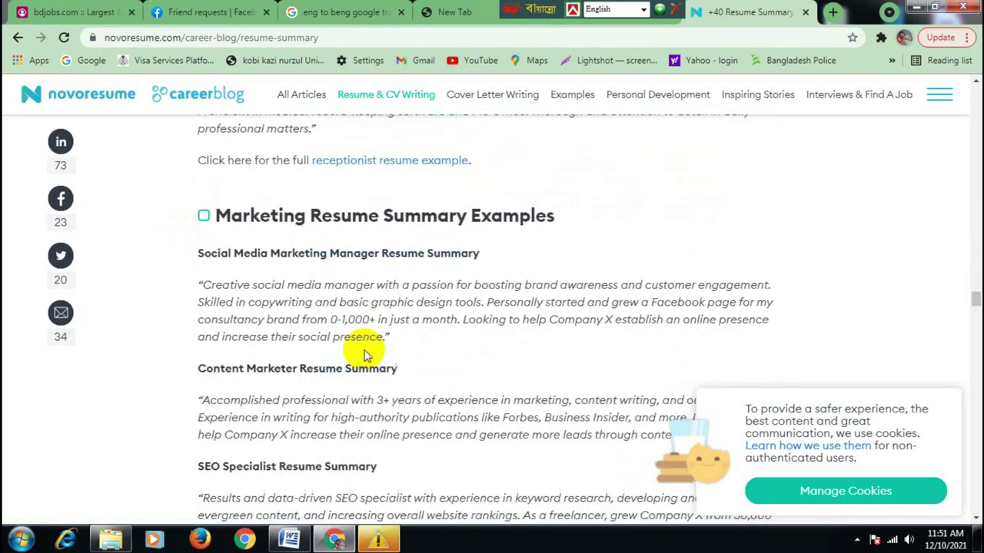
pyautogui.moveTo(179, 219); pyautogui.dragTo(402, 314)
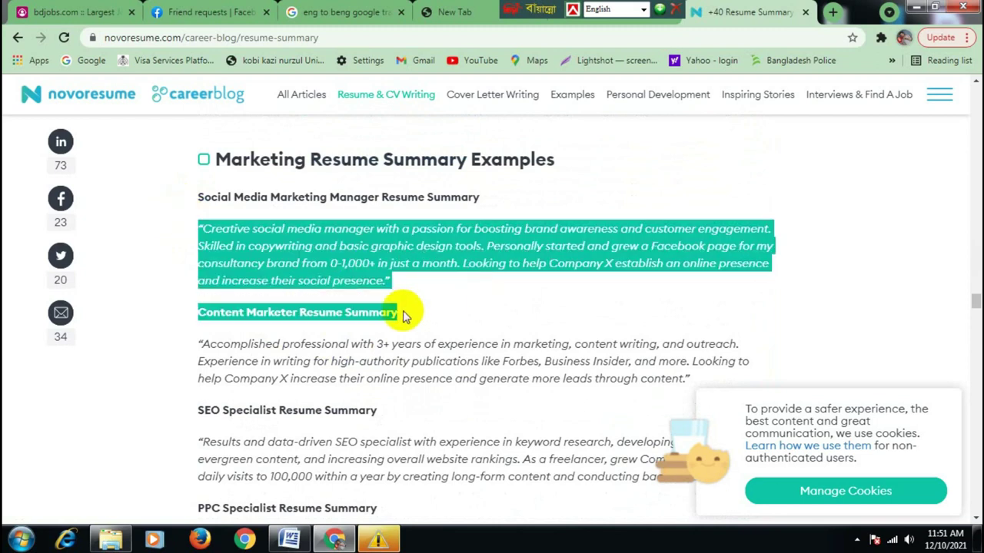
# - Compare the Social Media Manager, PPC Specialist and Marketing Manager summary examples by highlighting each
pyautogui.scroll(-3, 230, 223)
pyautogui.moveTo(192, 138); pyautogui.dragTo(384, 201)
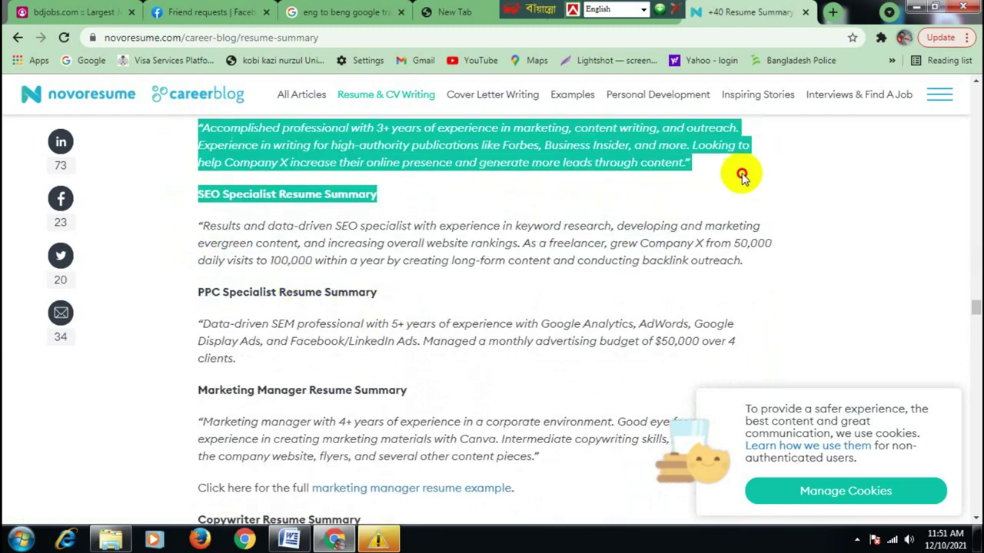
pyautogui.moveTo(198, 226); pyautogui.dragTo(377, 308)
pyautogui.scroll(-2, 345, 261)
pyautogui.click(264, 165)
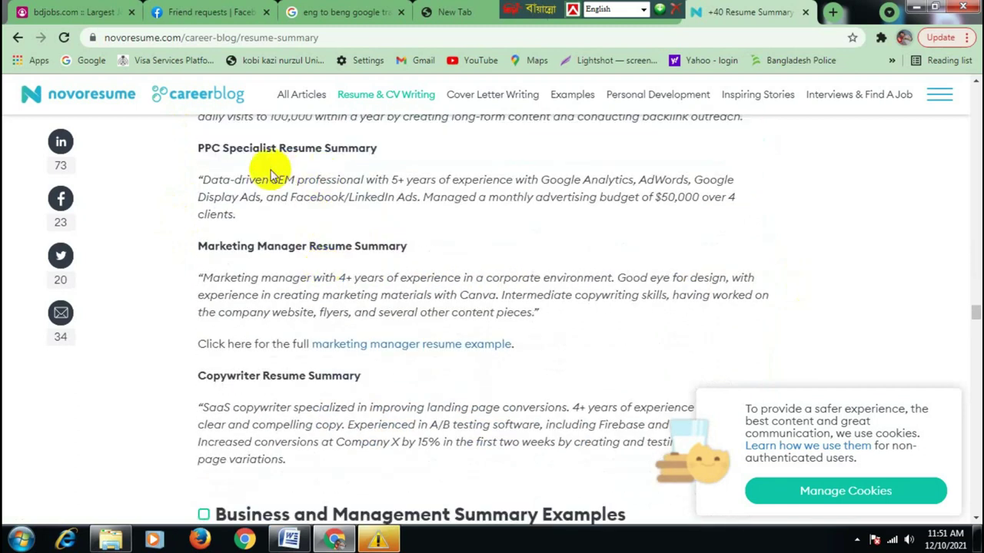
pyautogui.moveTo(196, 179); pyautogui.dragTo(390, 216)
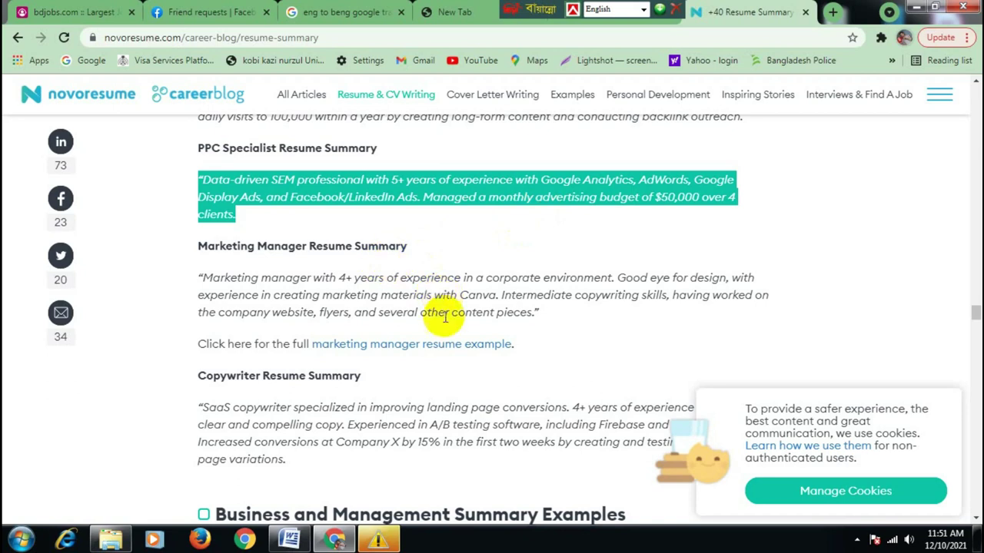
pyautogui.click(355, 258)
pyautogui.moveTo(201, 278); pyautogui.dragTo(589, 318)
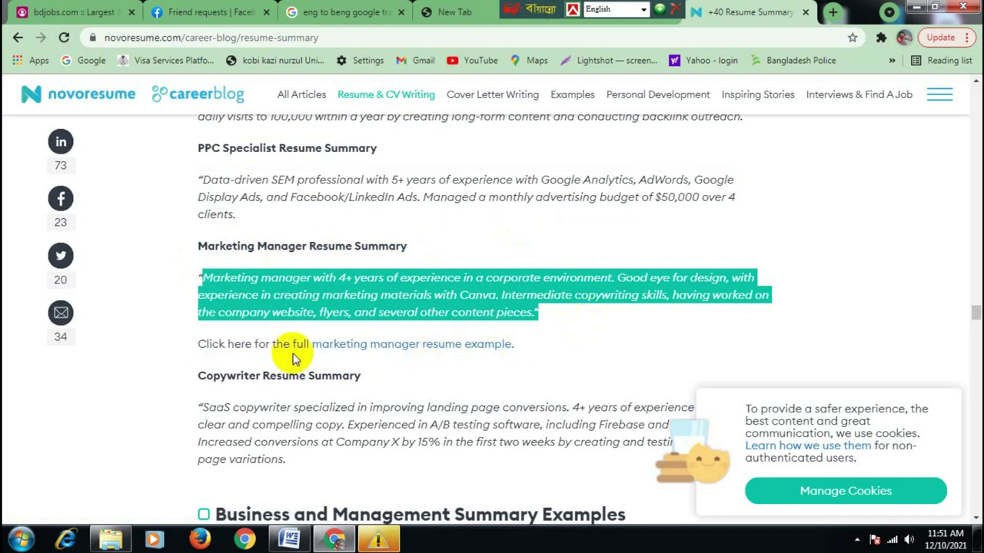
pyautogui.click(332, 367)
# - Select the whole Project Manager resume summary paragraph for copying
pyautogui.scroll(-3, 332, 367)
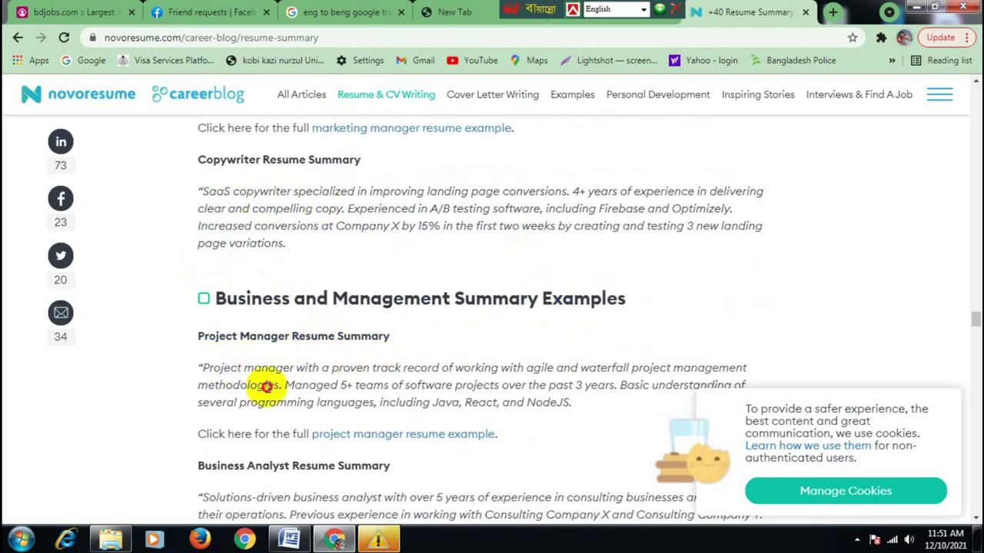
pyautogui.tripleClick(631, 405)
pyautogui.hotkey('ctrl', 'c')
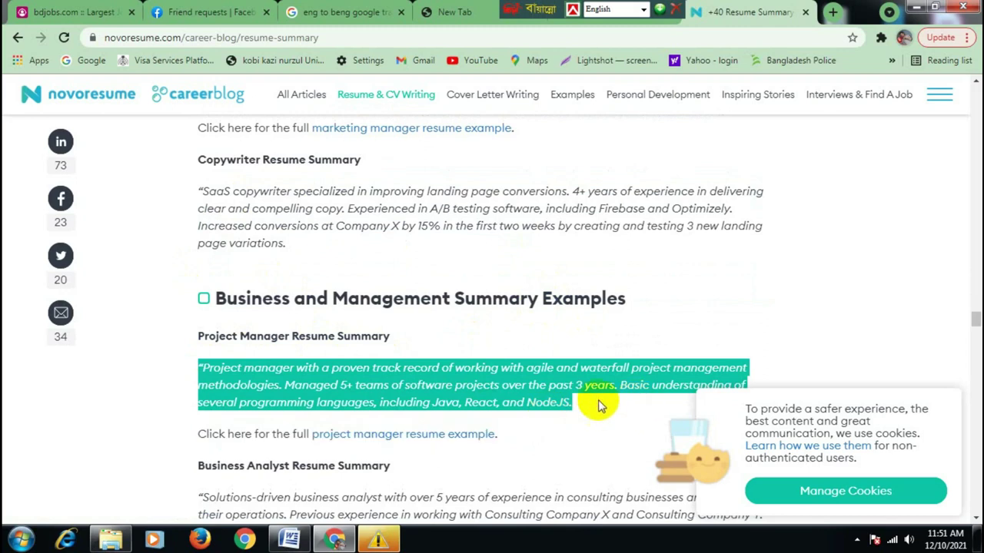
pyautogui.scroll(-3, 386, 386)
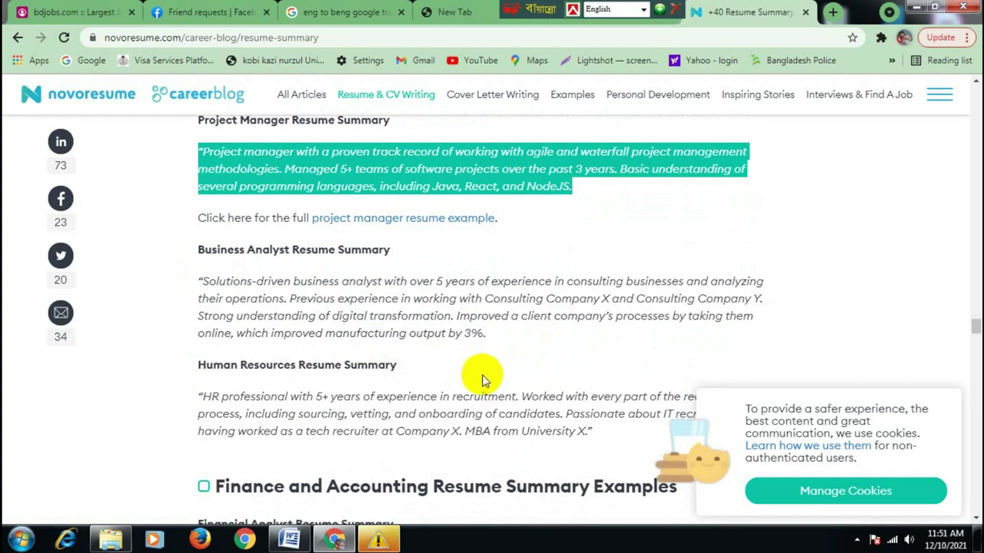
pyautogui.scroll(-3, 378, 389)
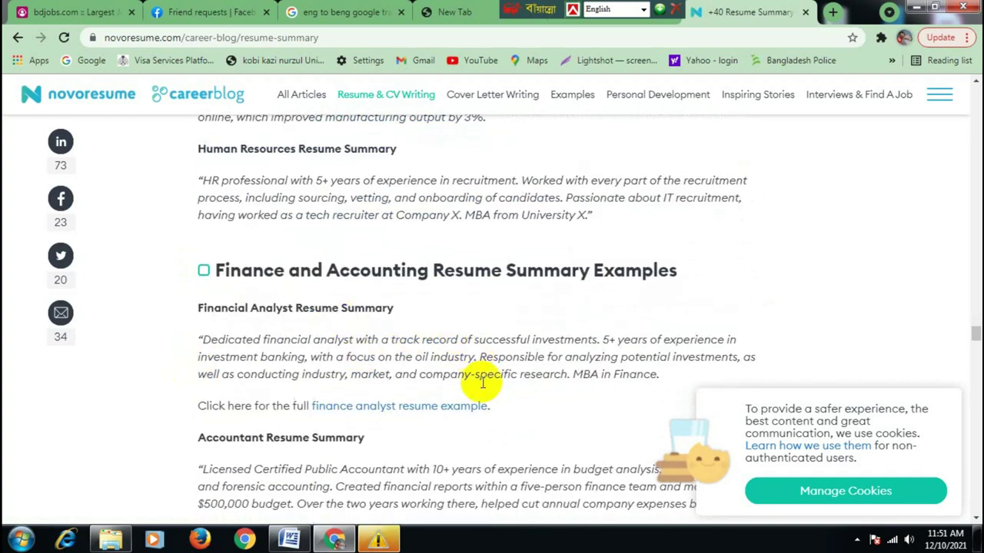
# - Paste the 263-character Project Manager summary into the Bdjobs Career Summary box
pyautogui.click(290, 538)
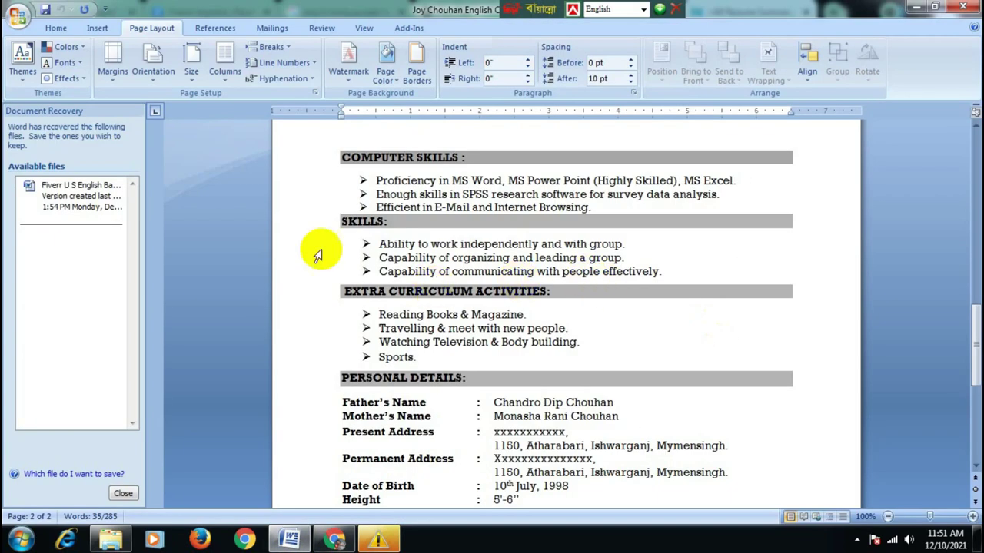
pyautogui.click(338, 541)
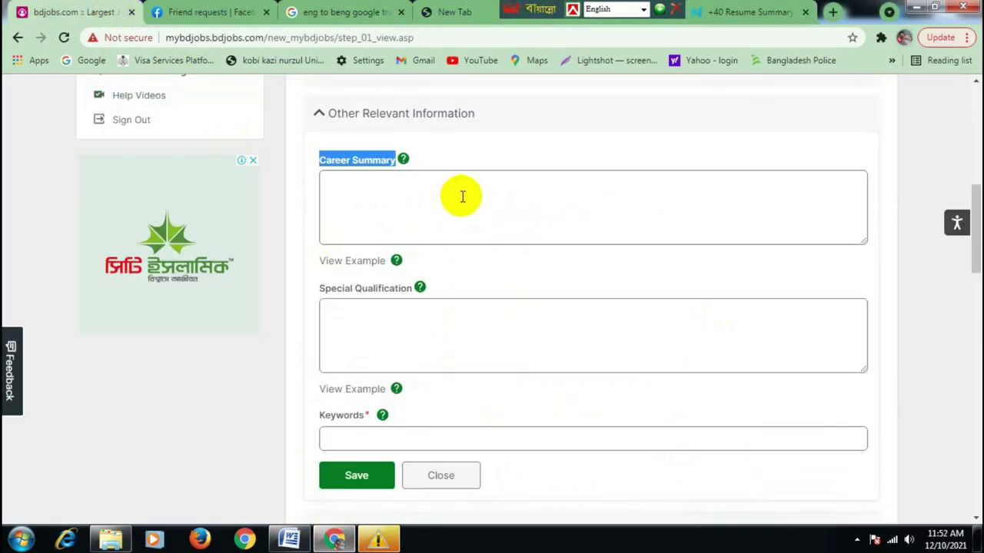
pyautogui.click(456, 187)
pyautogui.hotkey('ctrl', 'v')
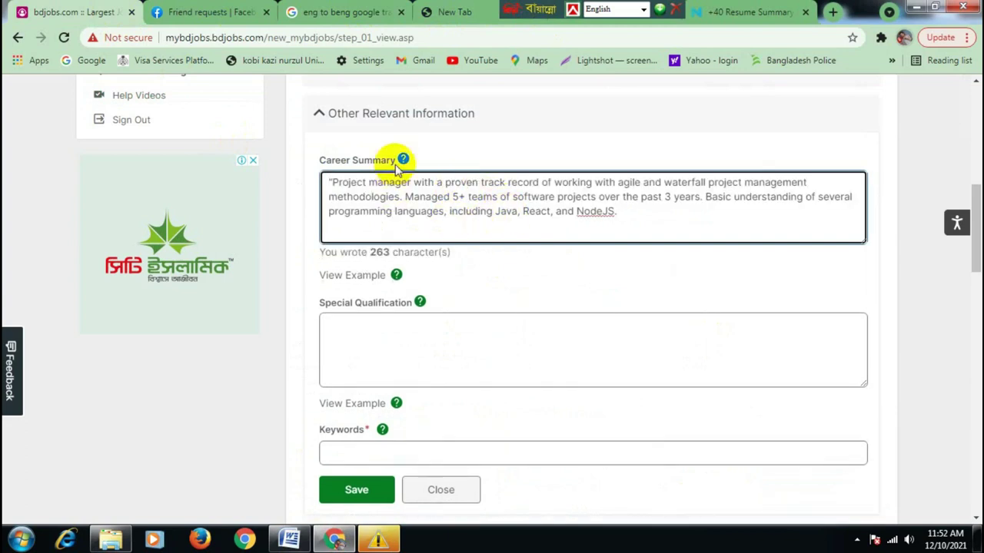
pyautogui.click(457, 335)
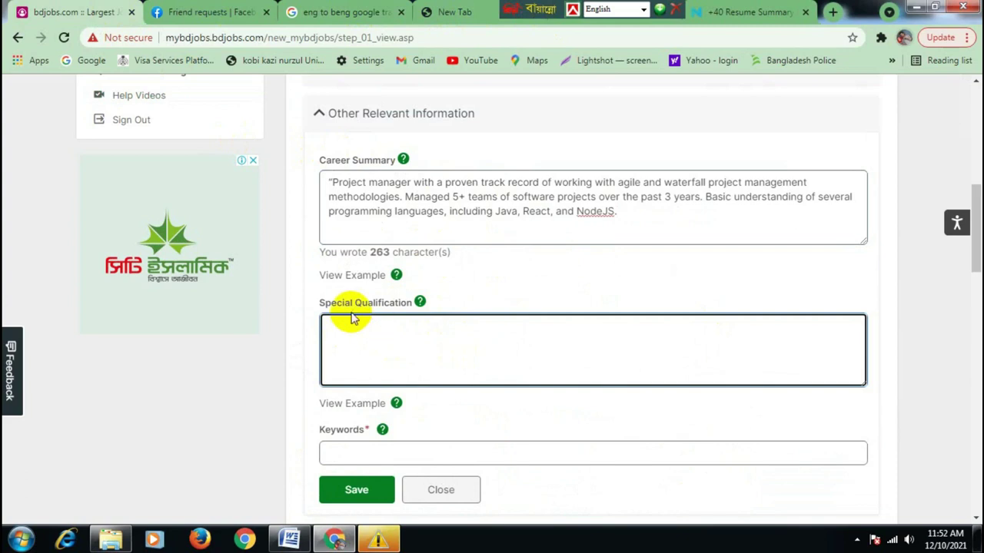
pyautogui.click(307, 530)
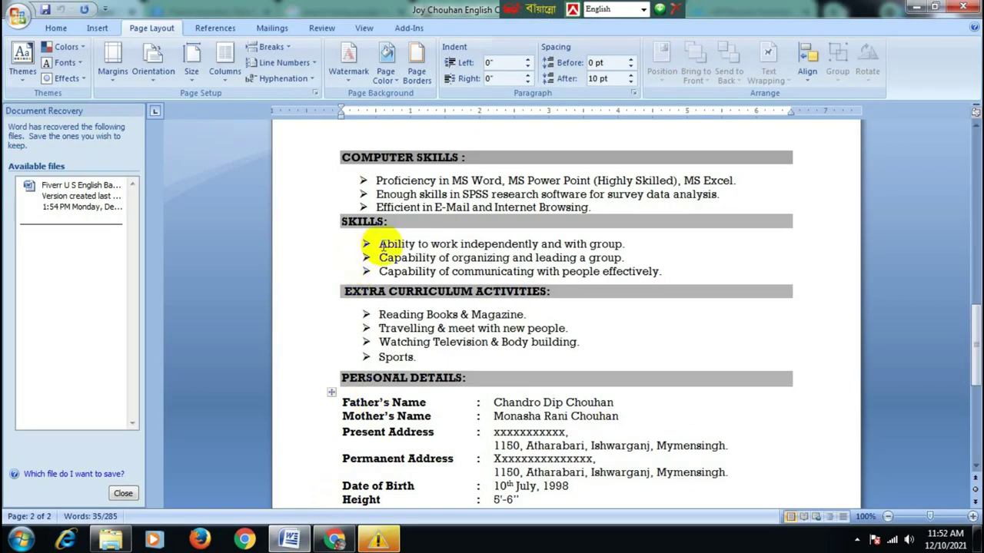
# - Paste the three COMPUTER SKILLS lines as Special Qualification, add keywords 'bangla and english', and save
pyautogui.moveTo(361, 243); pyautogui.dragTo(699, 278)
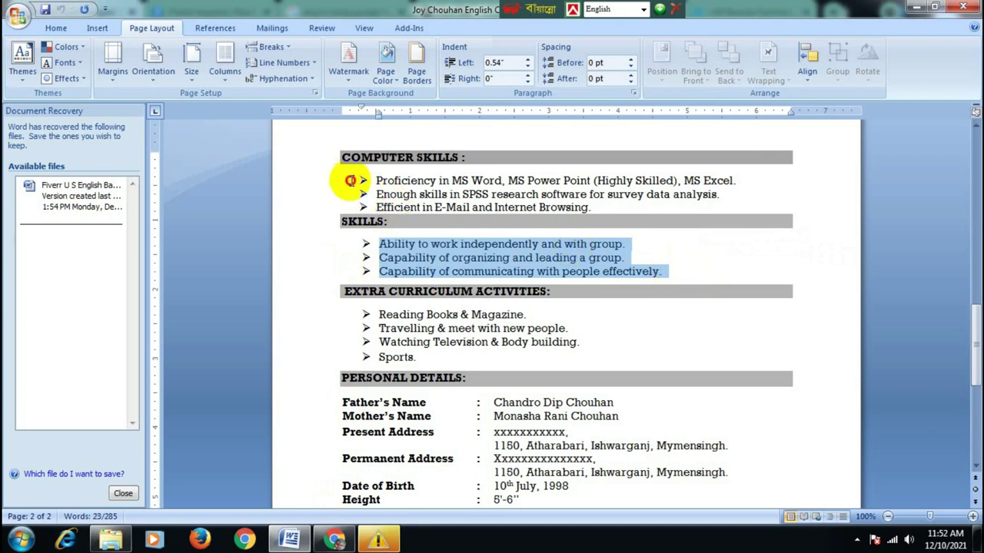
pyautogui.moveTo(350, 180); pyautogui.dragTo(638, 212)
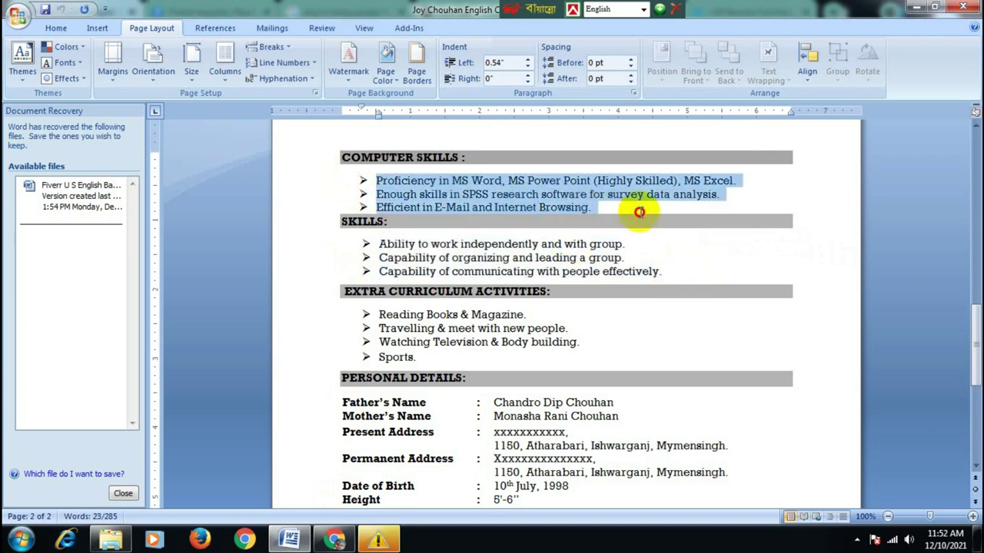
pyautogui.click(327, 538)
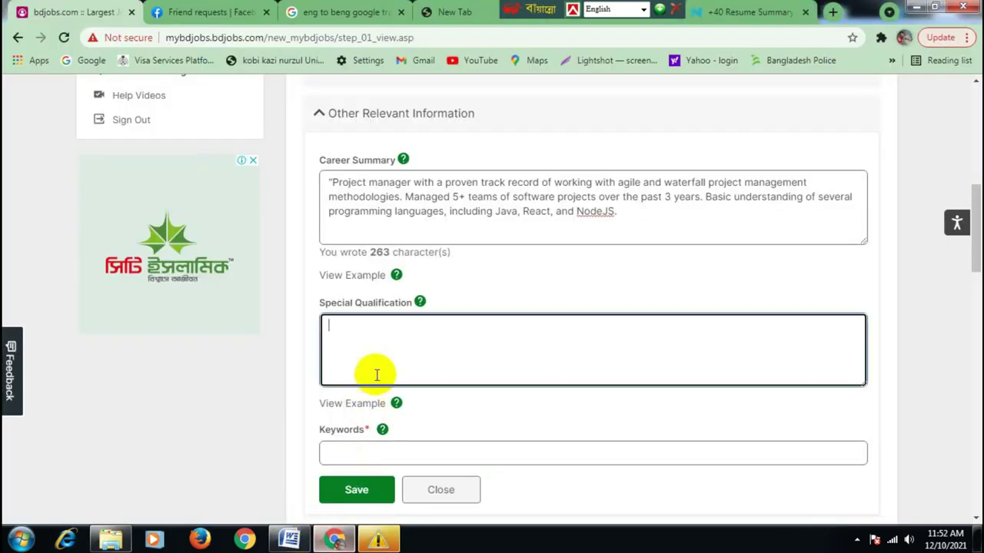
pyautogui.write('▪\tProficiency in MS Word, MS Power Point (Highly Skilled), MS Excel. ▪\tEnough skills in SPSS research software for survey data analysis. ▪\tEfficient in E-Mail and Internet Browsing.')
pyautogui.click(457, 467)
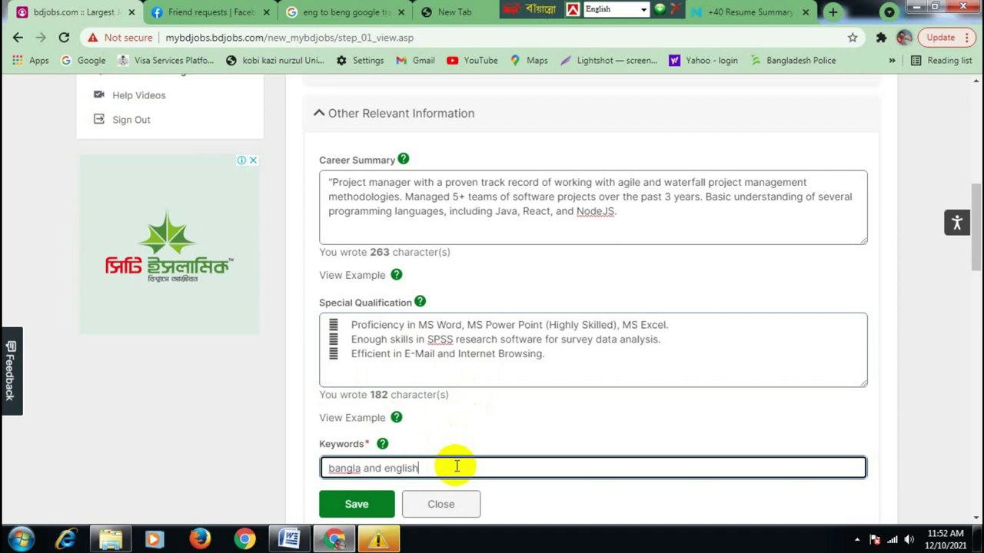
pyautogui.scroll(-2, 418, 417)
pyautogui.click(356, 360)
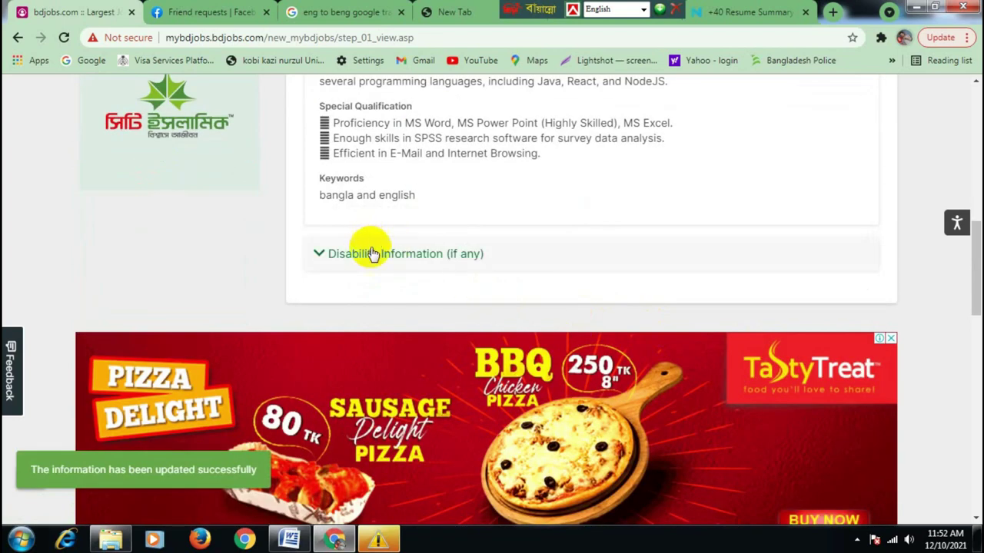
# - Expand the Disability Information section and read its support notice
pyautogui.click(445, 266)
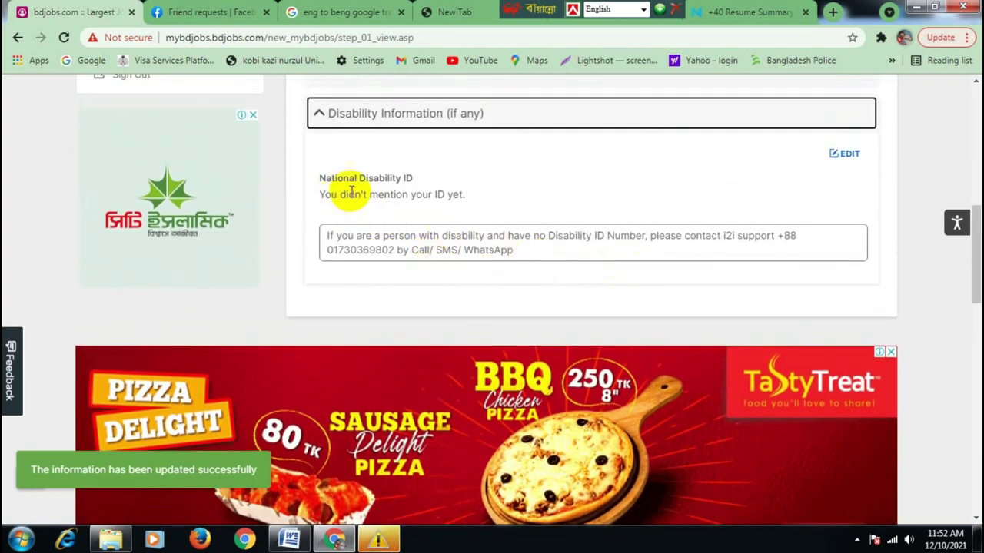
pyautogui.scroll(2, 431, 265)
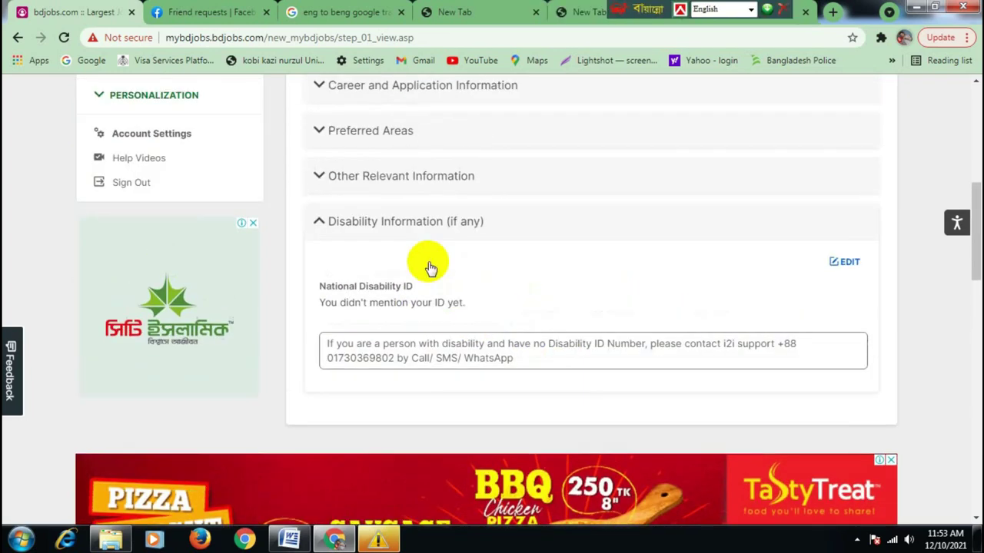
pyautogui.scroll(1, 431, 268)
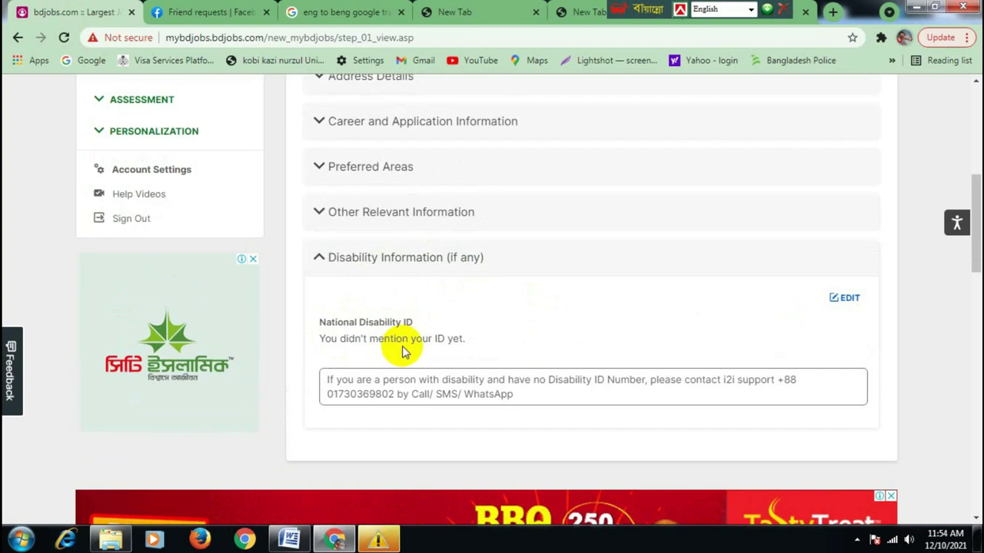
pyautogui.doubleClick(344, 394)
# - Edit the disability details, answer 'No' for National Disability ID, and save
pyautogui.click(838, 297)
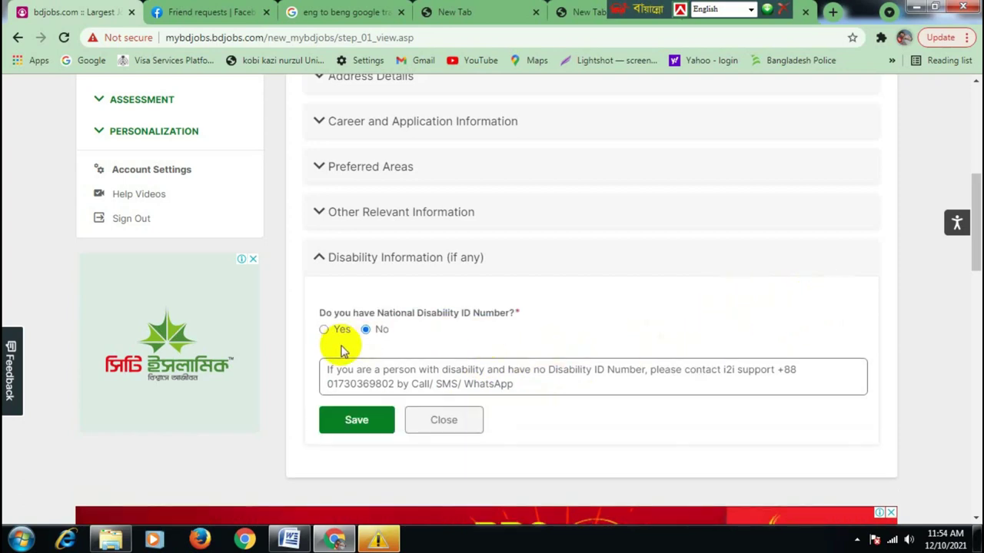
pyautogui.click(323, 330)
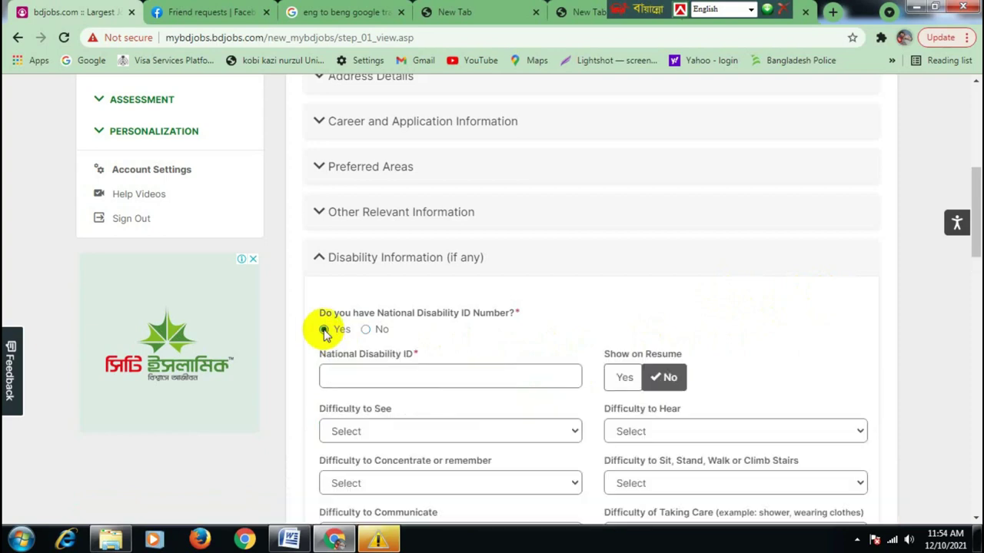
pyautogui.scroll(-2, 448, 373)
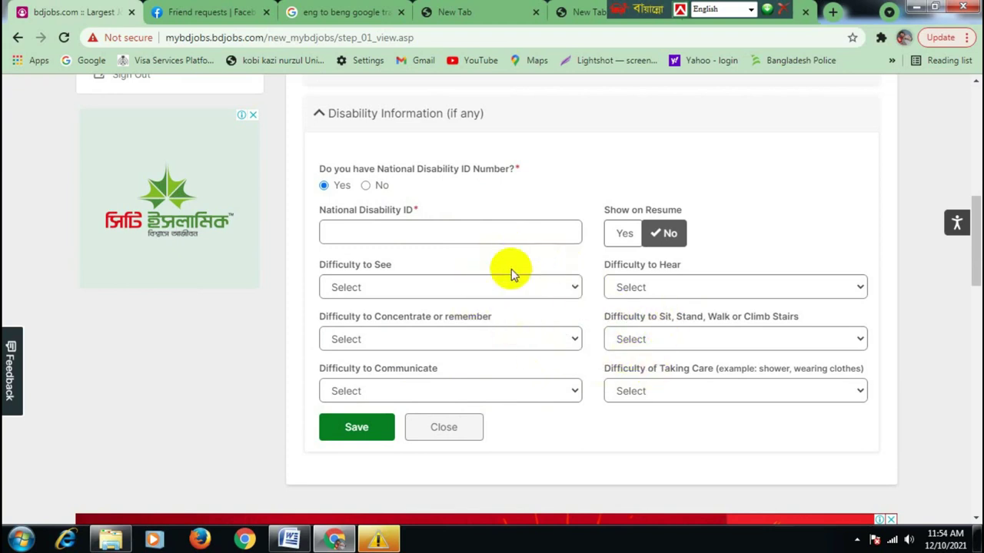
pyautogui.click(365, 187)
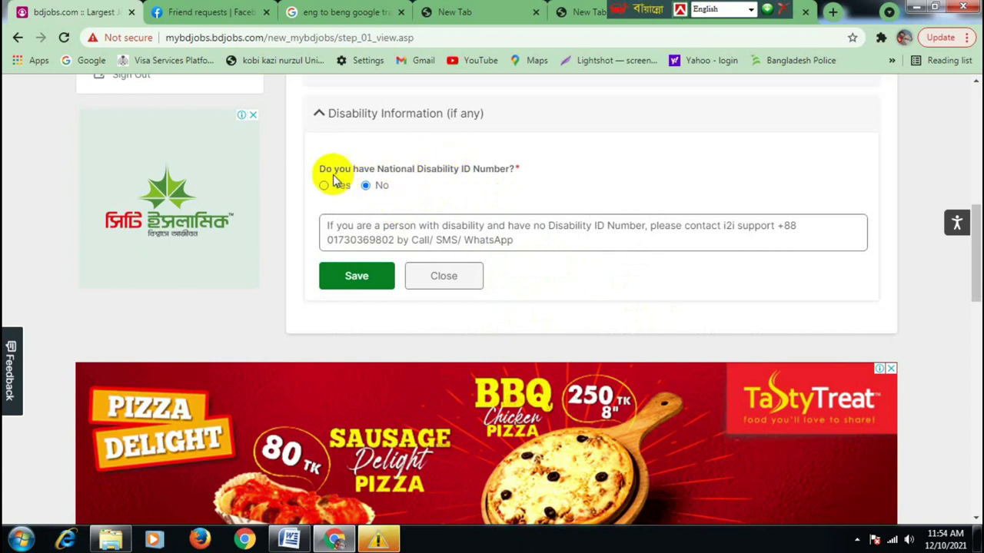
pyautogui.moveTo(454, 169); pyautogui.dragTo(486, 169)
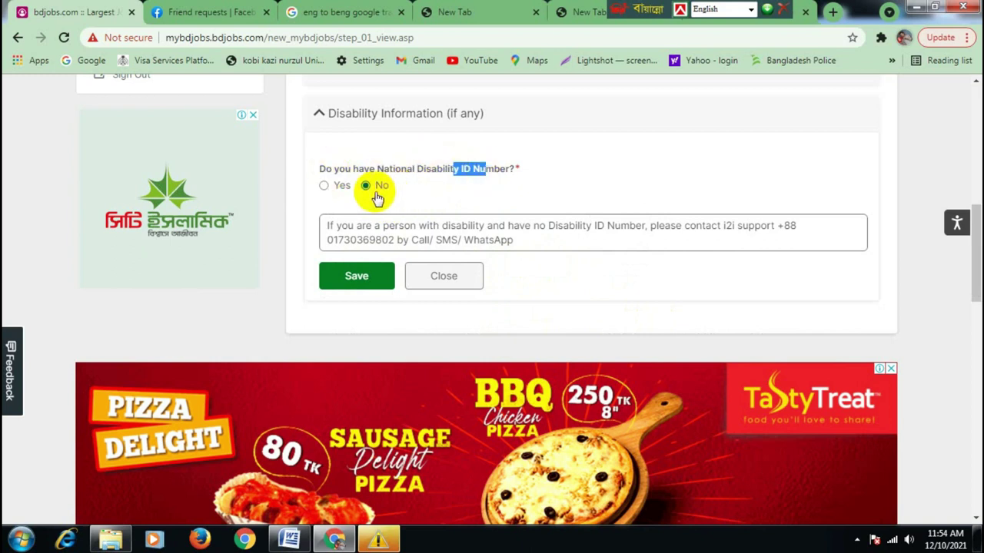
pyautogui.moveTo(333, 243); pyautogui.dragTo(431, 240)
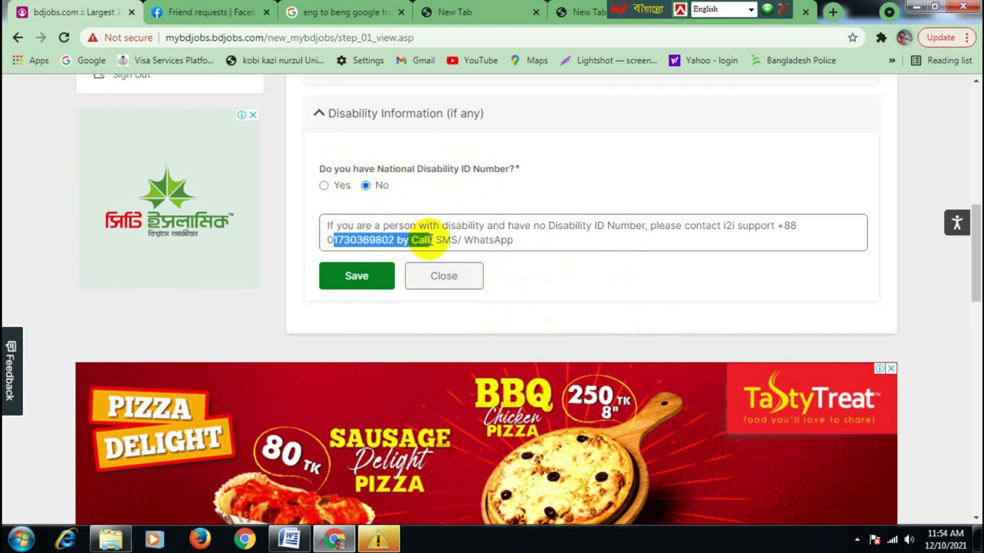
pyautogui.click(619, 283)
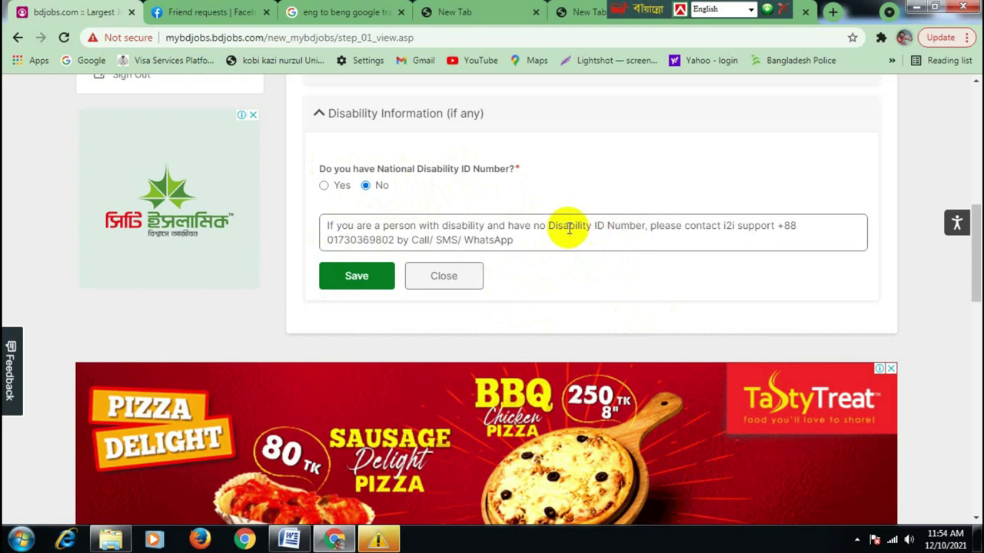
pyautogui.click(518, 237)
pyautogui.click(321, 222)
pyautogui.moveTo(325, 241); pyautogui.dragTo(390, 242)
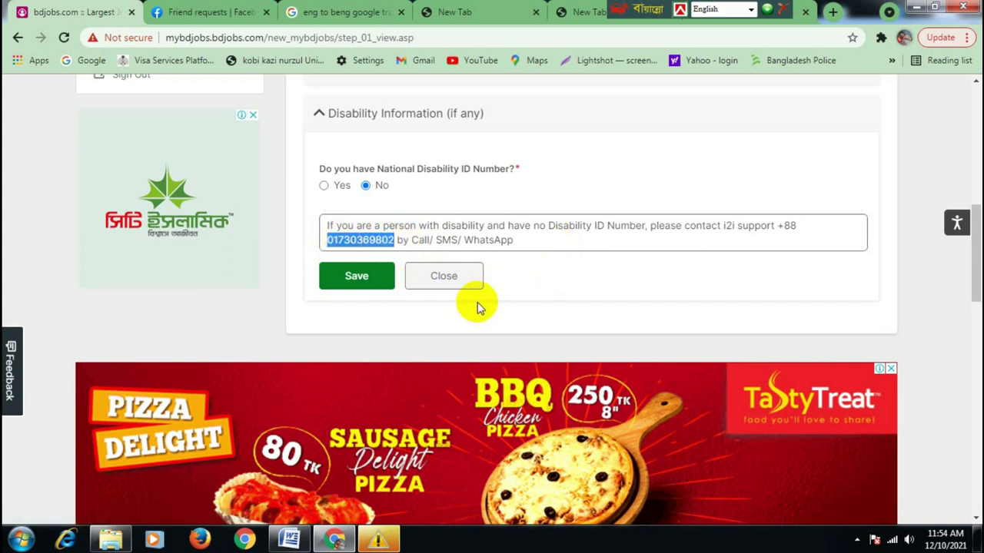
pyautogui.click(358, 274)
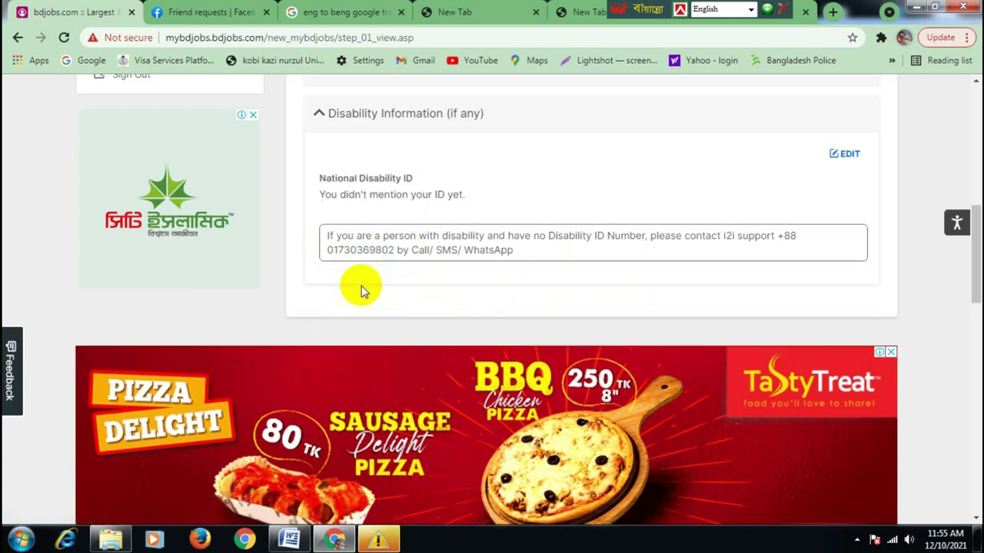
pyautogui.scroll(10, 586, 294)
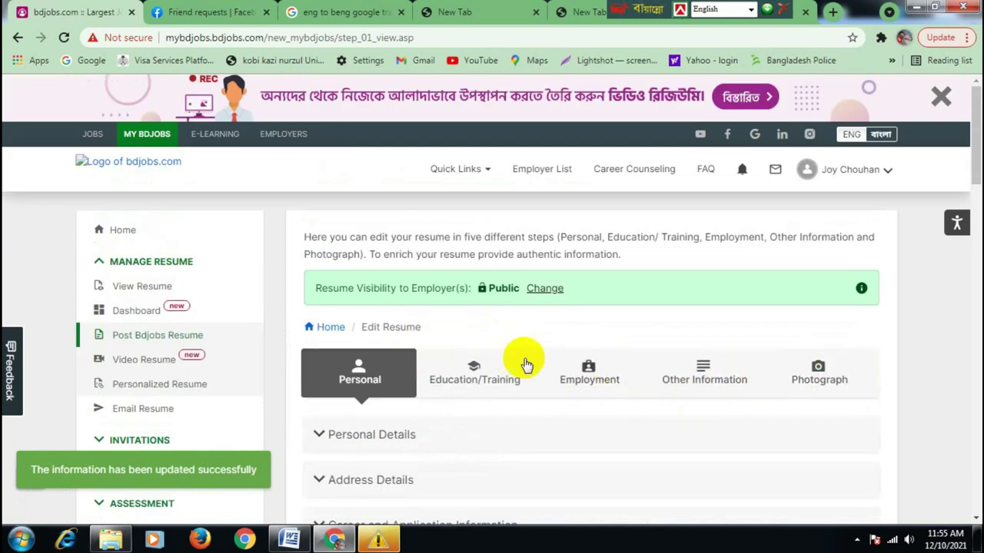
# - Go to the Education/Training step and start a new academic qualification entry
pyautogui.scroll(-1, 499, 359)
pyautogui.scroll(-3, 461, 292)
pyautogui.scroll(-4, 433, 391)
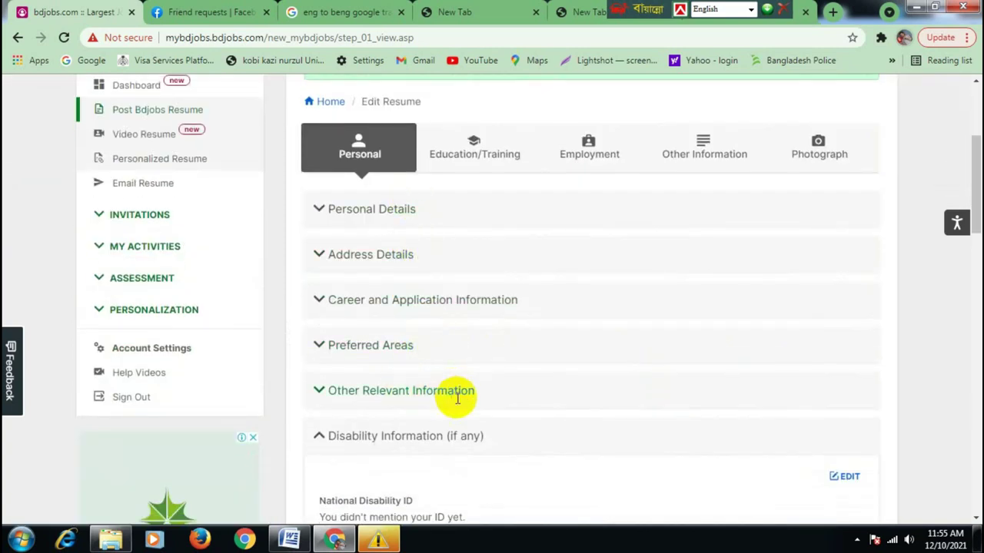
pyautogui.scroll(7, 492, 300)
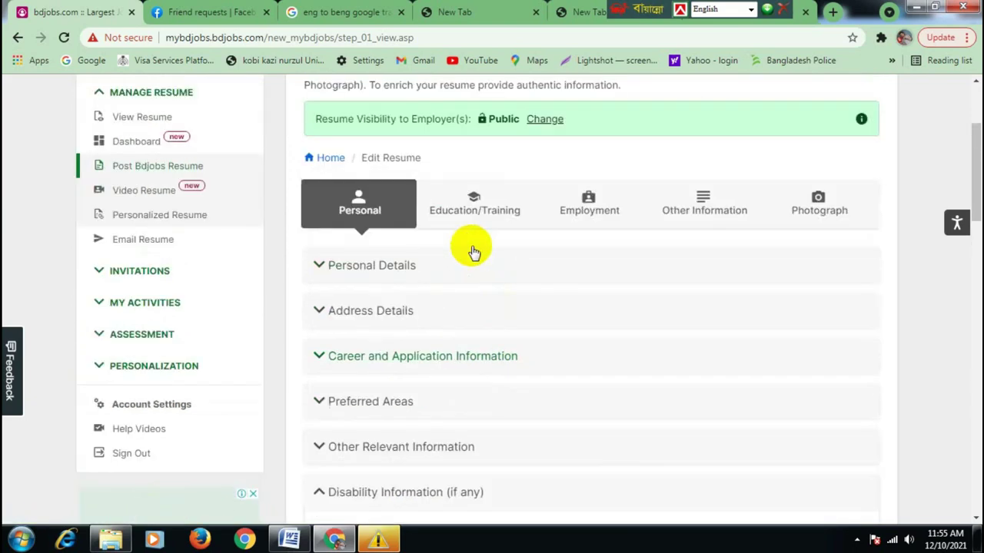
pyautogui.click(470, 318)
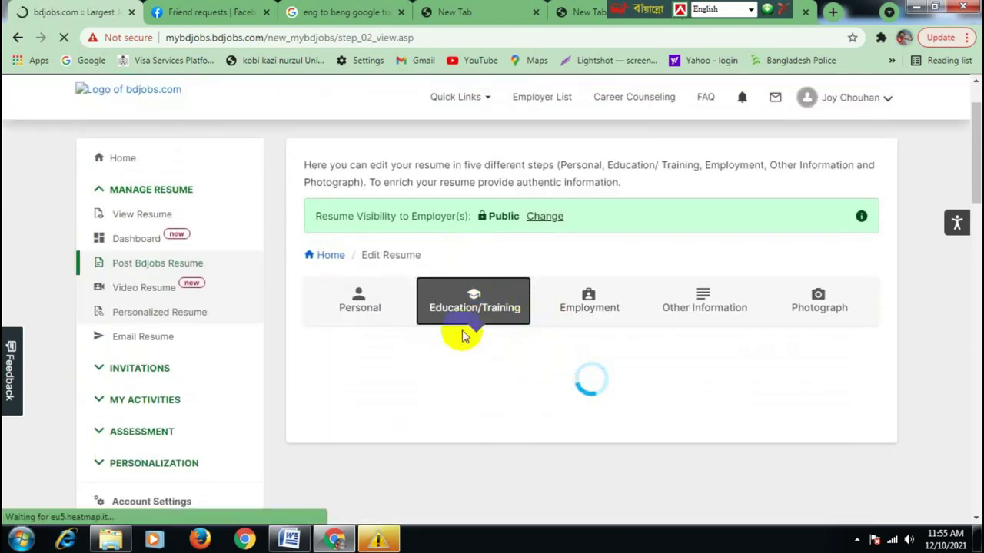
pyautogui.scroll(-2, 519, 419)
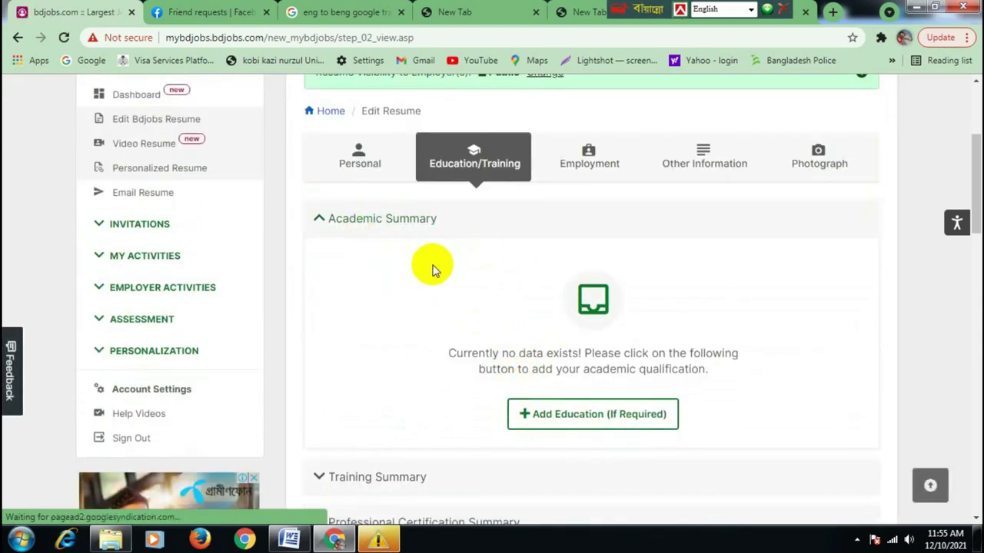
pyautogui.scroll(-2, 432, 268)
pyautogui.scroll(1, 423, 215)
pyautogui.scroll(-1, 491, 250)
pyautogui.click(565, 272)
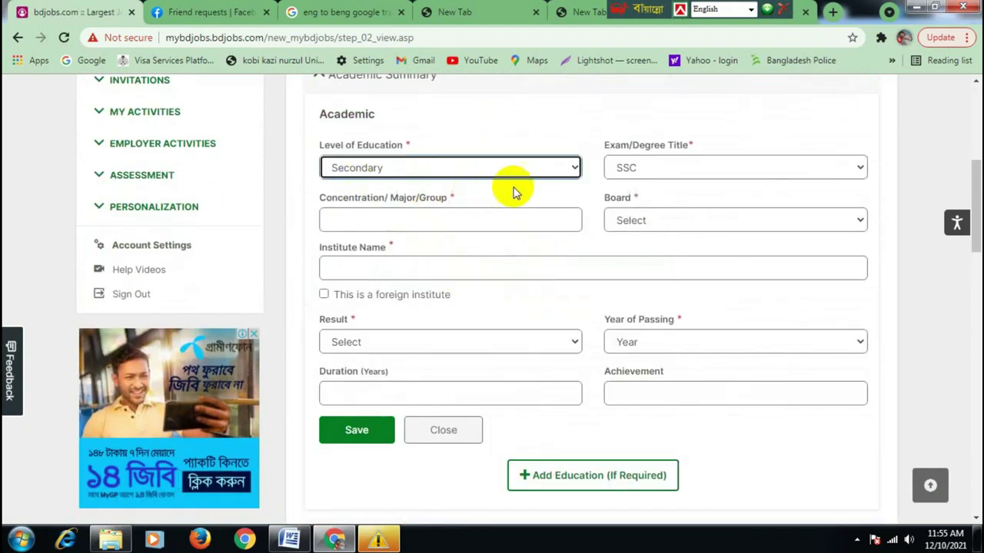
# - Keep Secondary as the education level for the SSC entry
pyautogui.click(546, 177)
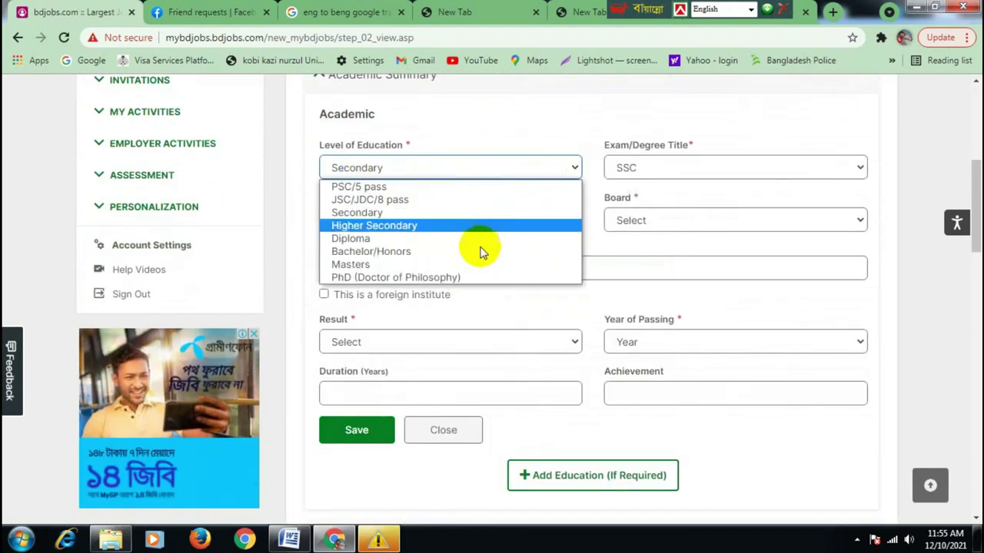
pyautogui.scroll(-3, 646, 392)
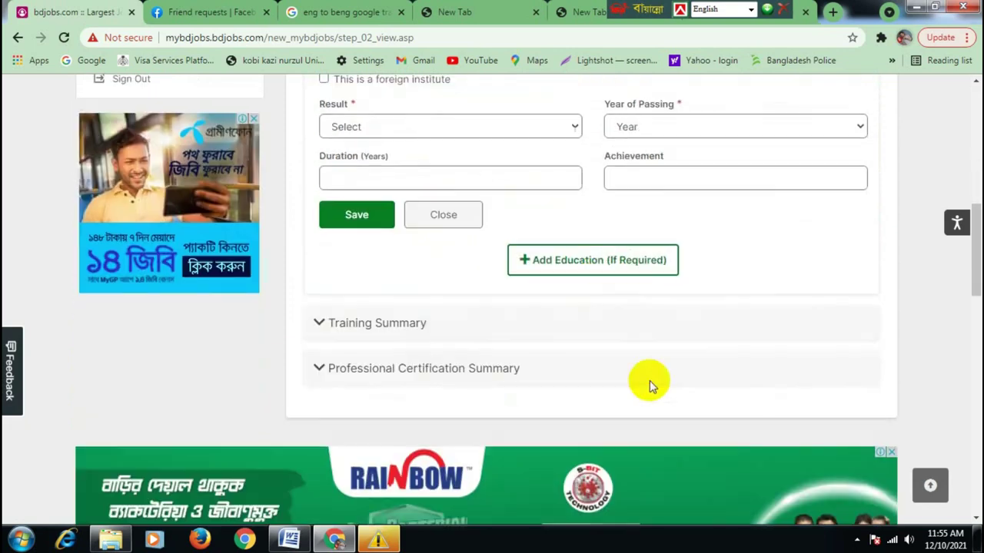
pyautogui.scroll(3, 569, 326)
pyautogui.scroll(-3, 610, 362)
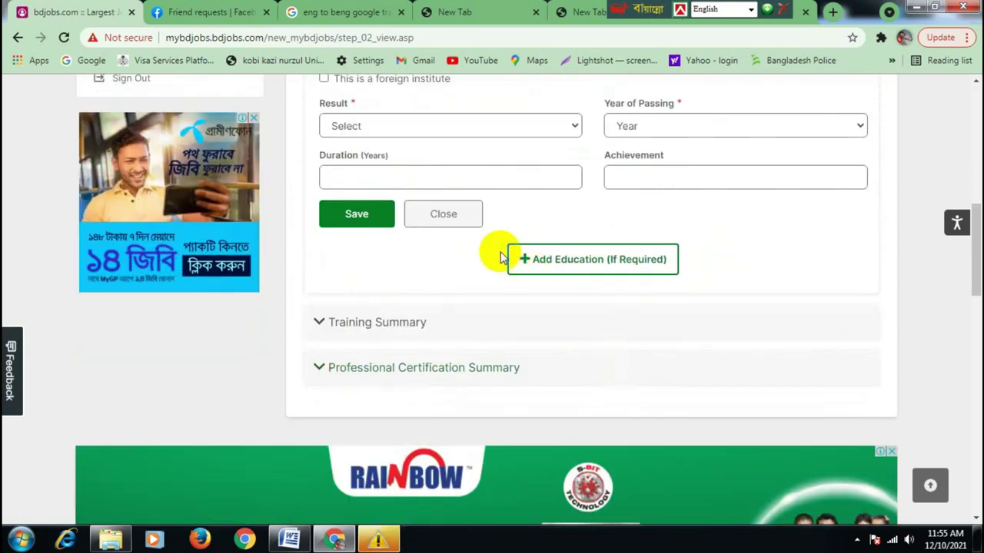
pyautogui.scroll(2, 489, 277)
pyautogui.scroll(3, 622, 228)
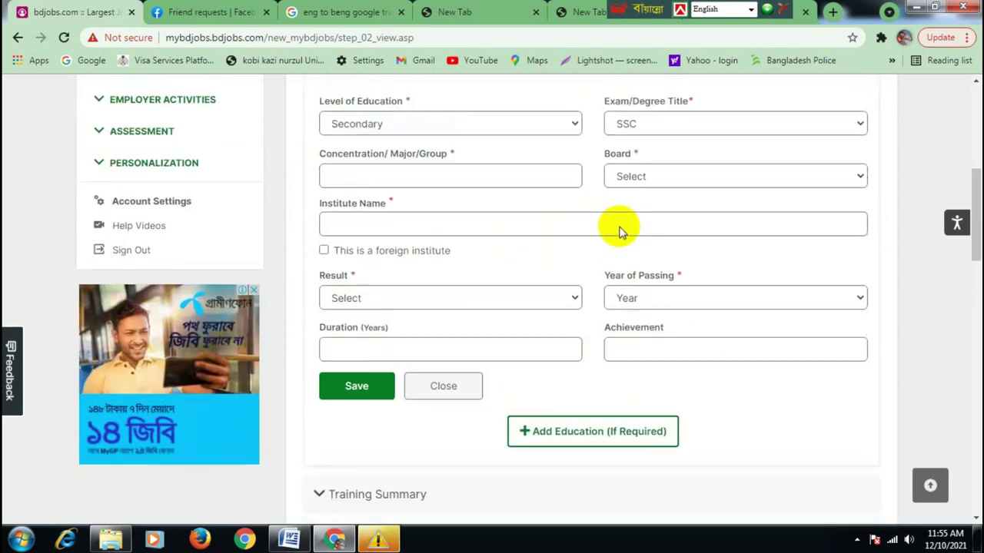
pyautogui.click(499, 311)
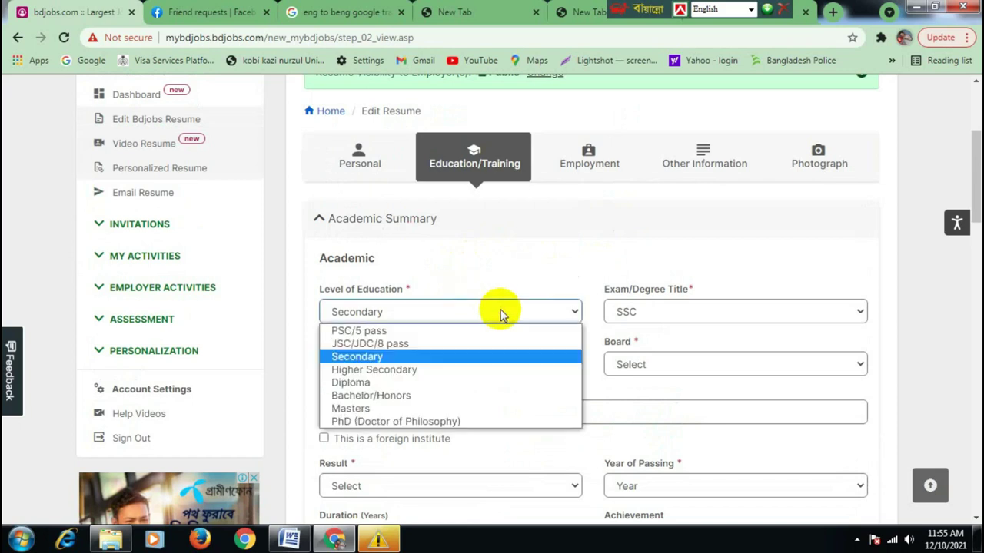
pyautogui.click(439, 356)
pyautogui.scroll(-3, 561, 384)
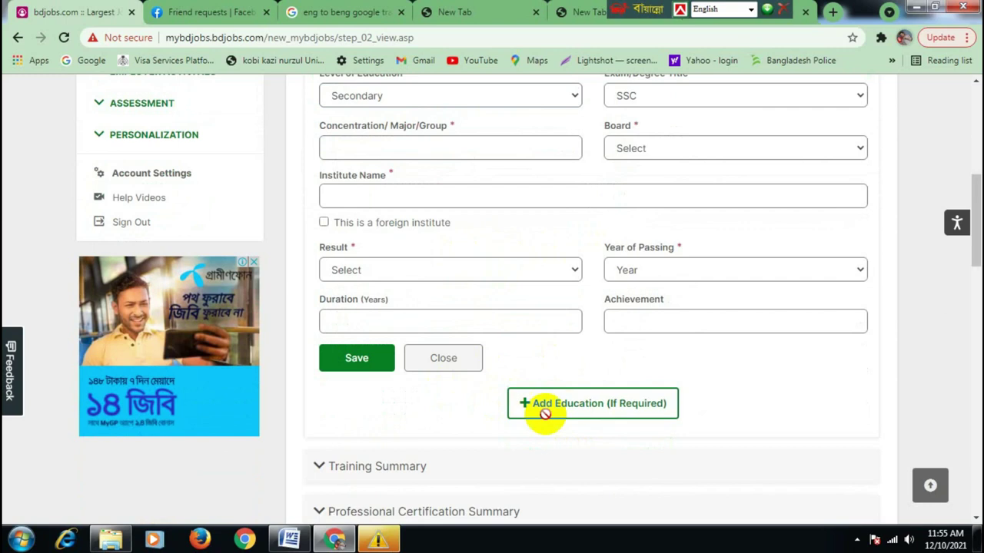
pyautogui.scroll(3, 474, 233)
pyautogui.click(433, 315)
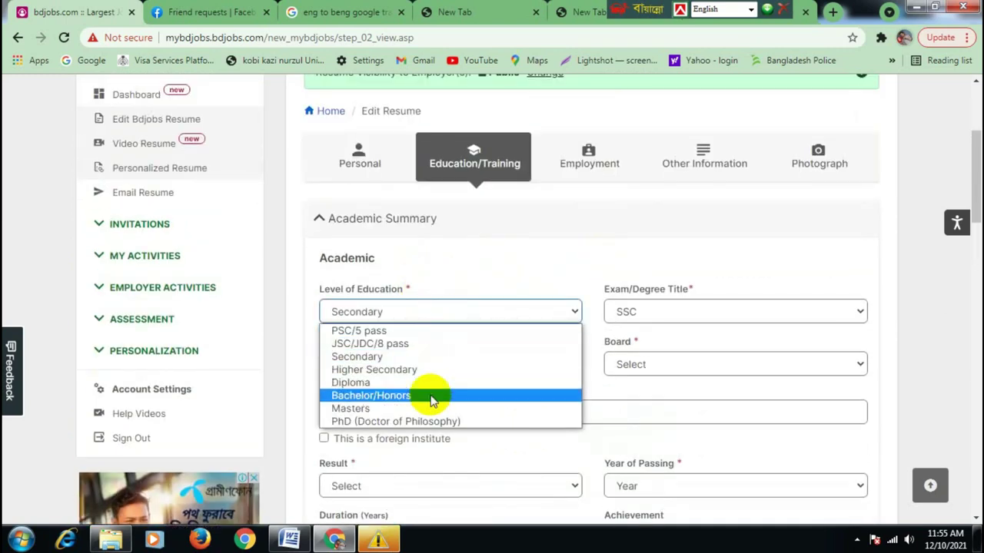
# - Visit the board, institute name, major group and course duration fields of the academic form
pyautogui.click(669, 372)
pyautogui.click(509, 381)
pyautogui.click(441, 413)
pyautogui.scroll(-1, 648, 416)
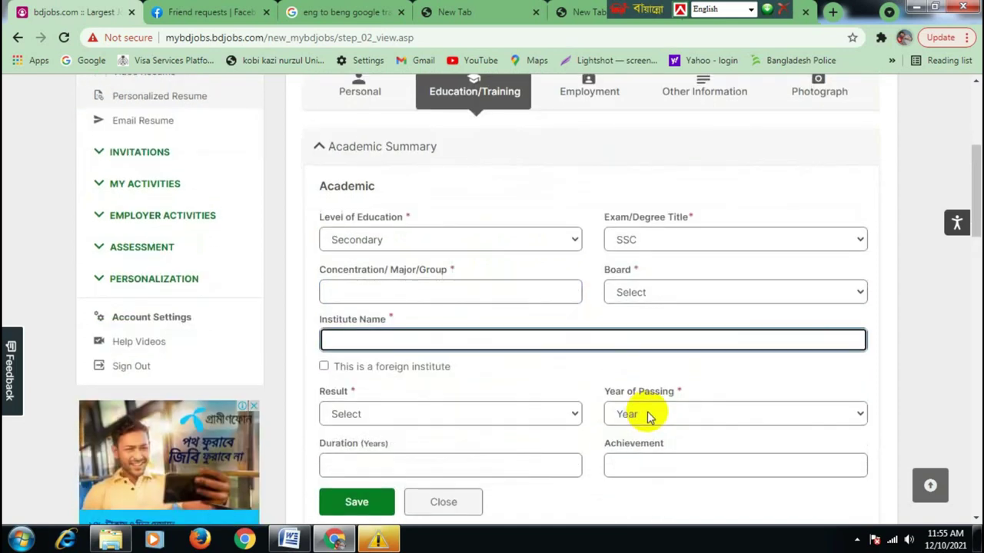
pyautogui.click(472, 293)
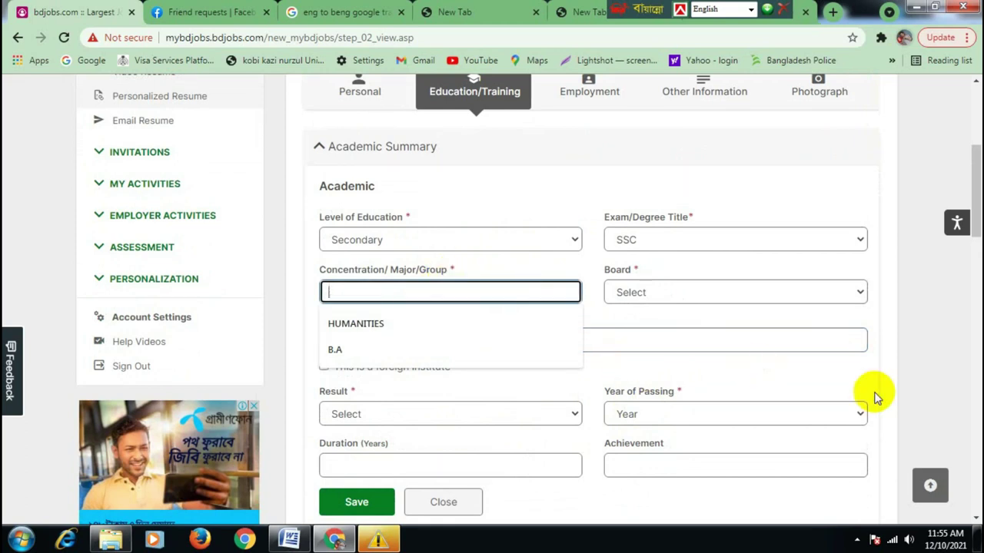
pyautogui.scroll(-2, 883, 354)
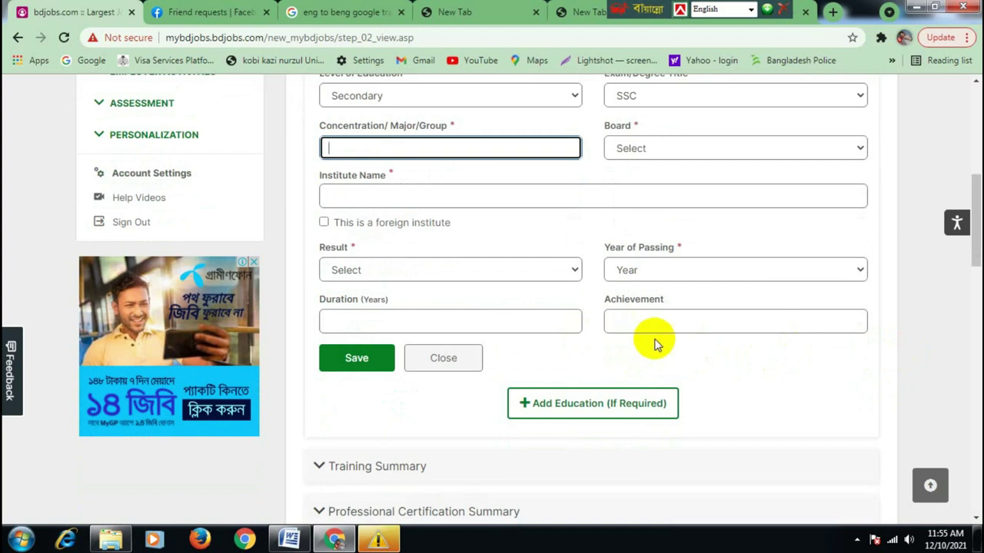
pyautogui.click(510, 329)
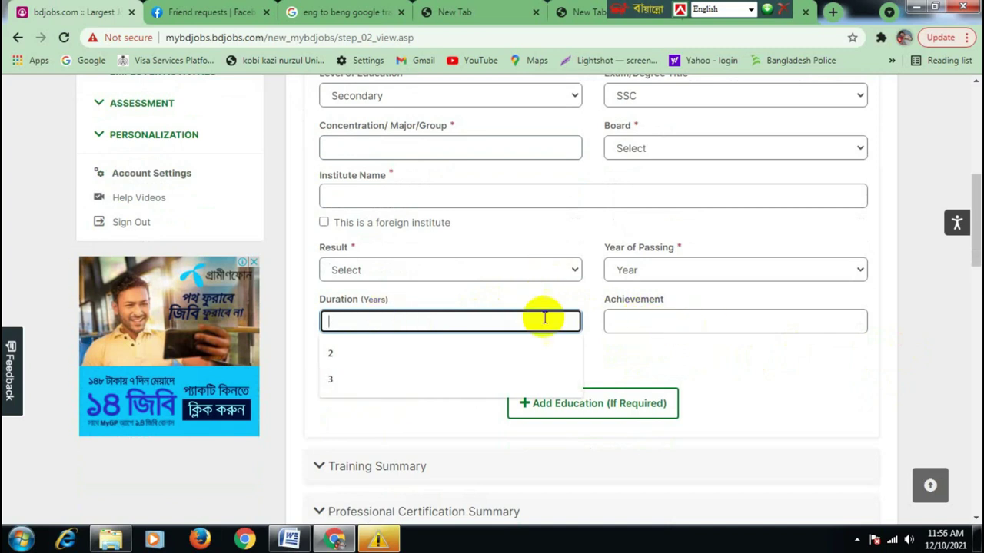
# - Set the result to First Division/Class, after first trying Grade
pyautogui.click(538, 275)
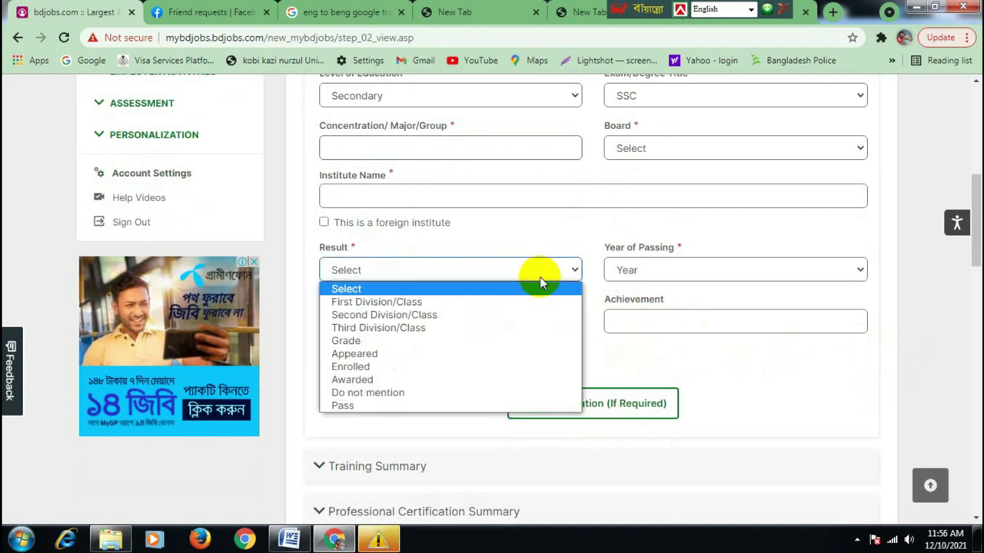
pyautogui.click(472, 347)
pyautogui.click(678, 268)
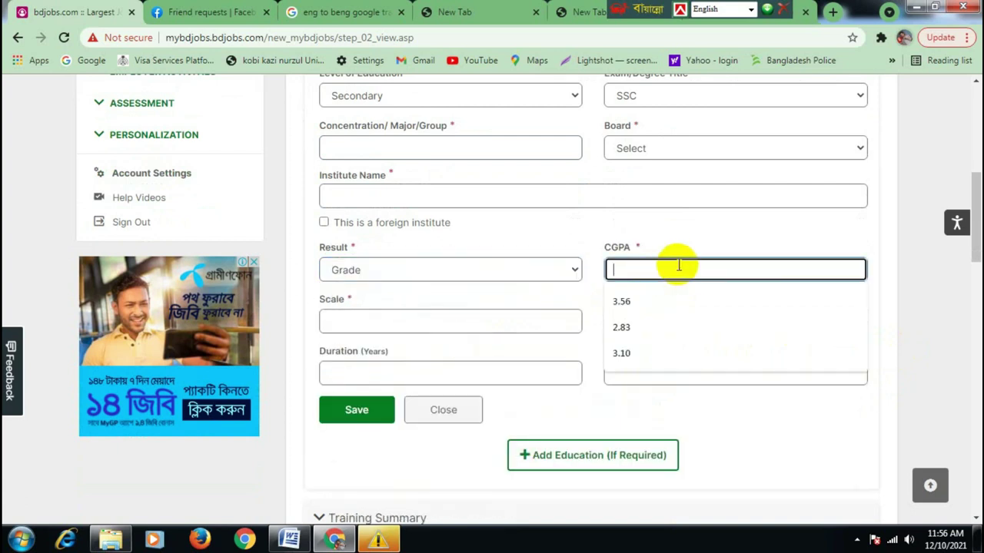
pyautogui.click(565, 270)
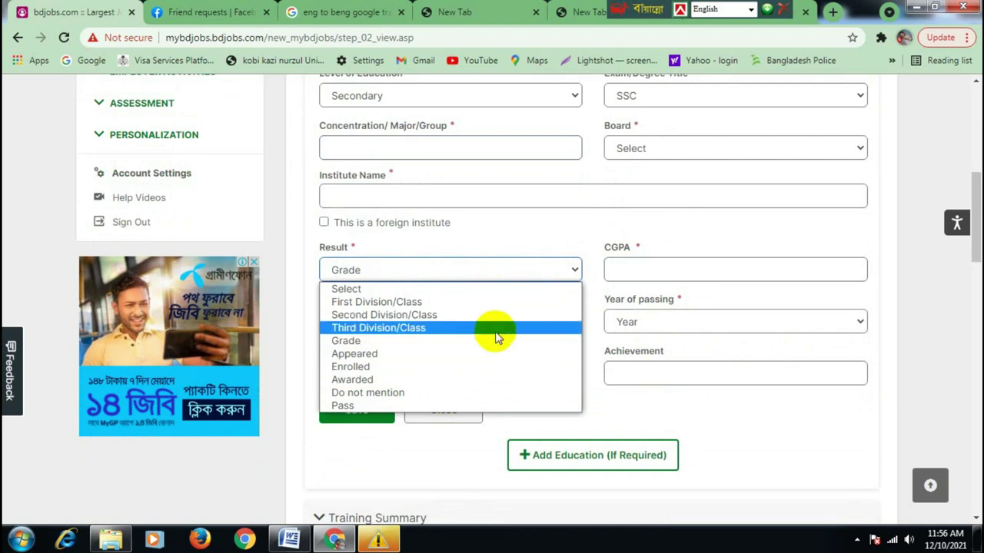
pyautogui.click(470, 302)
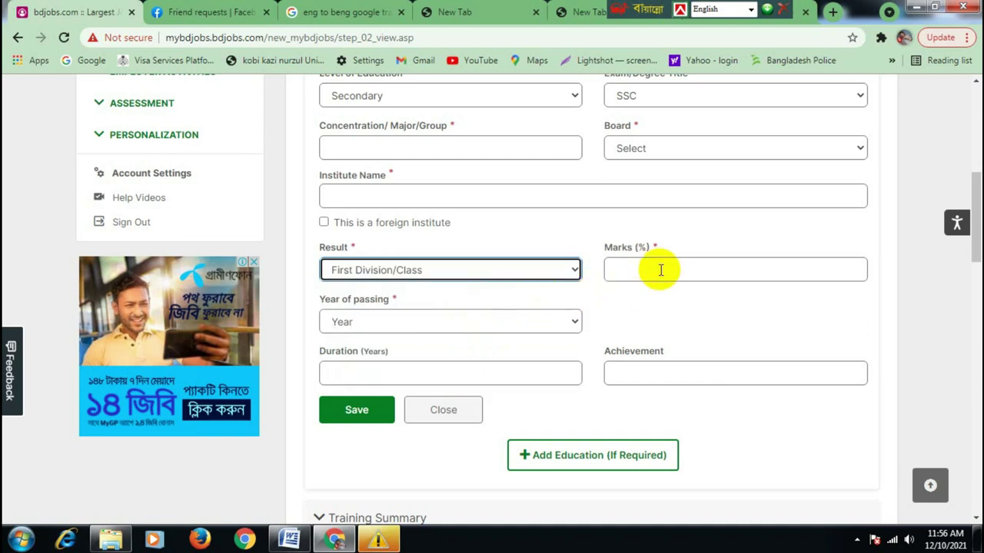
pyautogui.click(660, 269)
pyautogui.click(528, 272)
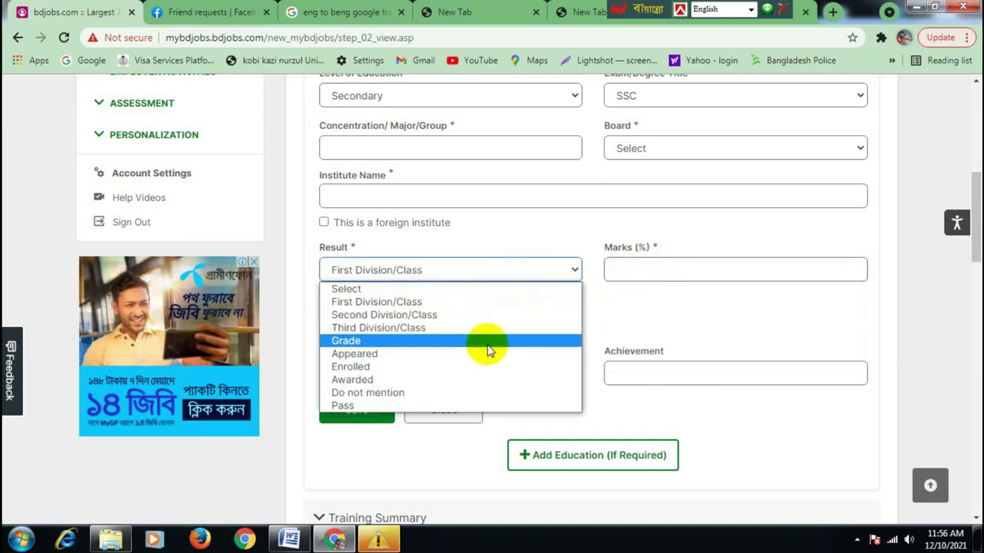
pyautogui.click(475, 434)
pyautogui.scroll(4, 538, 331)
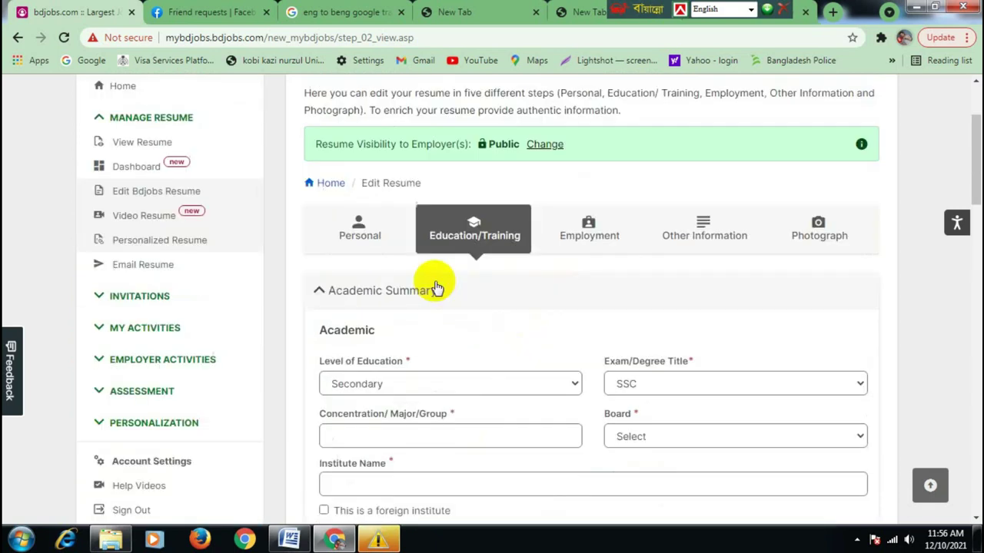
pyautogui.scroll(-4, 557, 374)
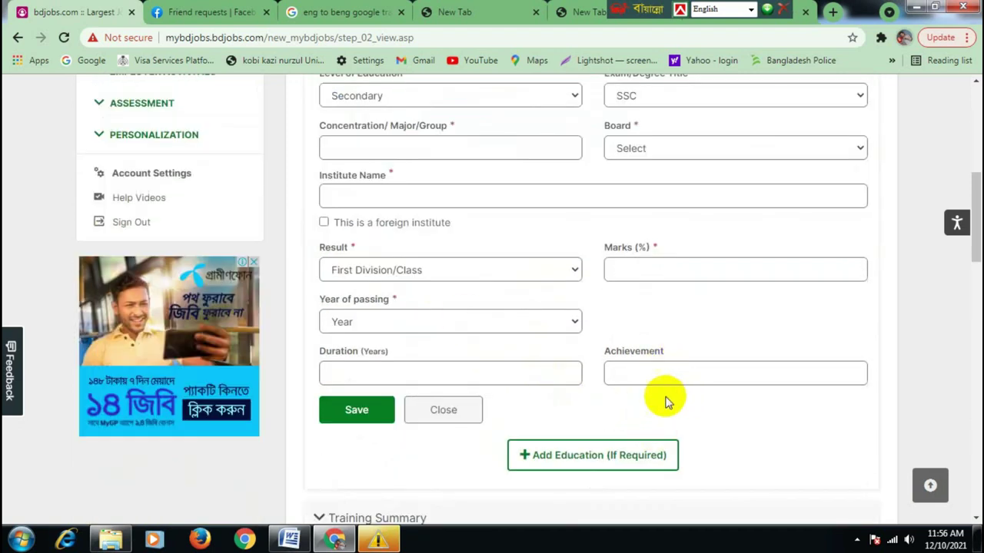
pyautogui.scroll(5, 664, 397)
pyautogui.click(607, 311)
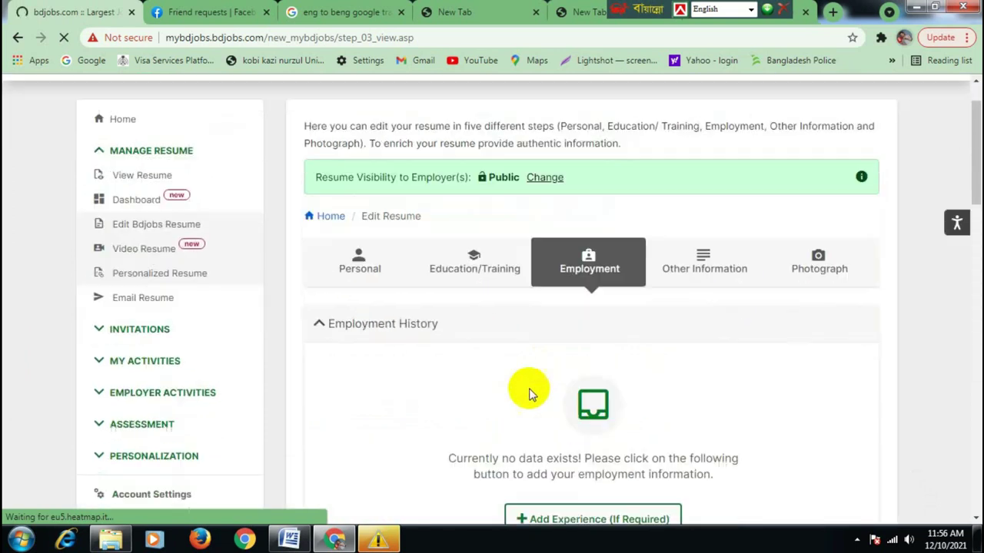
pyautogui.scroll(-3, 432, 362)
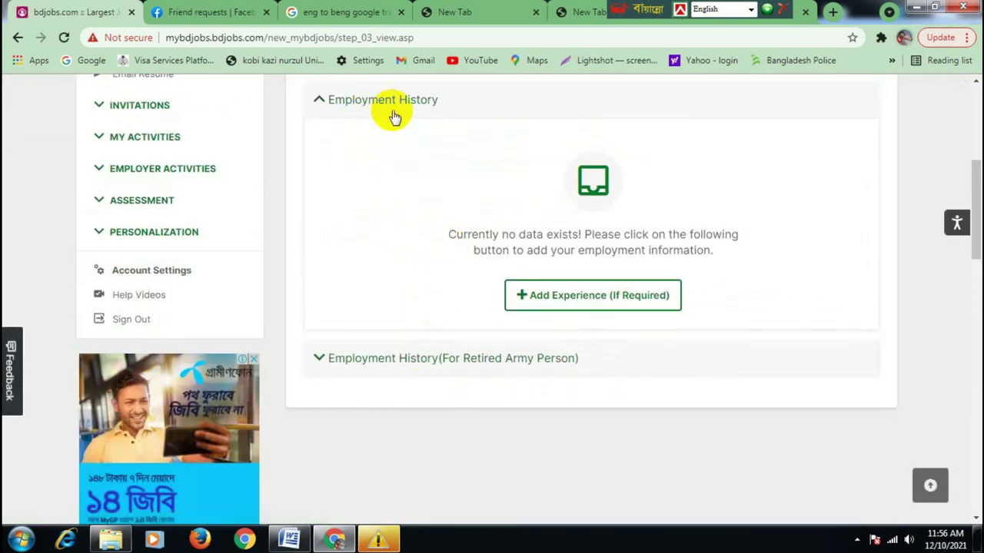
pyautogui.click(615, 309)
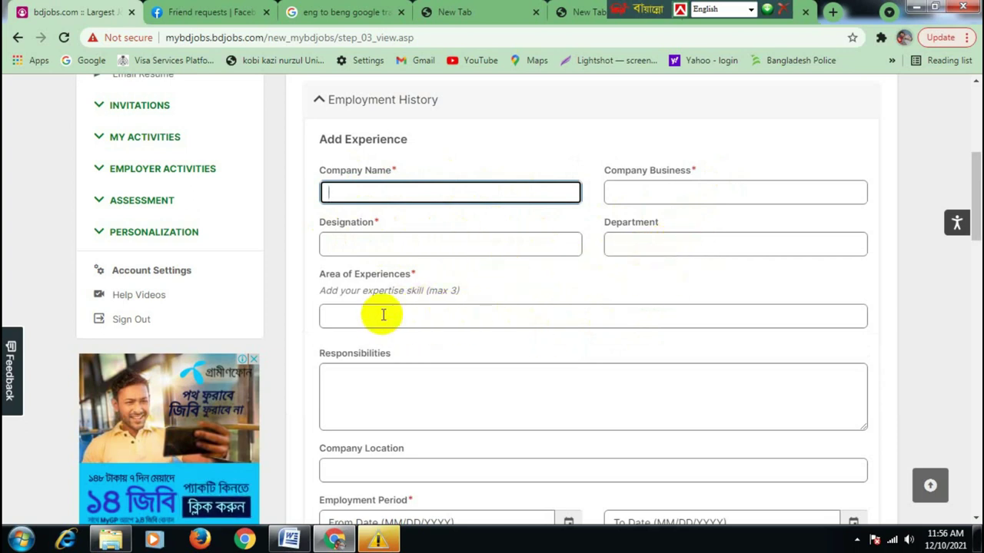
pyautogui.click(510, 319)
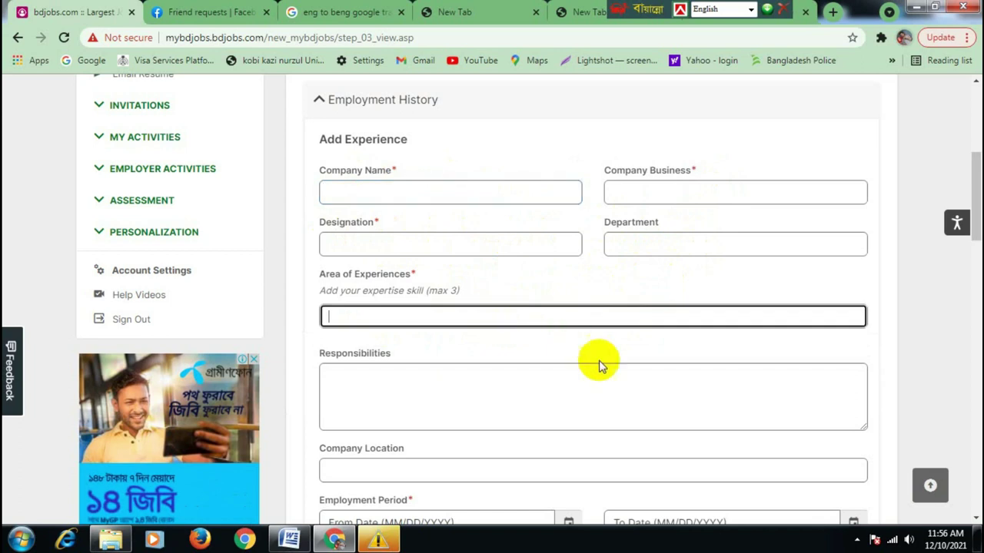
pyautogui.scroll(-3, 501, 425)
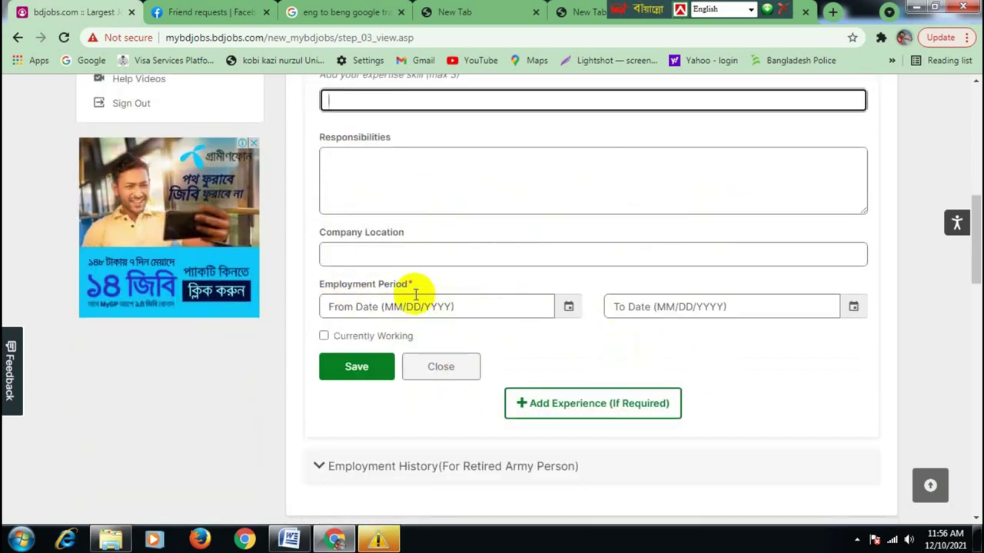
pyautogui.click(477, 309)
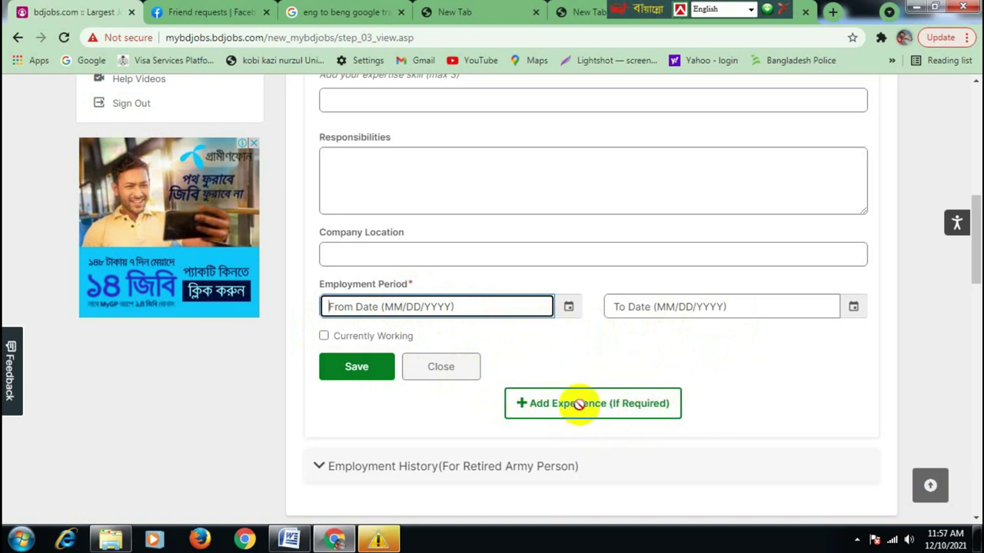
pyautogui.scroll(7, 575, 326)
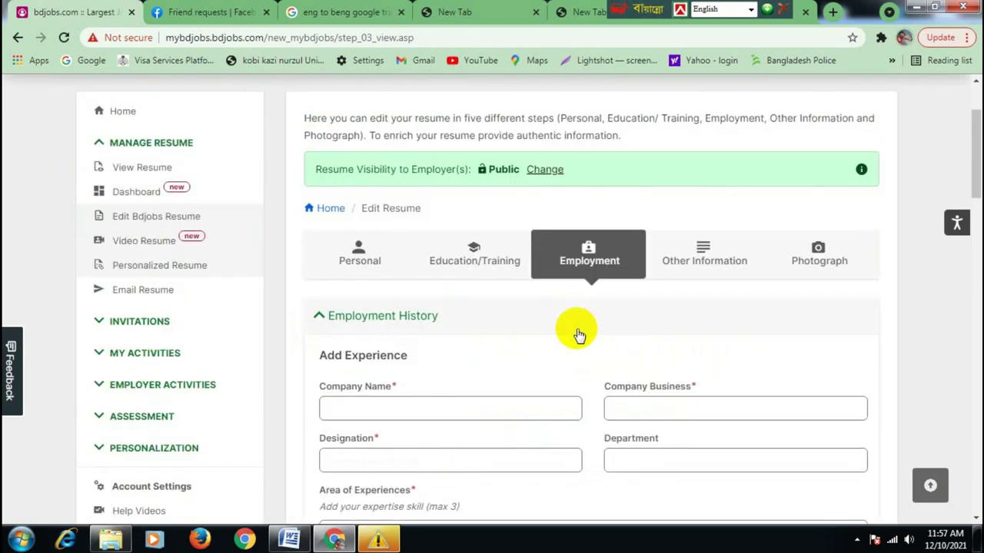
# - Go to the Other Information step and review its empty Specialization, Language Proficiency and References sections
pyautogui.click(734, 382)
pyautogui.scroll(-5, 722, 361)
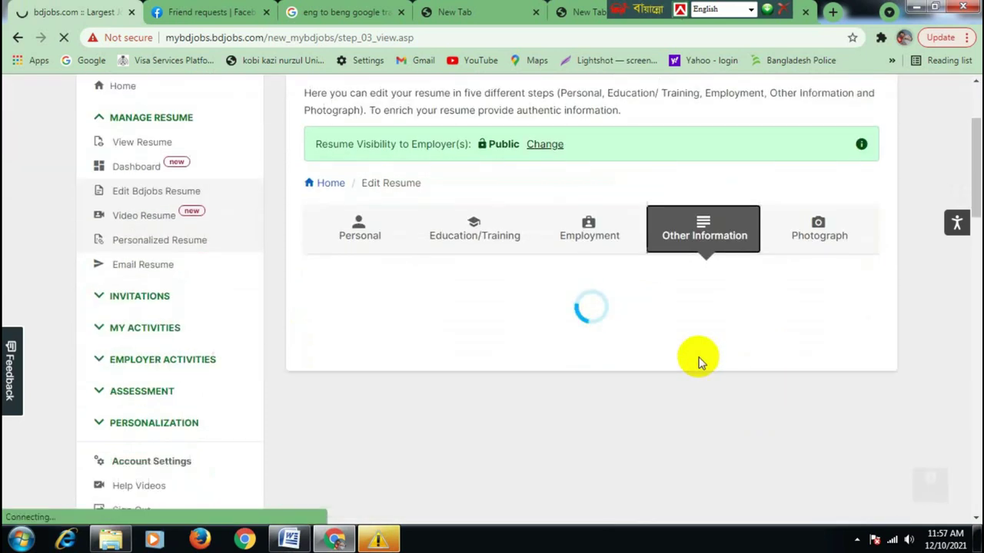
pyautogui.scroll(2, 706, 316)
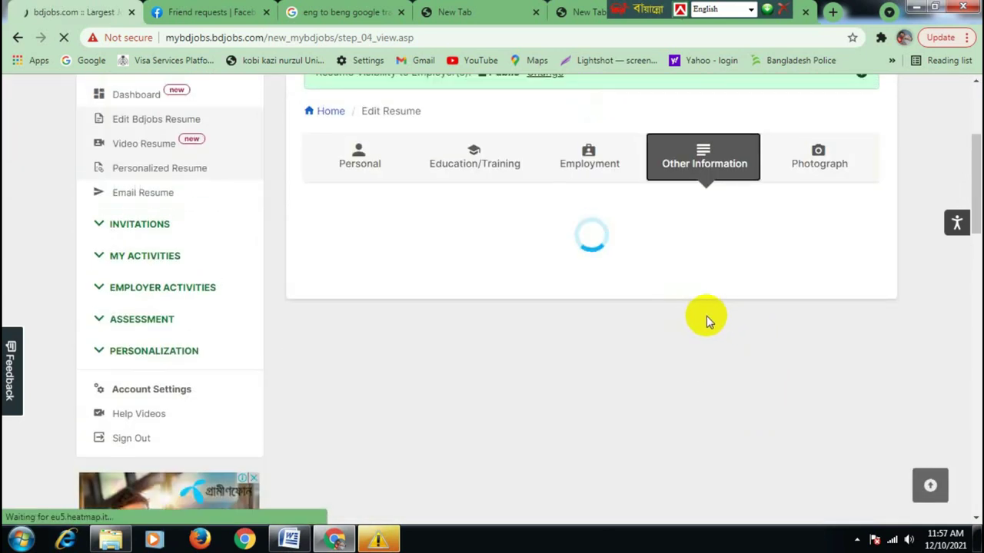
pyautogui.scroll(2, 706, 316)
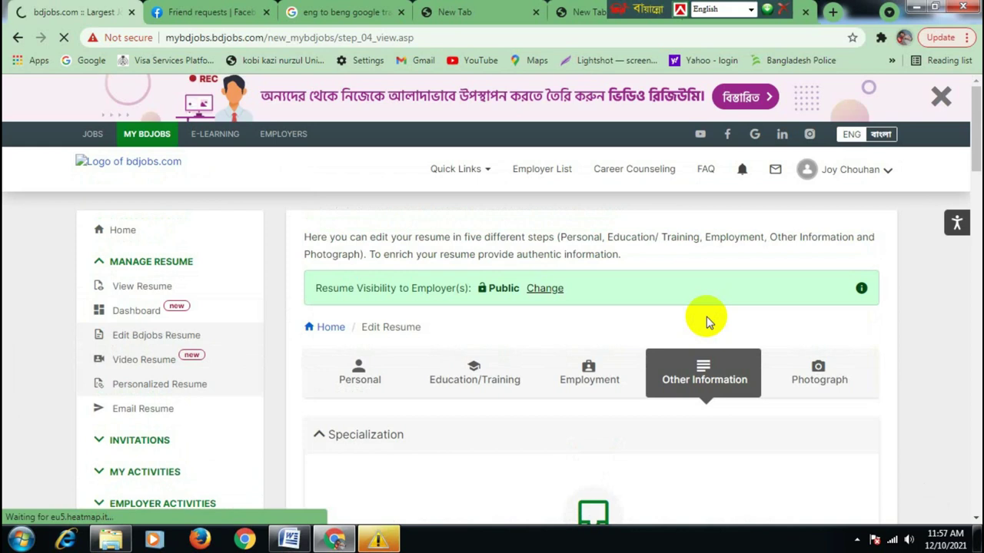
pyautogui.scroll(-4, 707, 323)
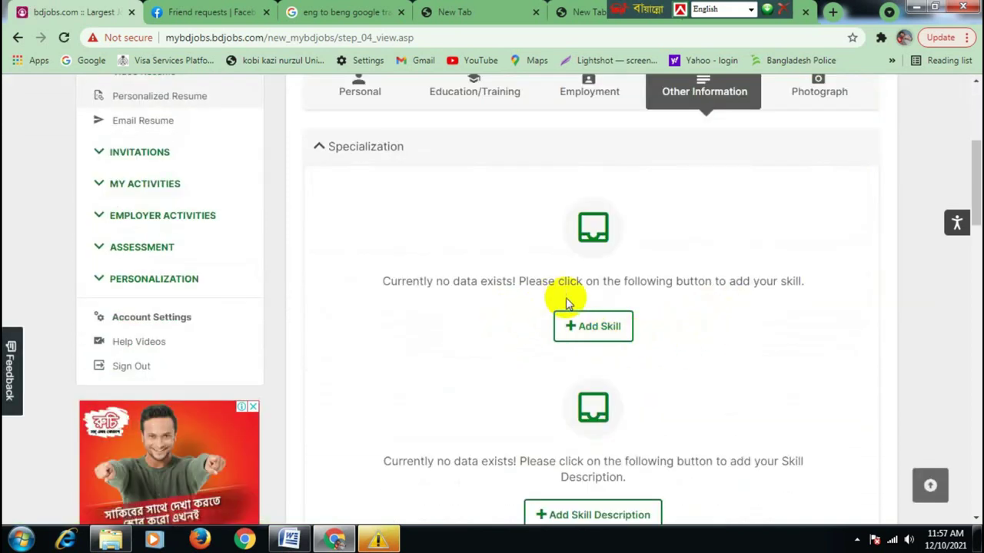
pyautogui.scroll(3, 461, 261)
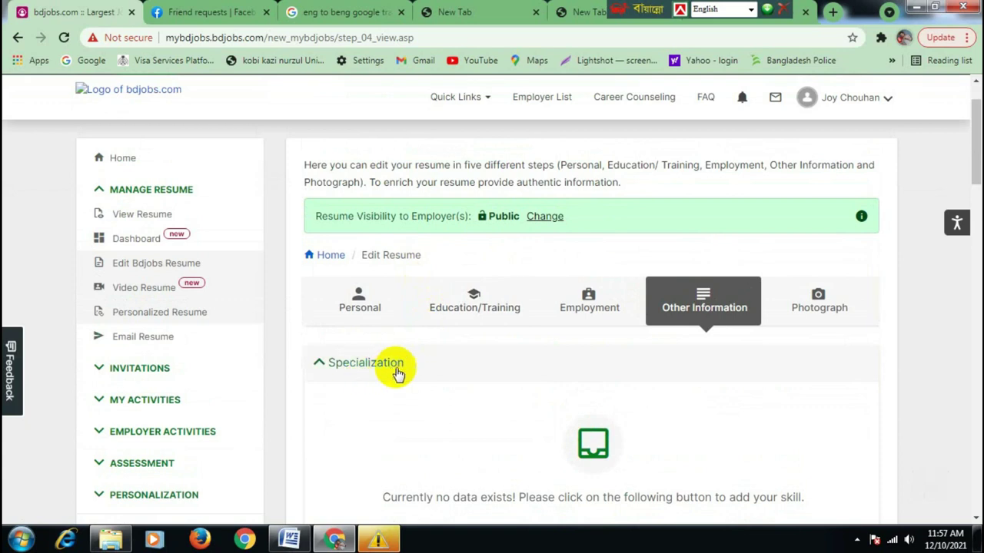
pyautogui.scroll(-3, 515, 382)
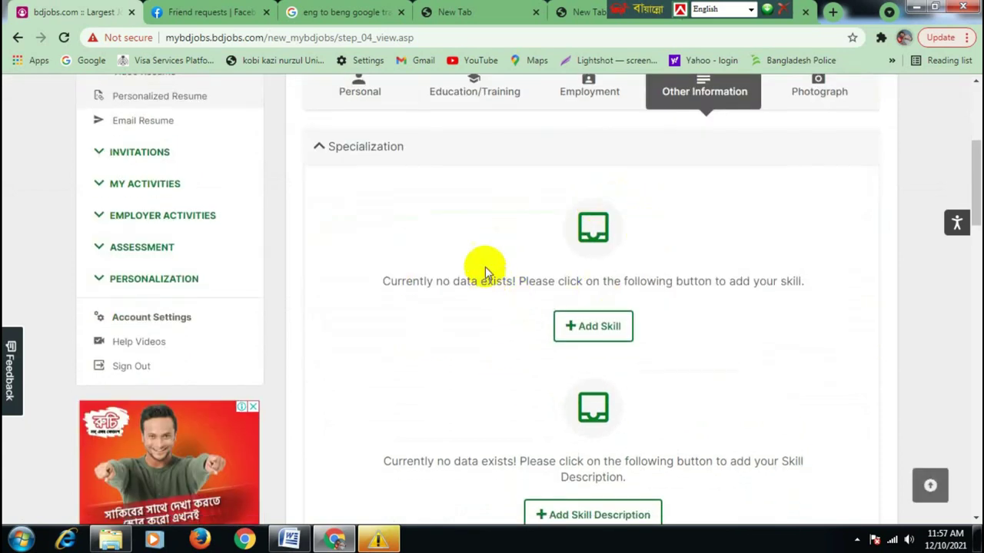
pyautogui.scroll(-3, 669, 335)
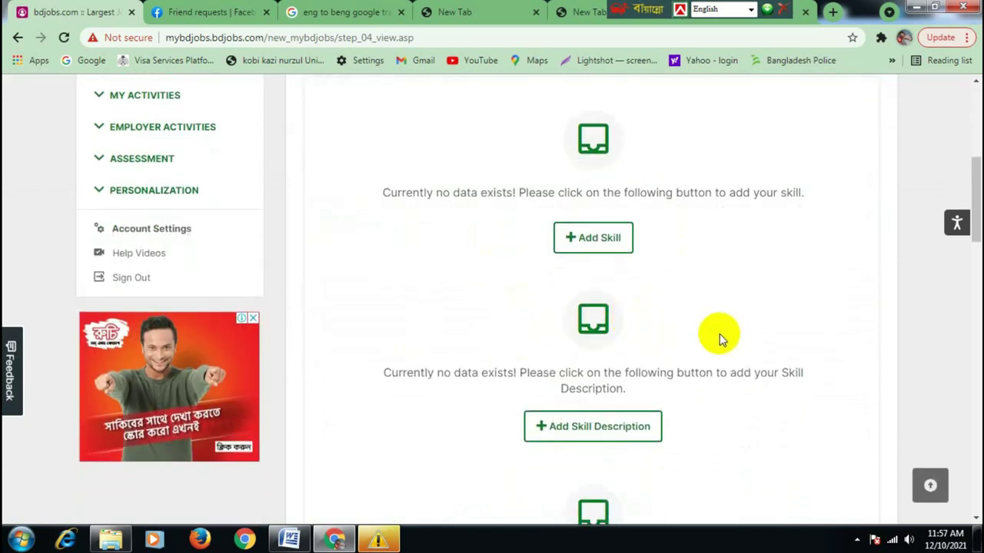
pyautogui.scroll(-2, 715, 342)
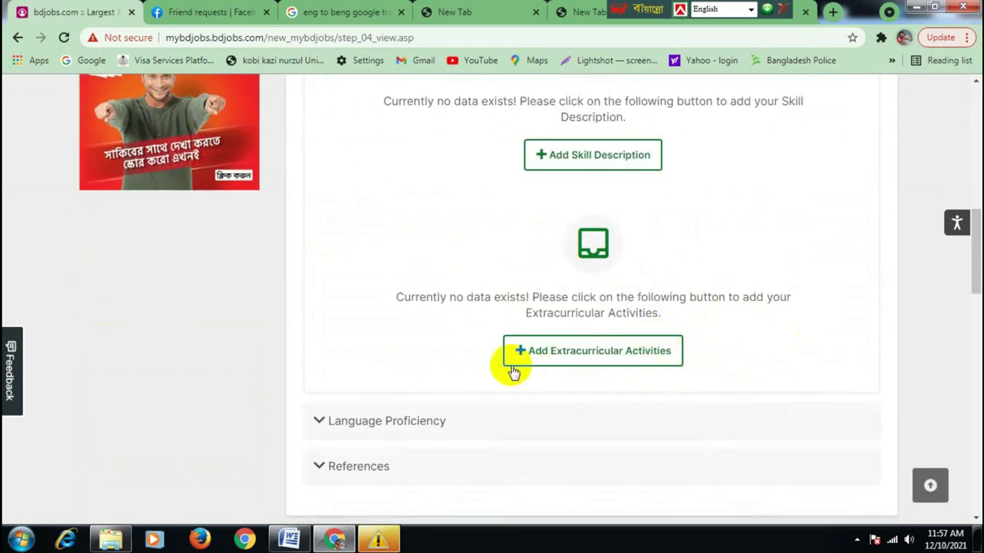
pyautogui.scroll(8, 715, 292)
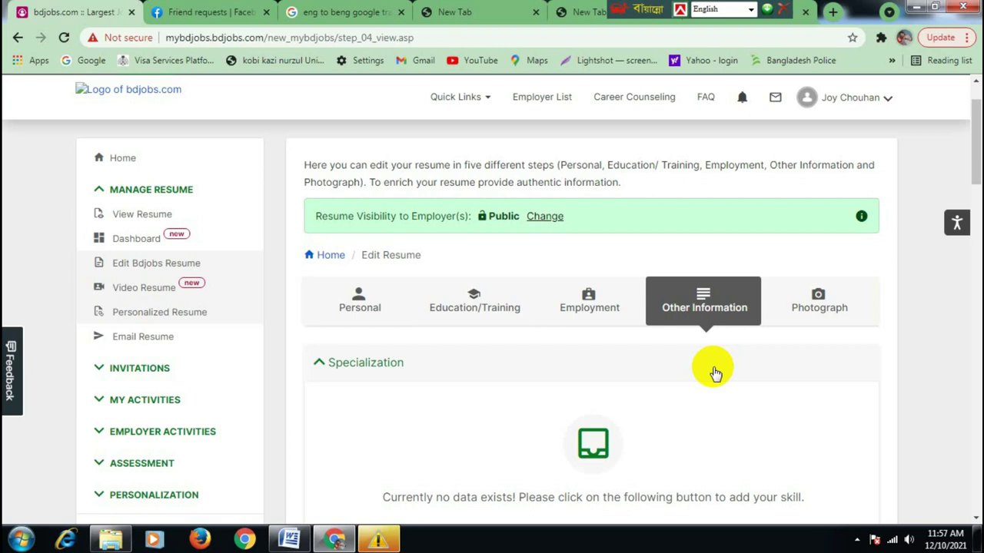
pyautogui.scroll(-4, 665, 356)
pyautogui.scroll(2, 768, 208)
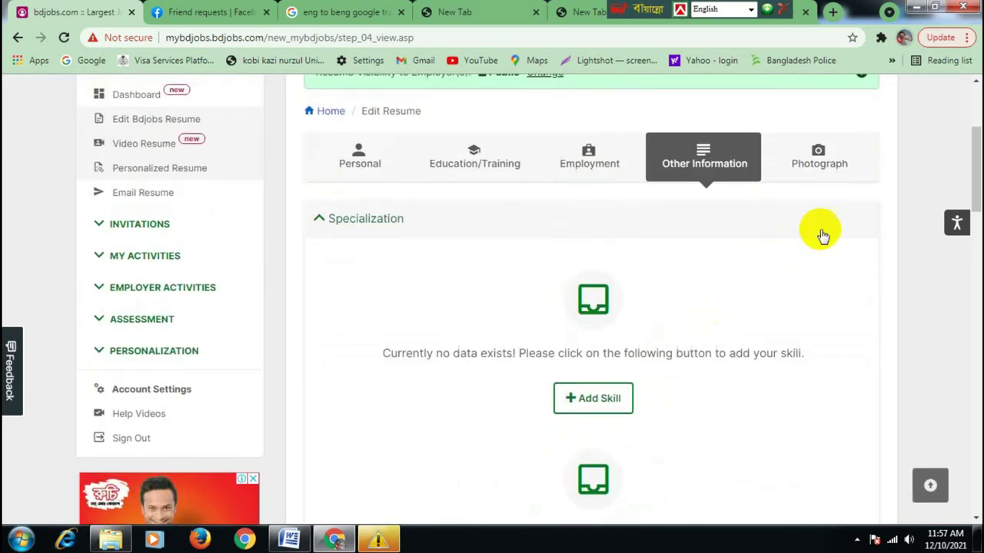
# - Go to the Photograph step and check the empty Choose File and Upload Photo area
pyautogui.click(834, 172)
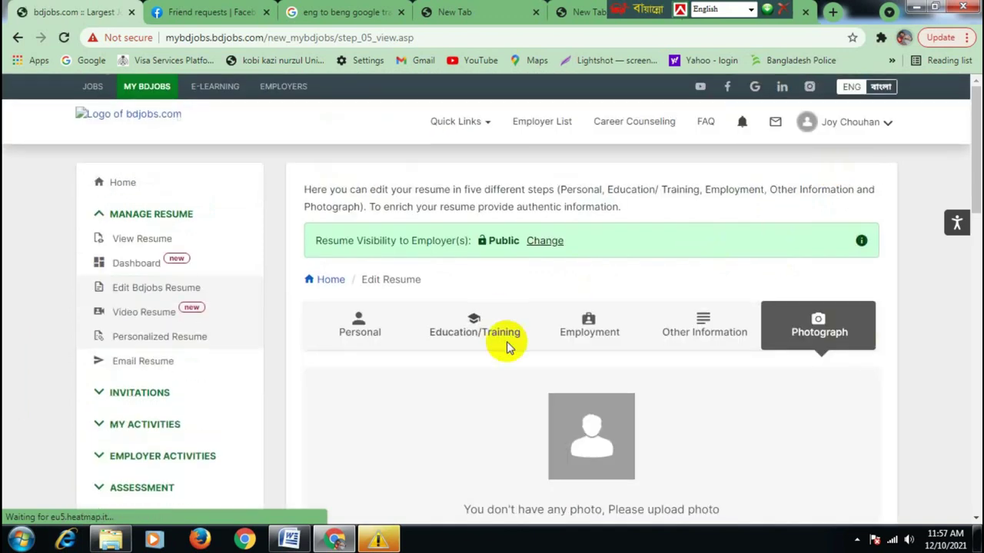
pyautogui.scroll(-5, 672, 266)
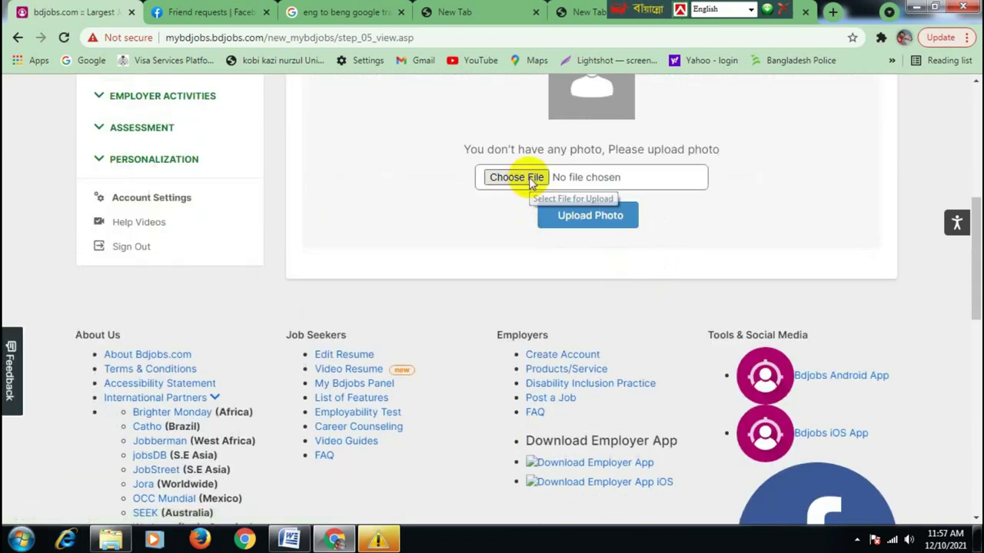
pyautogui.scroll(2, 659, 149)
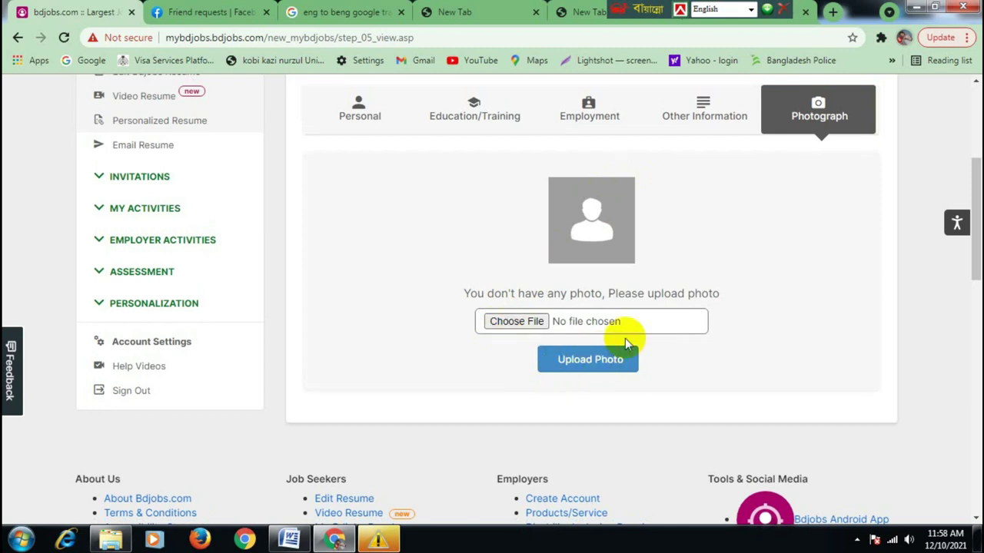
pyautogui.scroll(3, 450, 240)
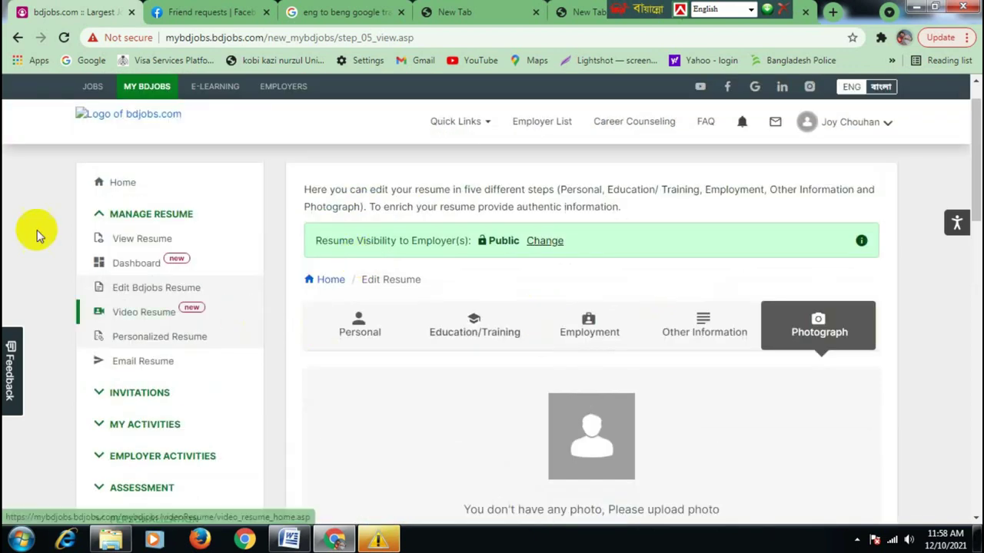
# - Open View Resume and review the career objective, summary, special qualifications and personal details
pyautogui.click(133, 243)
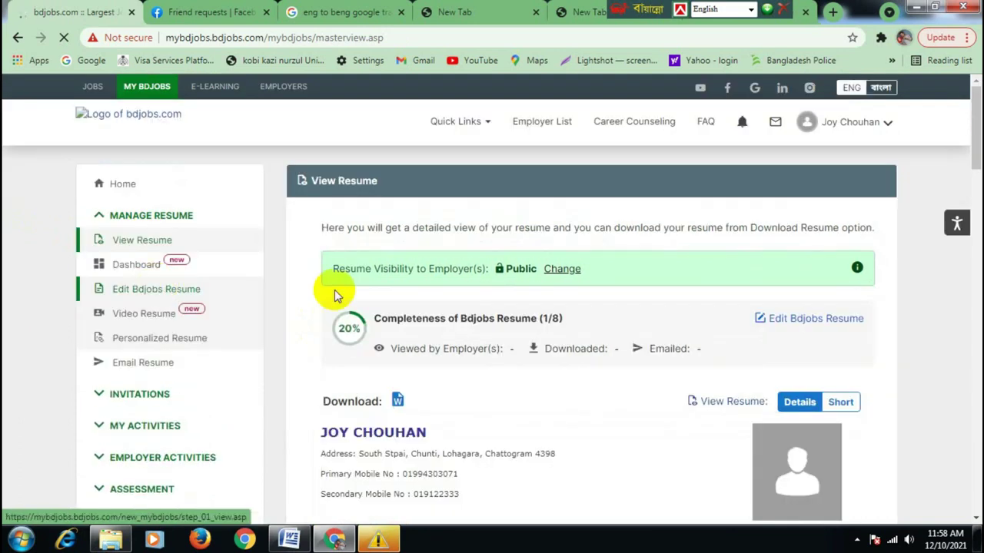
pyautogui.scroll(-5, 542, 365)
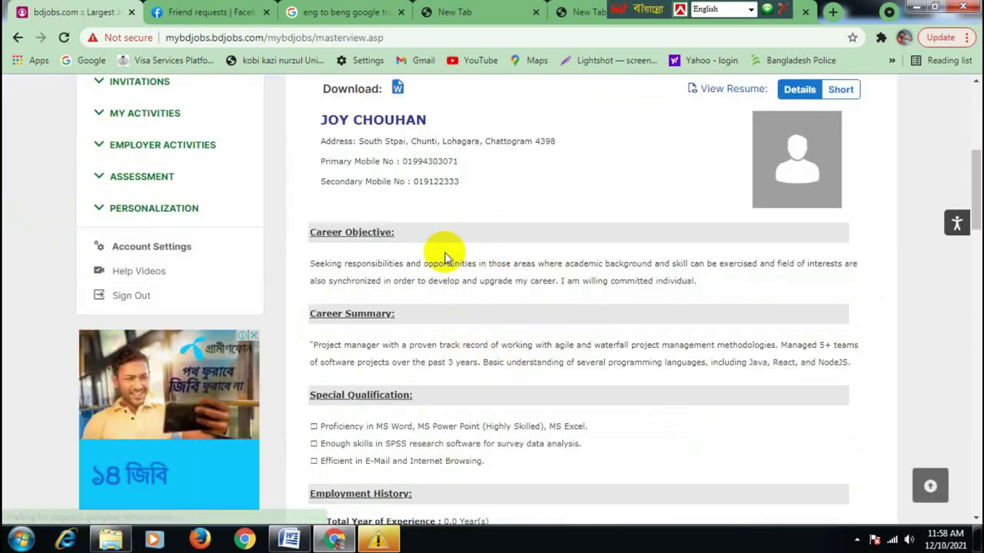
pyautogui.scroll(-7, 408, 300)
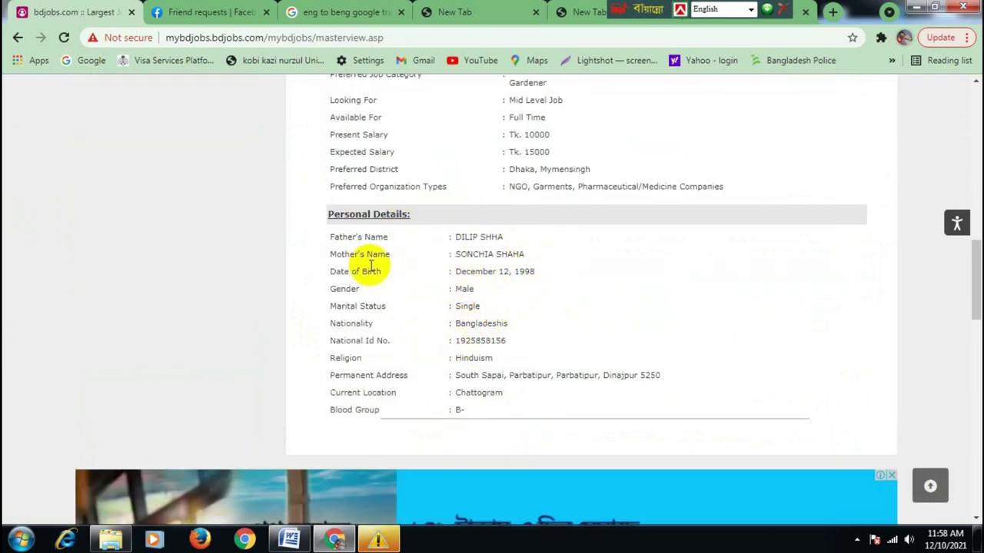
pyautogui.scroll(-3, 492, 273)
pyautogui.scroll(6, 428, 220)
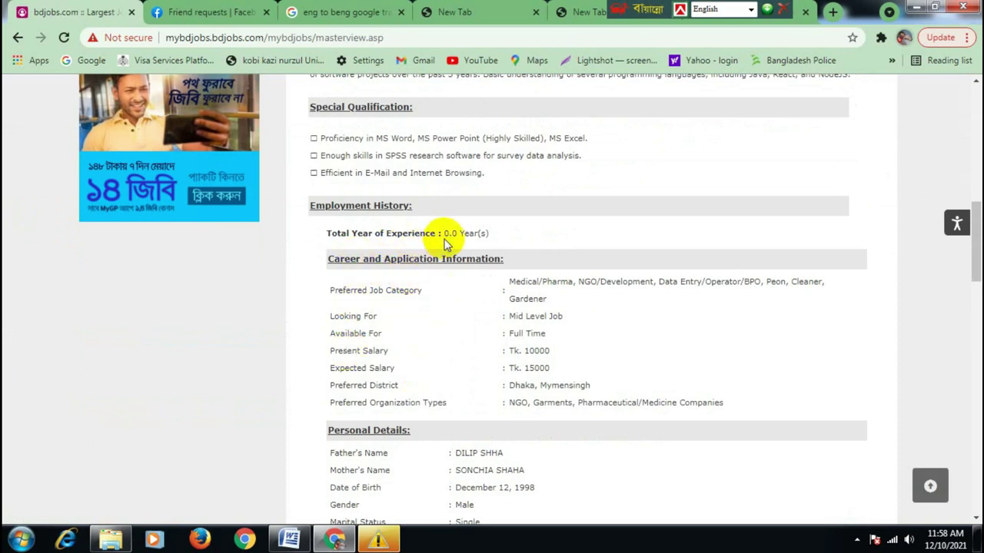
pyautogui.scroll(3, 408, 315)
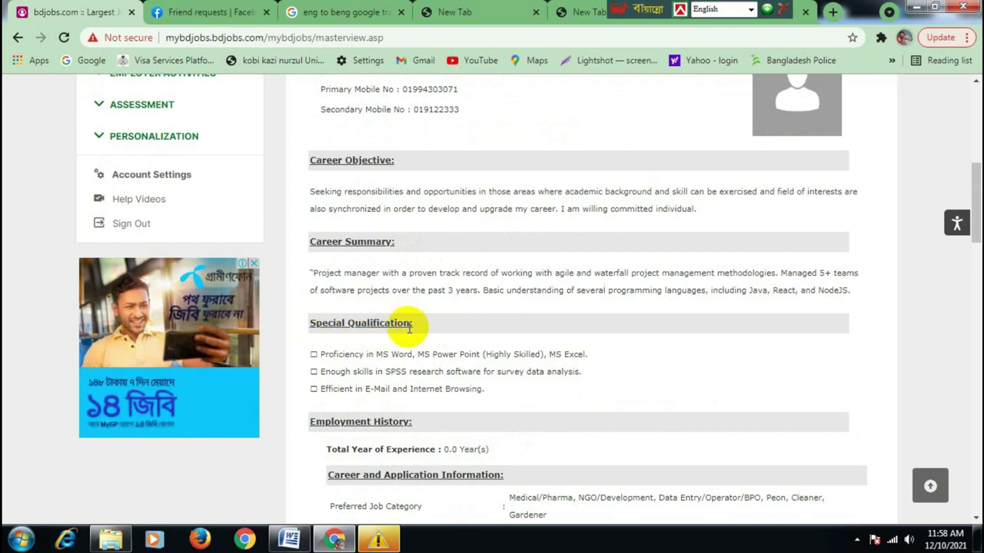
pyautogui.scroll(2, 392, 330)
pyautogui.scroll(2, 391, 332)
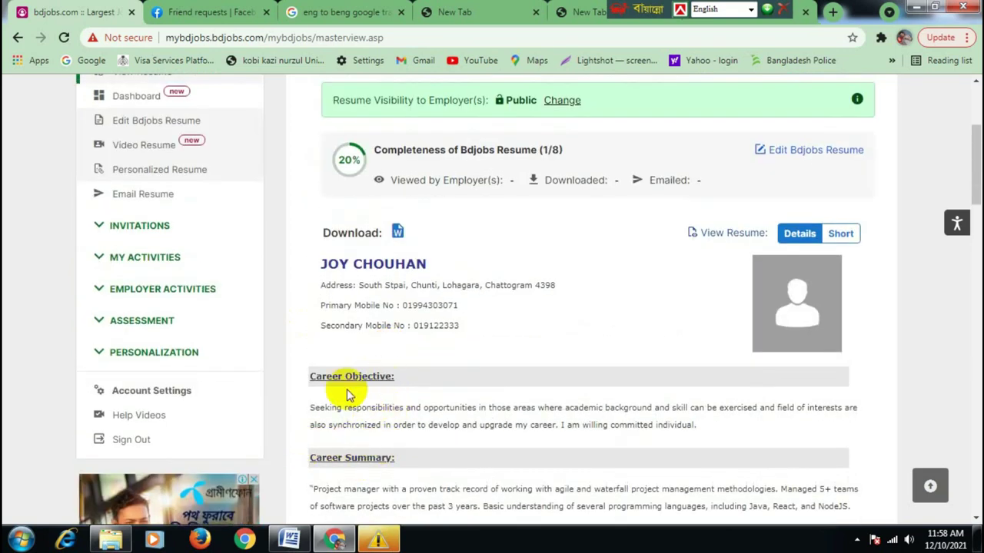
pyautogui.scroll(-1, 385, 376)
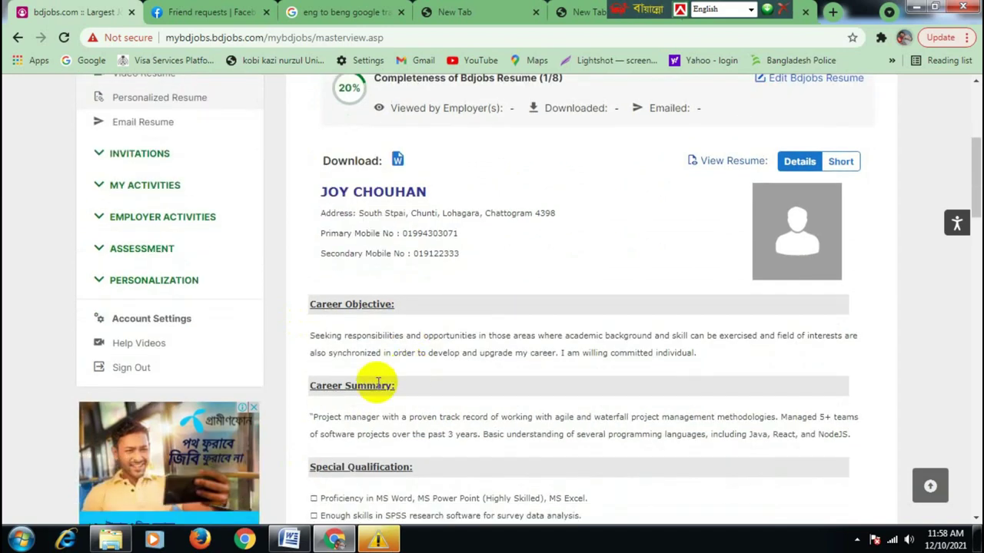
pyautogui.scroll(2, 395, 331)
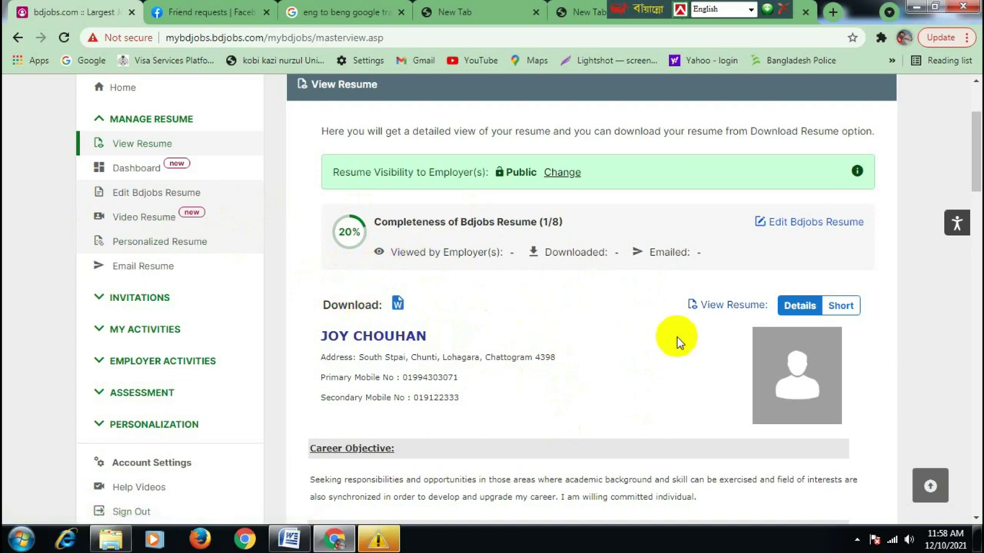
# - Recheck the resume, return to Edit Bdjobs Resume, and close the full-page job advertisement
pyautogui.scroll(-6, 676, 340)
pyautogui.scroll(-5, 575, 285)
pyautogui.scroll(5, 450, 264)
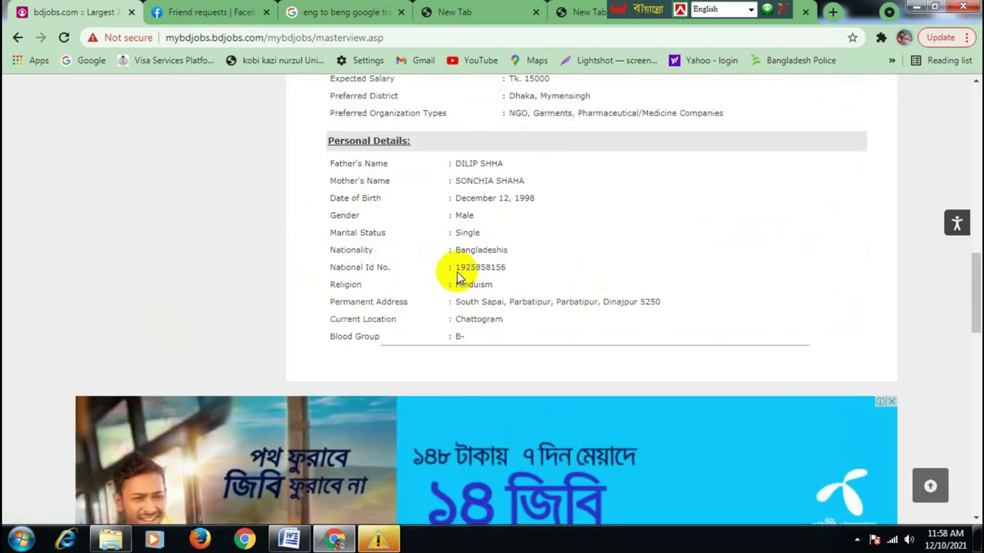
pyautogui.scroll(3, 550, 303)
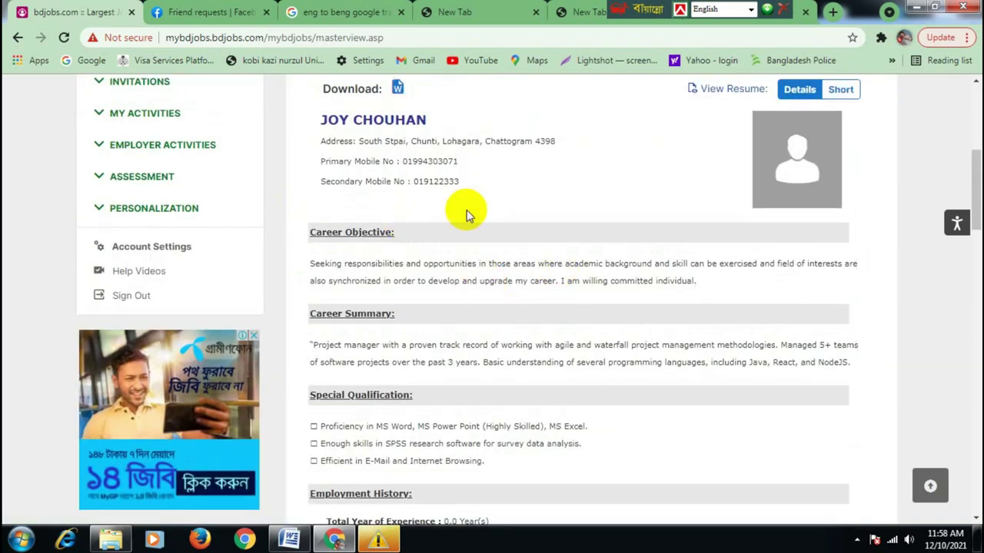
pyautogui.scroll(3, 262, 221)
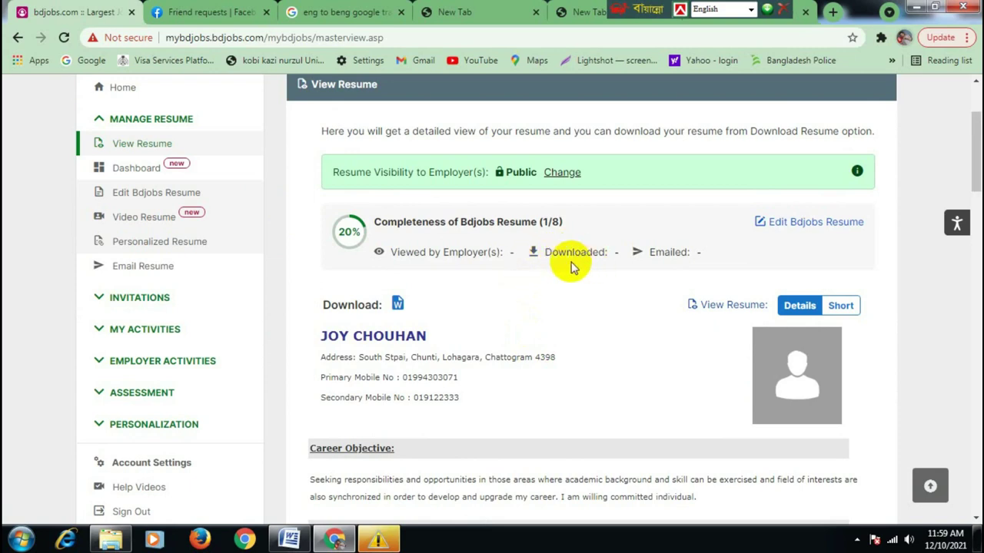
pyautogui.click(802, 222)
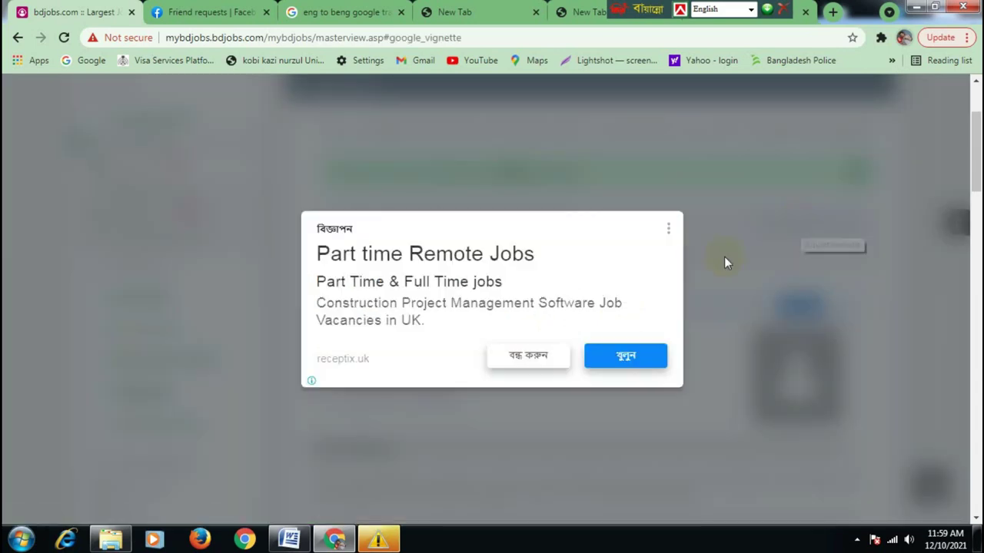
pyautogui.click(530, 357)
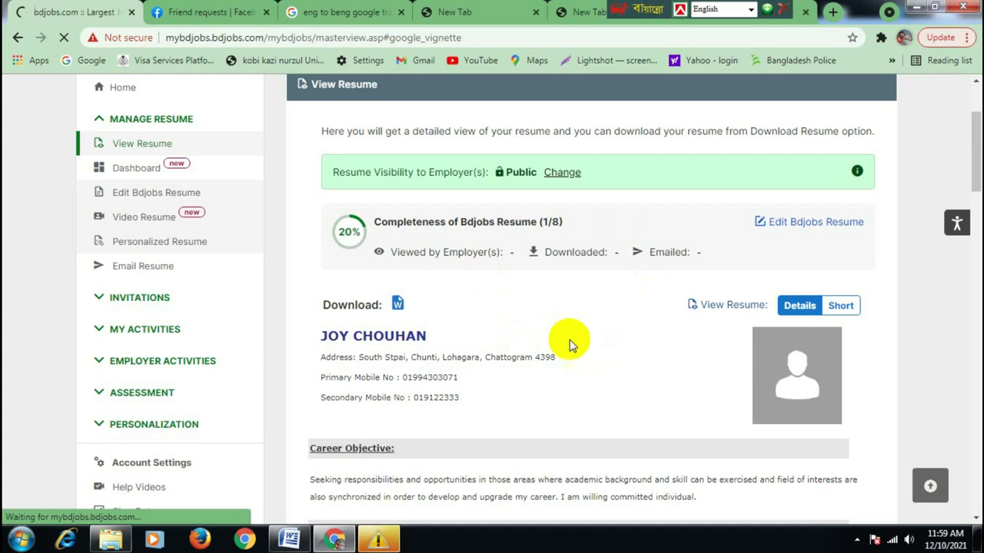